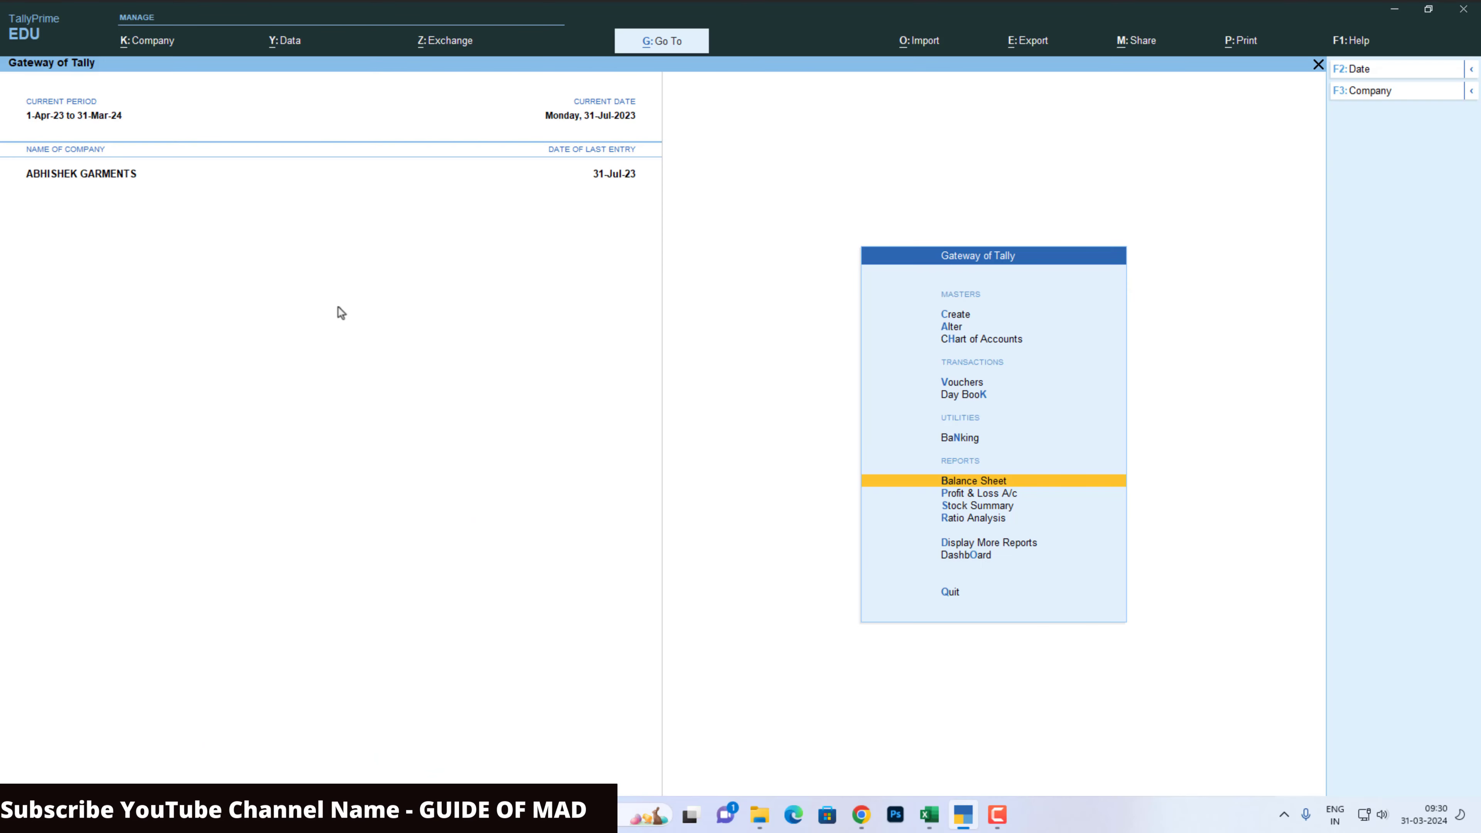
Step: Open the balance sheet in detailed view and drill down into the Sundry Creditors group
key("Return")
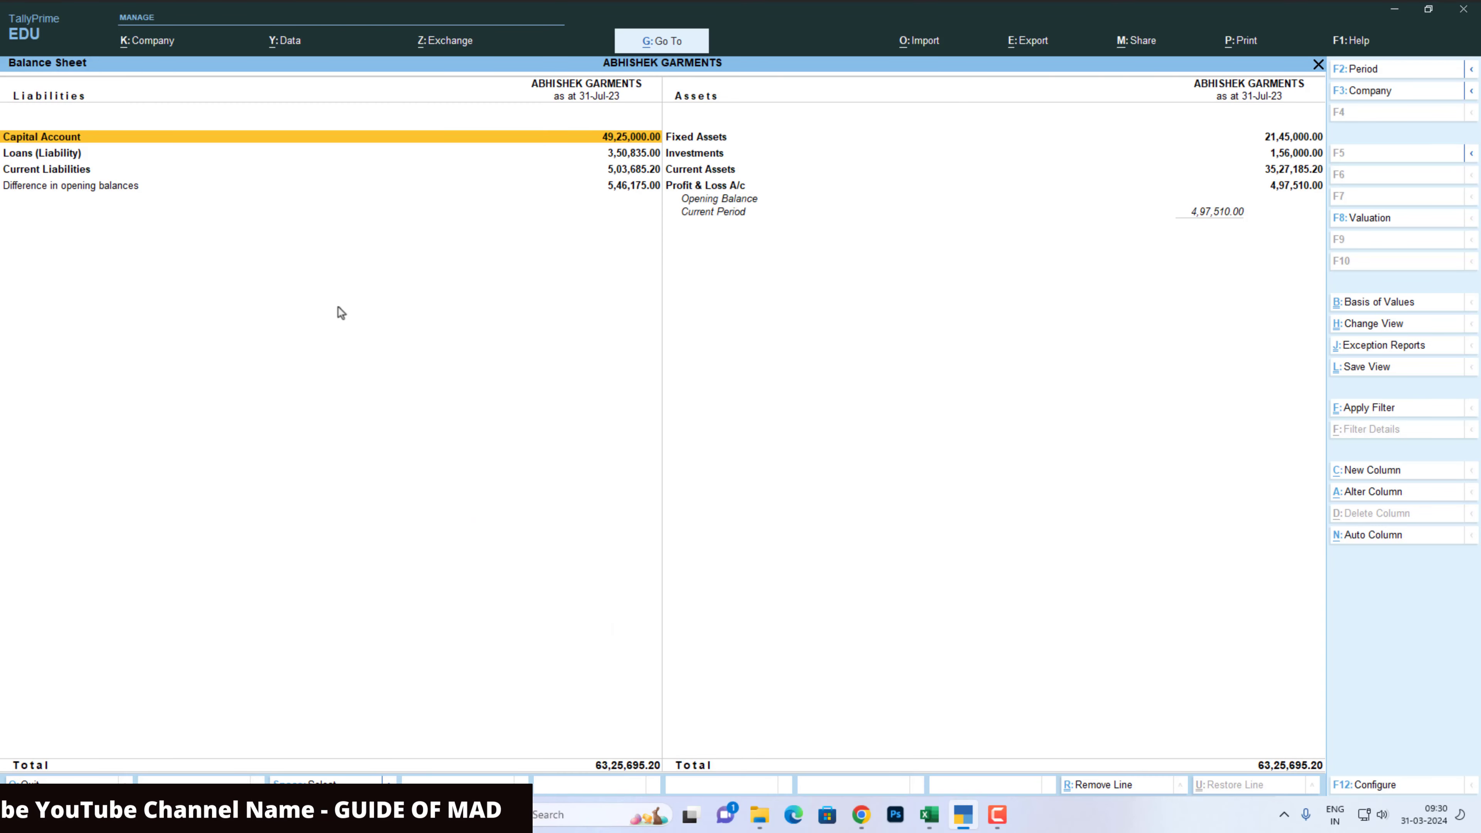
key("alt+F5")
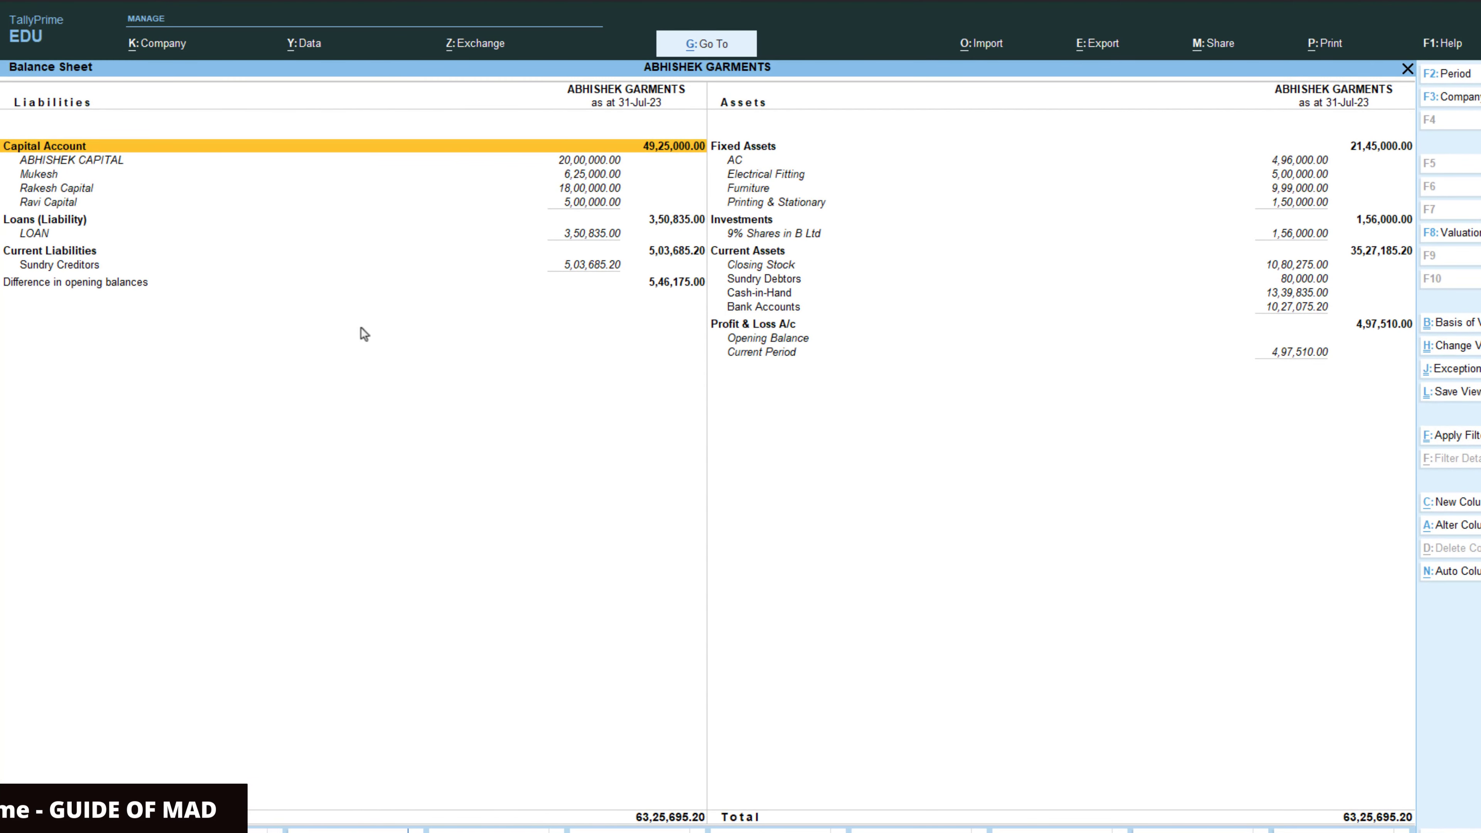
key("Down")
key("Down")
key("Down")
key("Down")
key("Down")
key("Down")
key("Down")
key("Down")
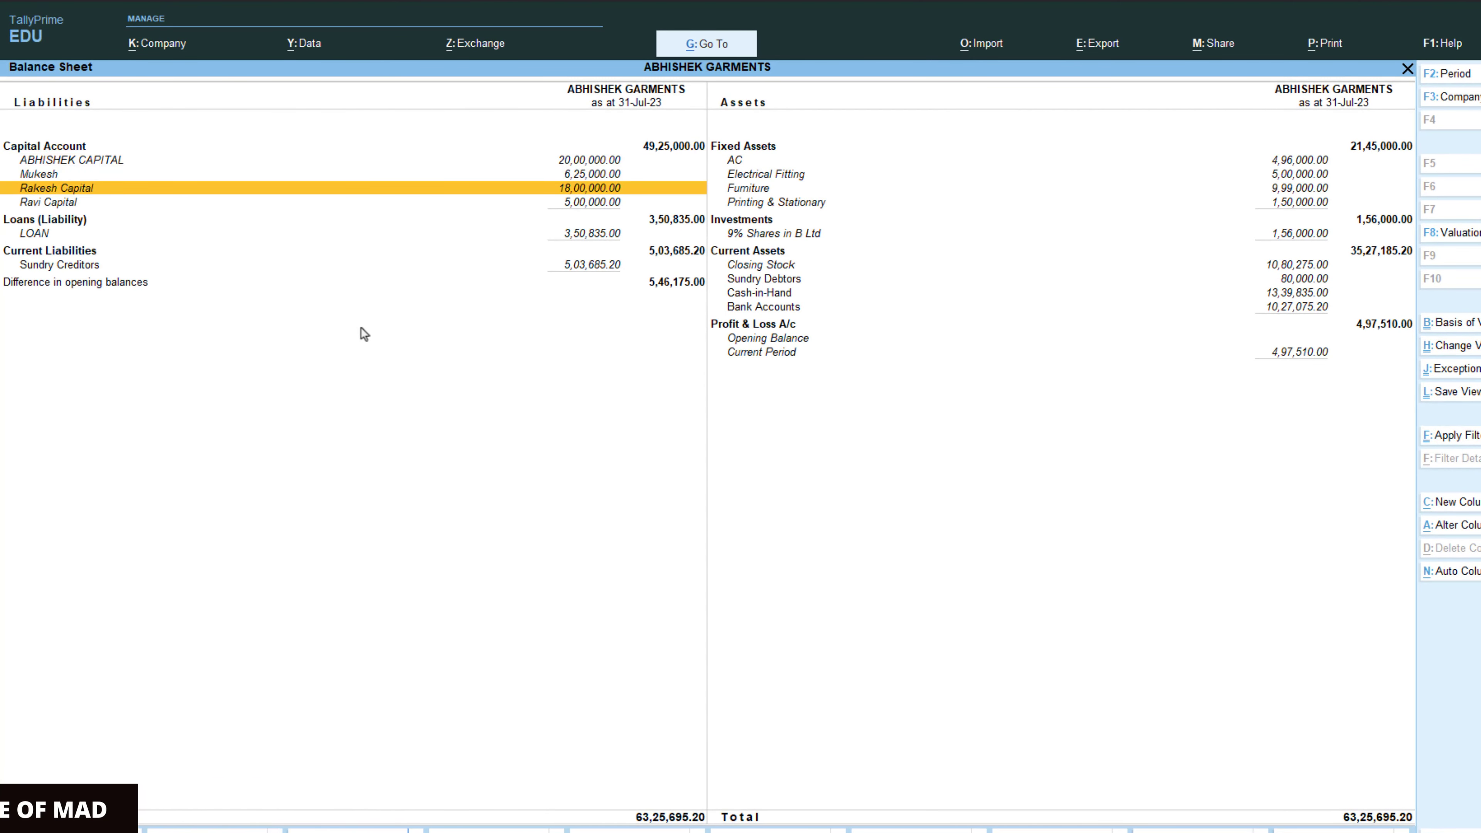
key("Return")
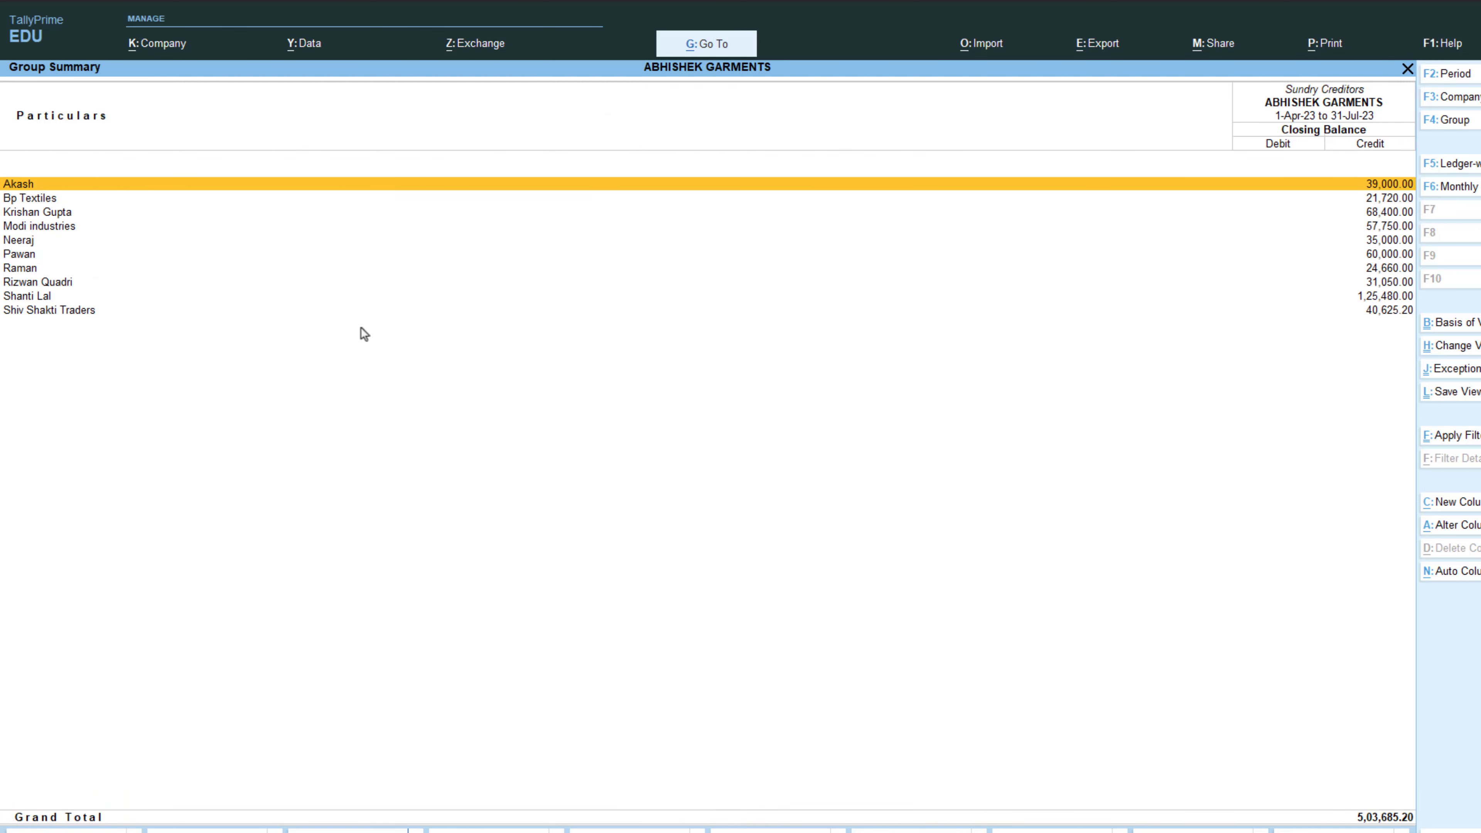
Step: Open the July vouchers of the ninth creditor ledger, the one just above Shiv Shakti Traders
key("Down")
key("Down")
key("Down")
key("Down")
key("Down")
key("Down")
key("Down")
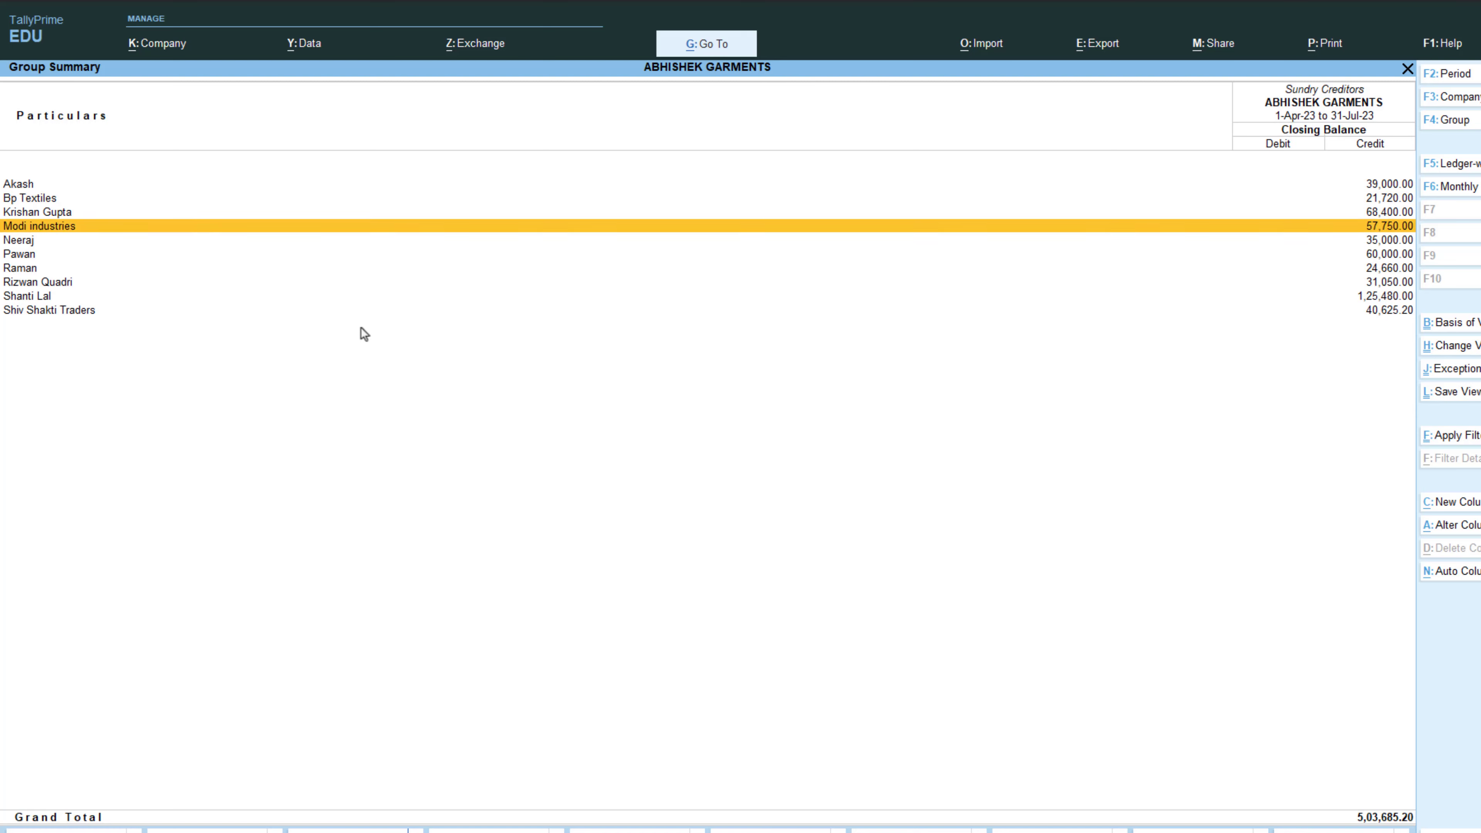
key("Down")
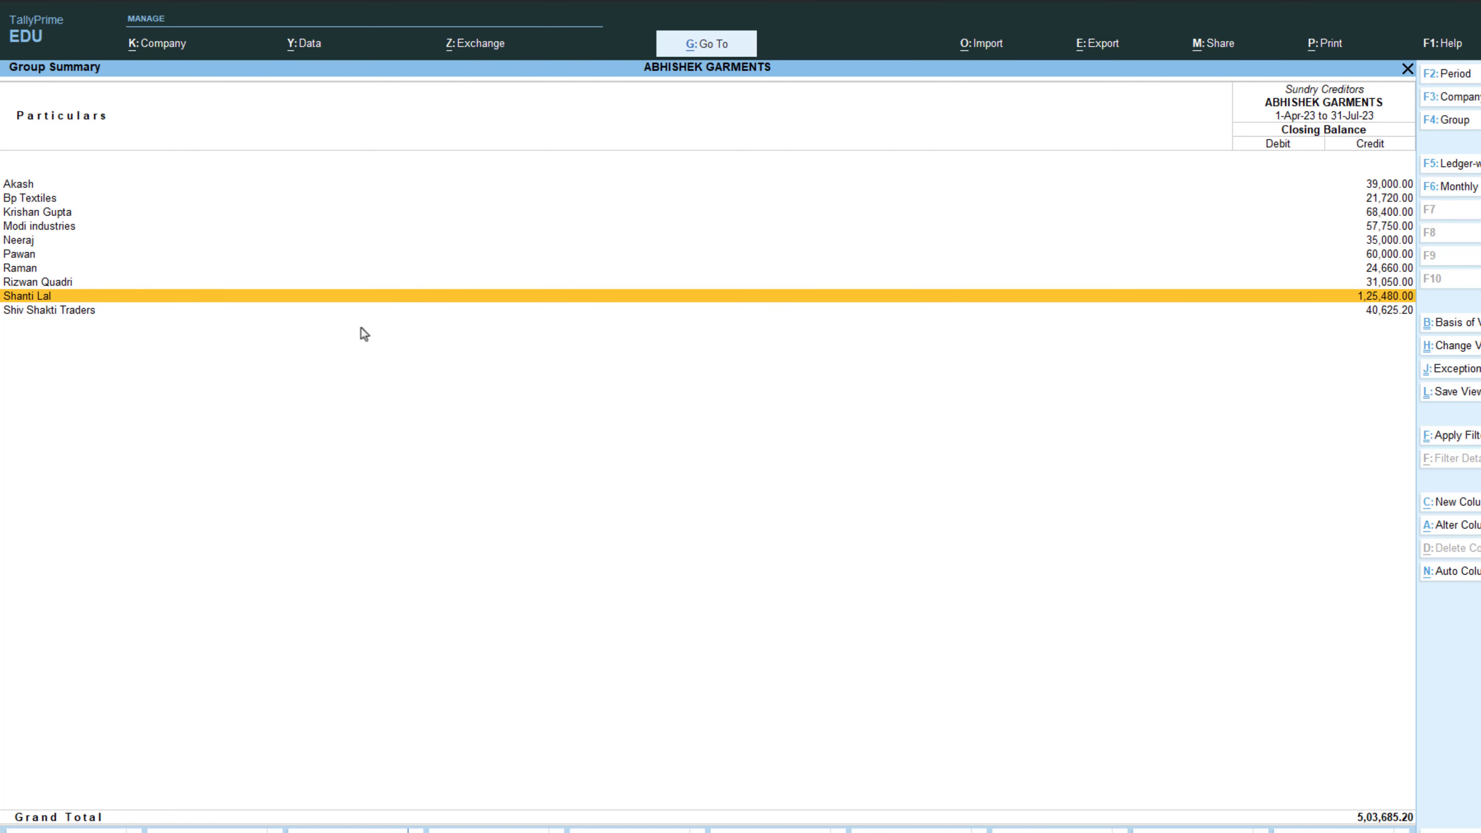
key("Return")
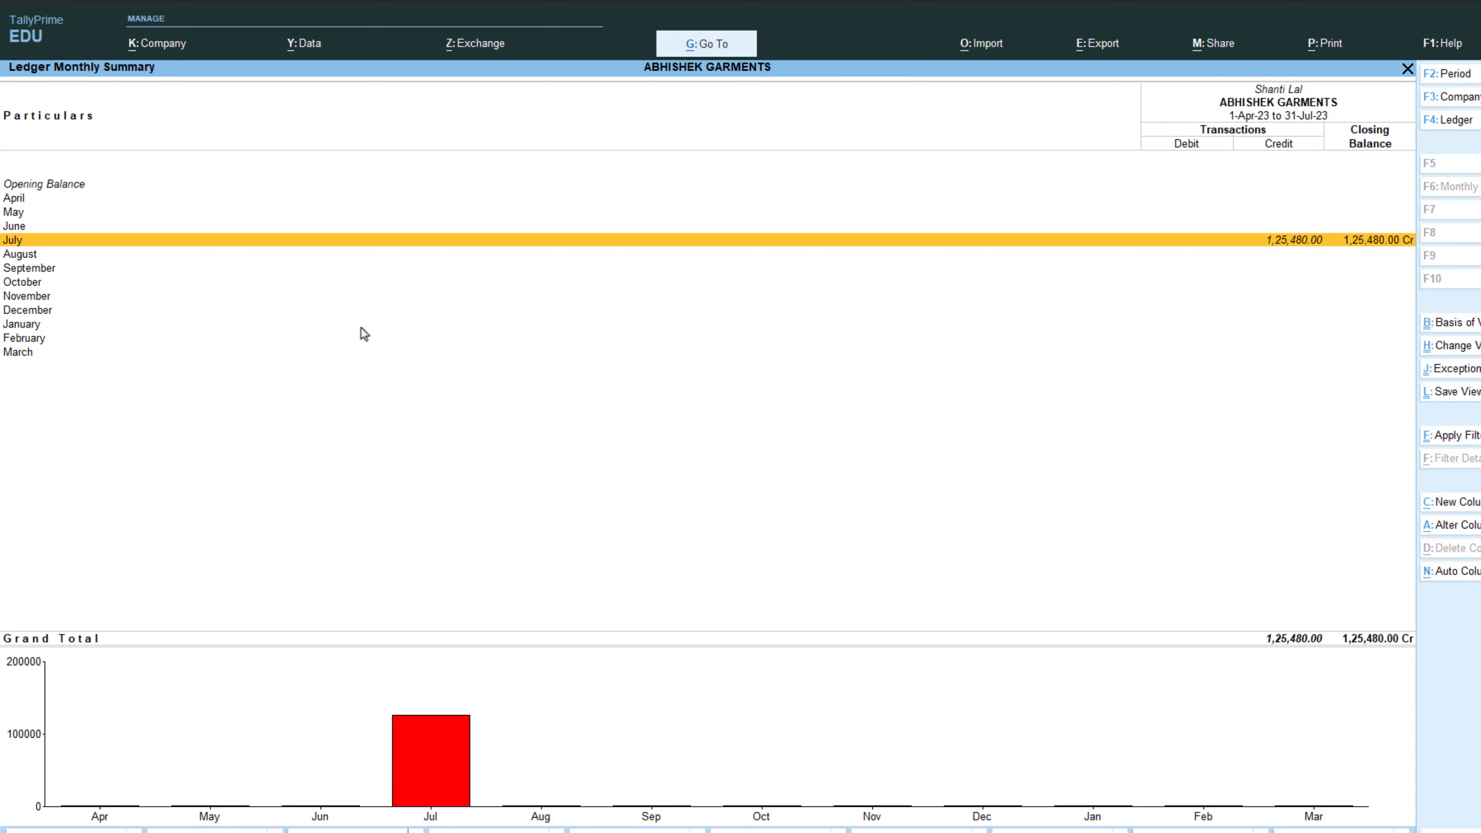
key("Return")
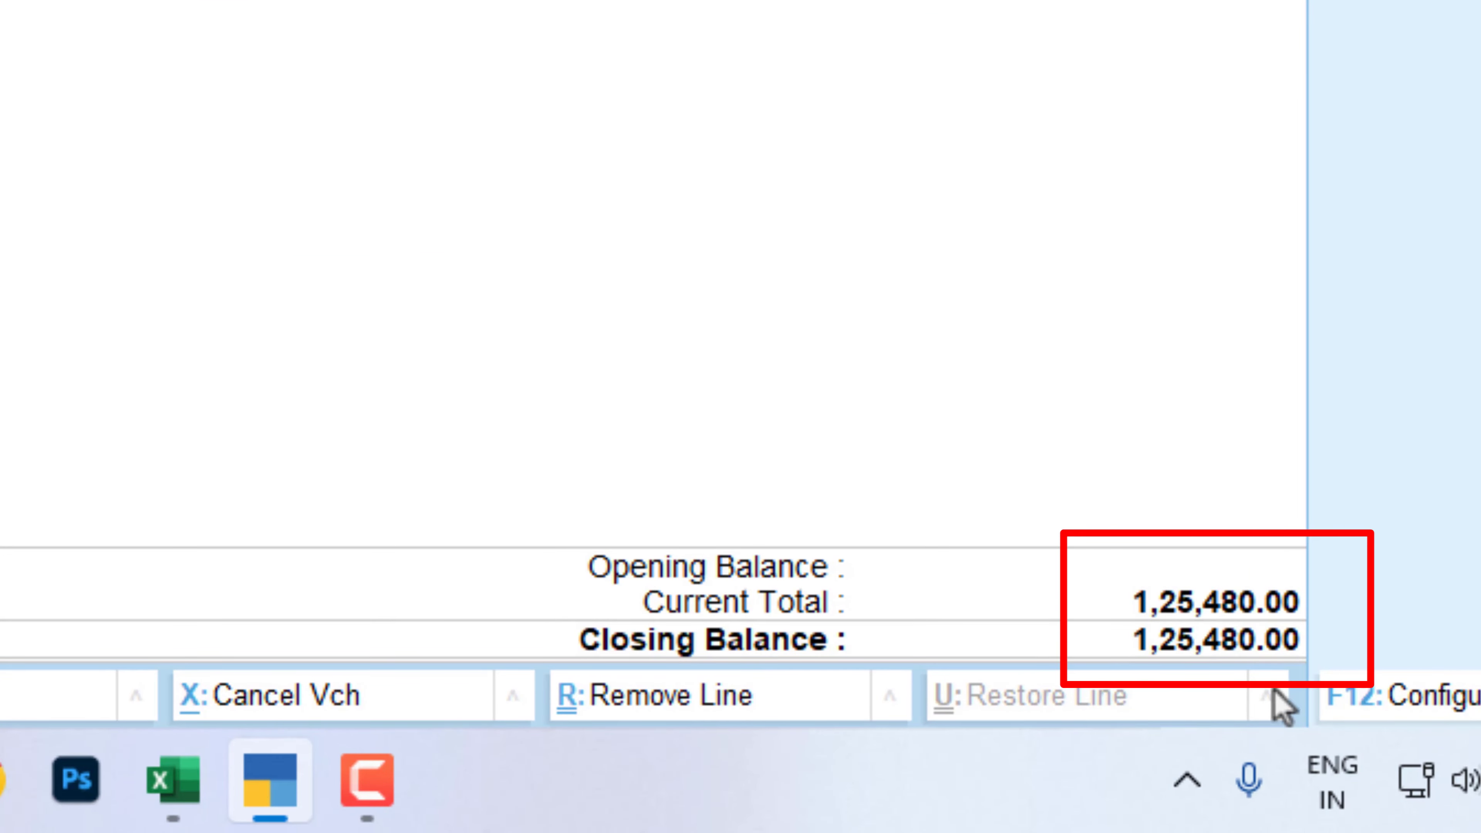
Step: Check the monthly ledger summaries of the first listed creditor and of Bp Textiles
key("Down")
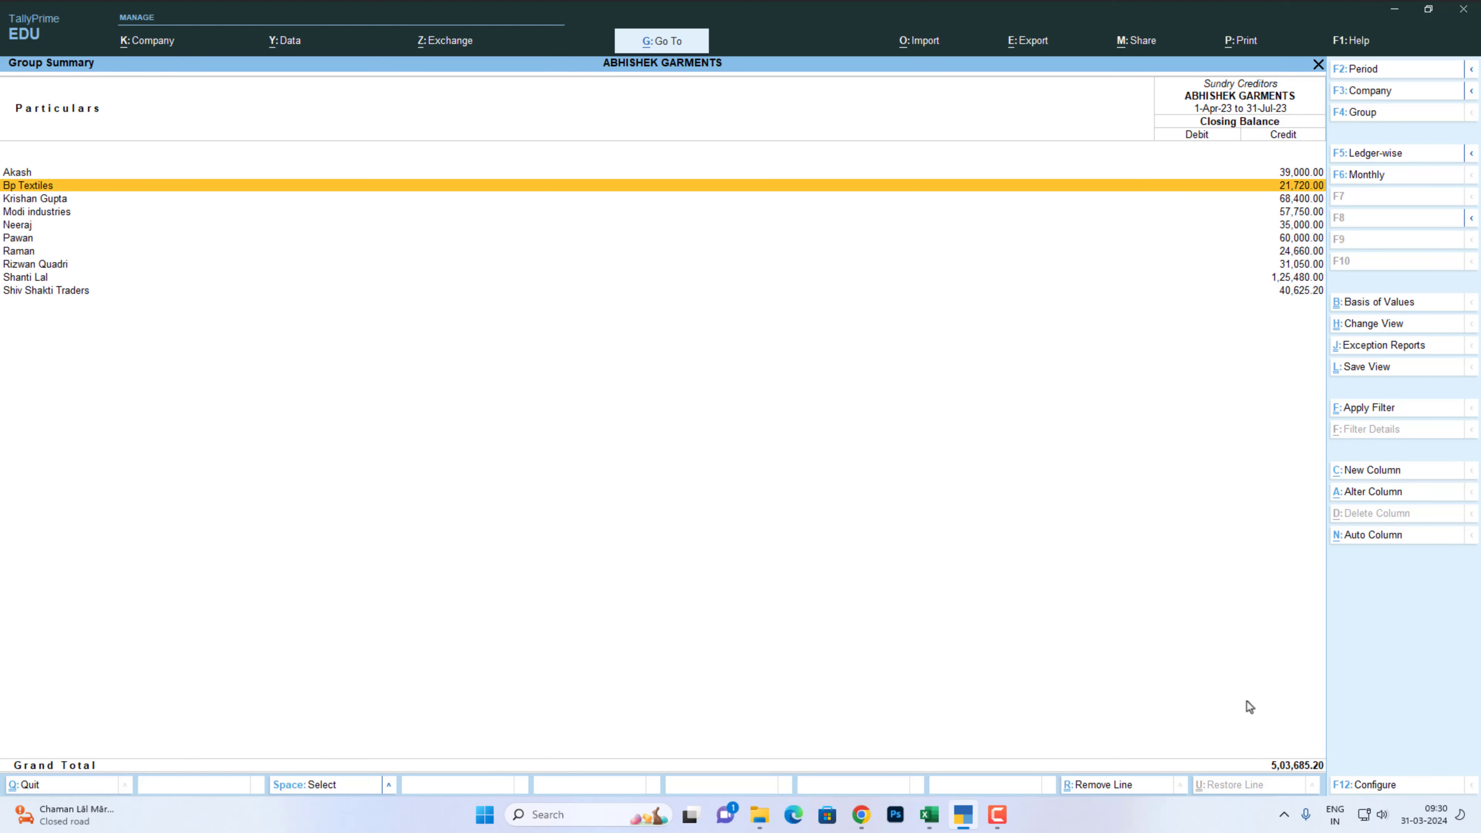
key("Up")
key("Return")
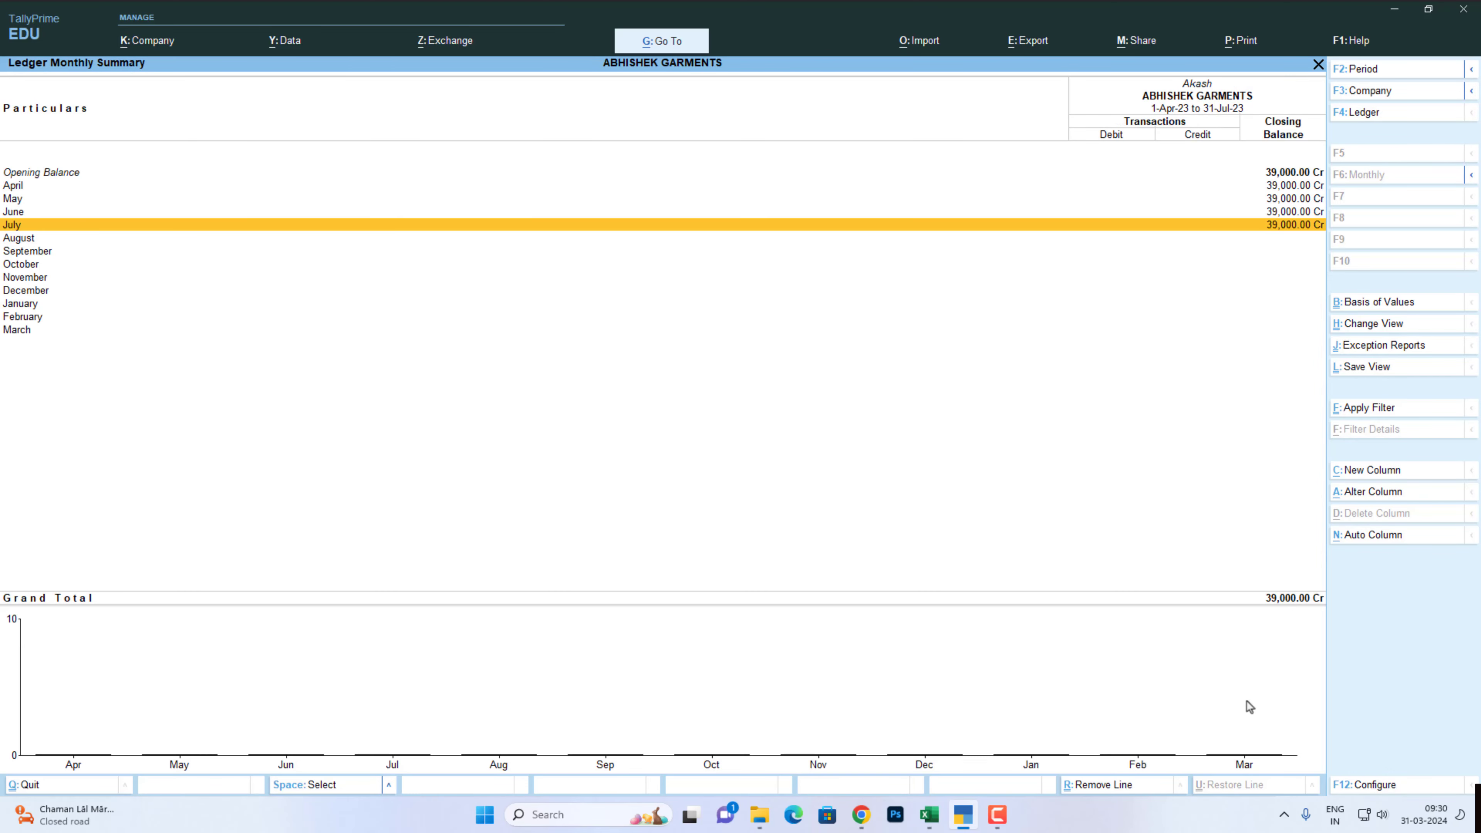
key("Escape")
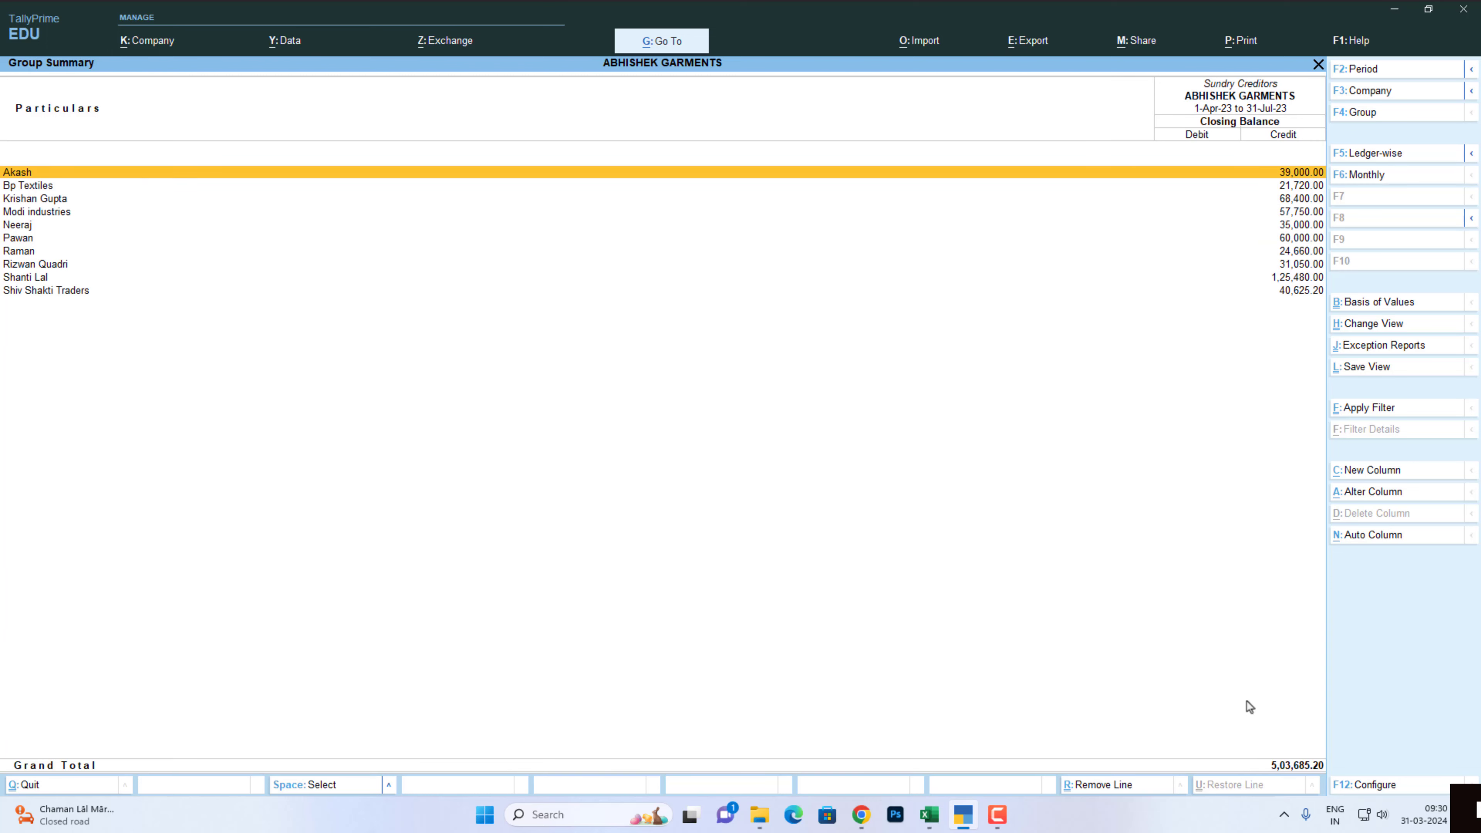
key("Down")
key("Return")
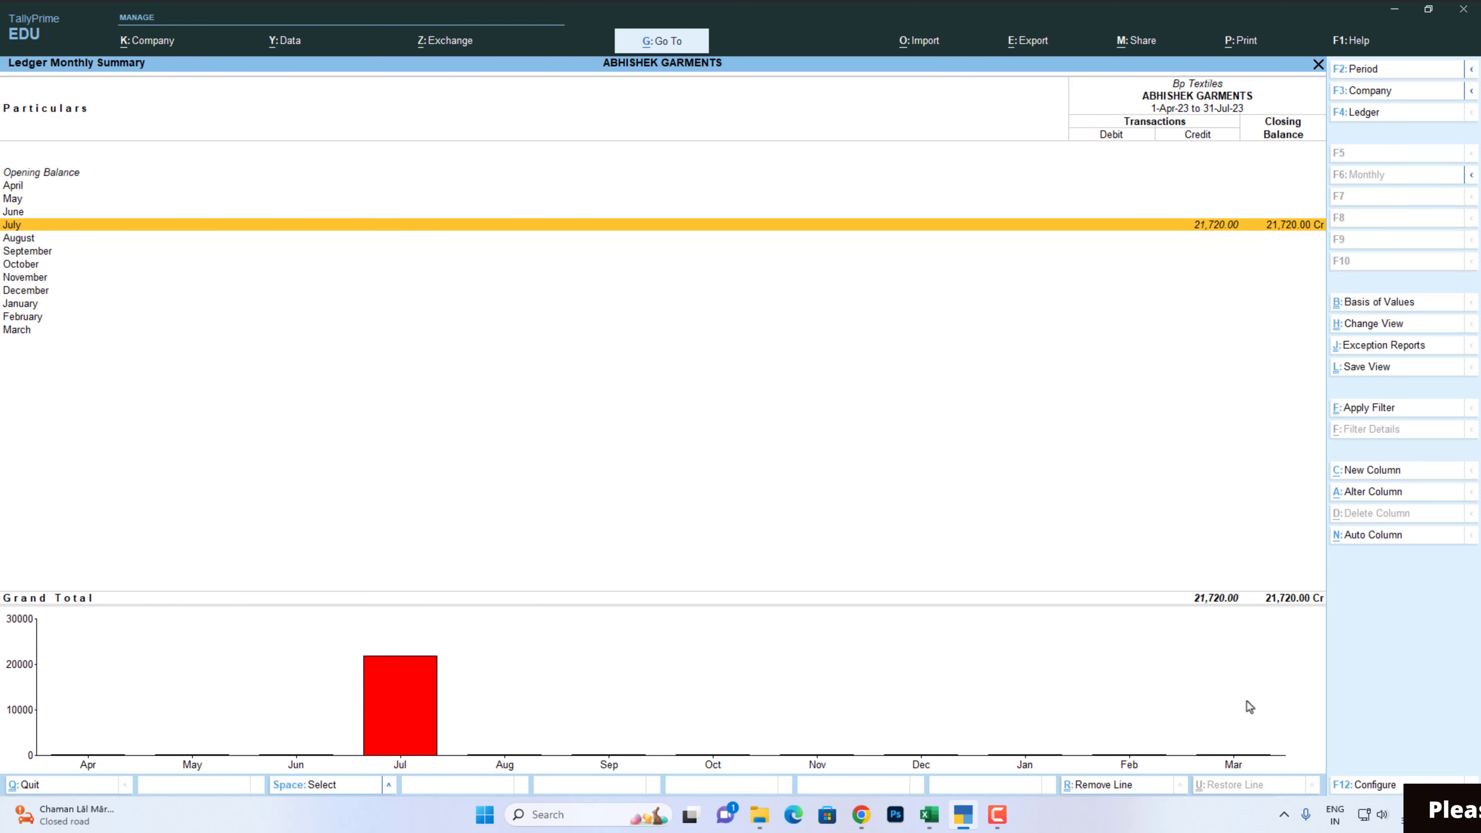
key("Escape")
Step: Check the monthly summary of the creditor below Bp Textiles and return to the Gateway of Tally
key("Down")
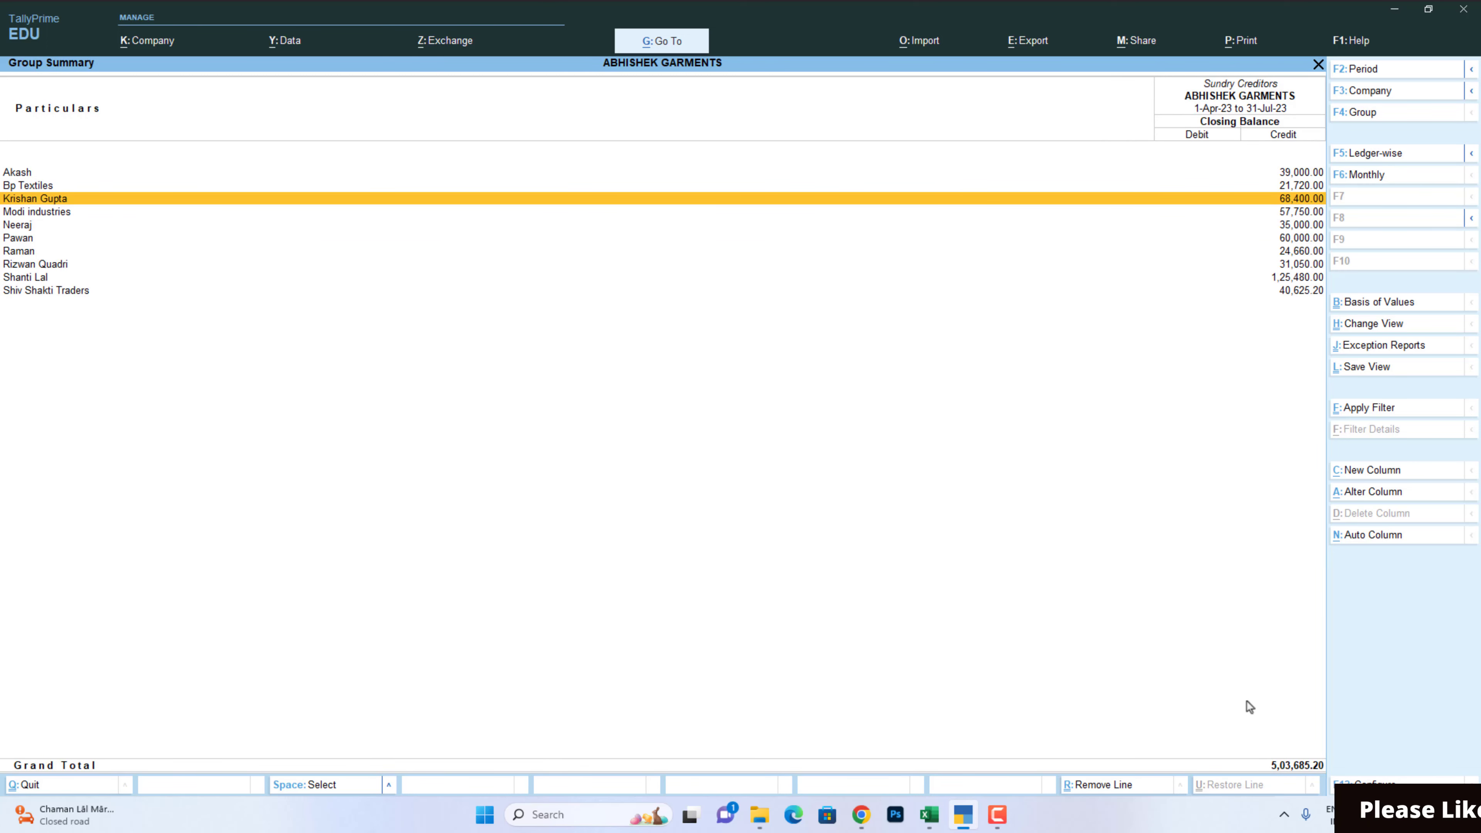
key("Return")
key("Escape")
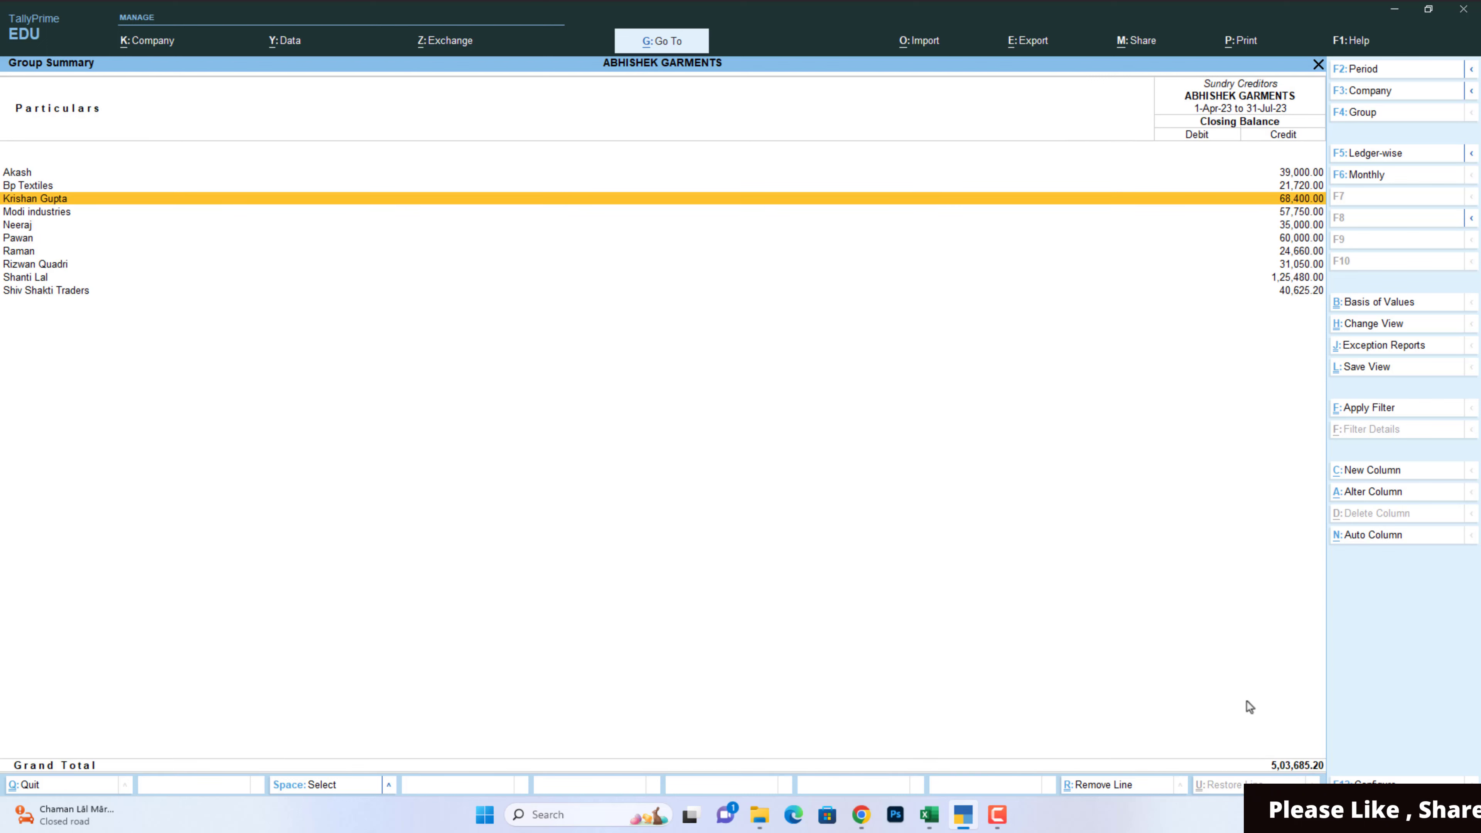
key("Escape")
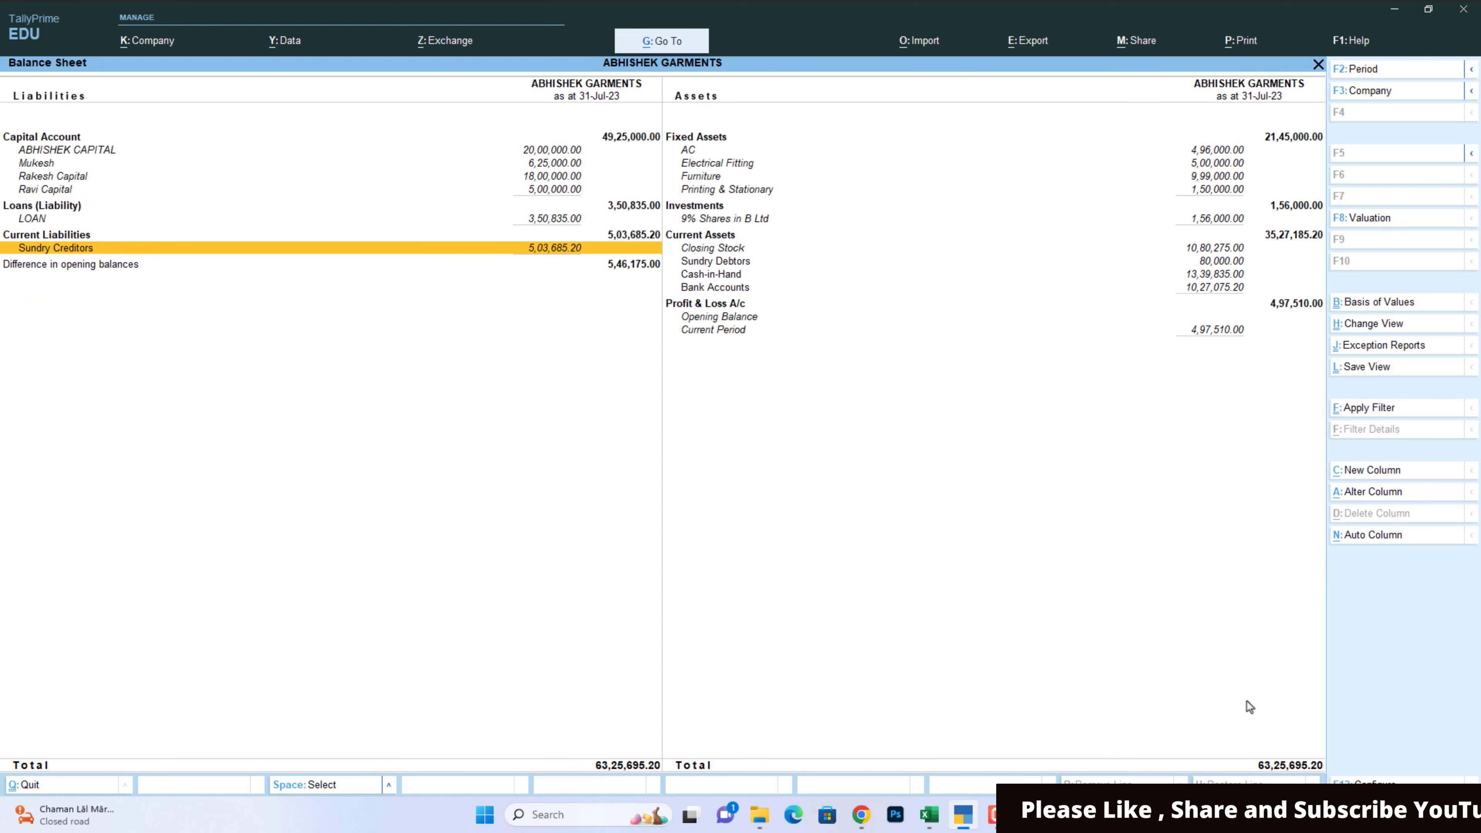
key("Escape")
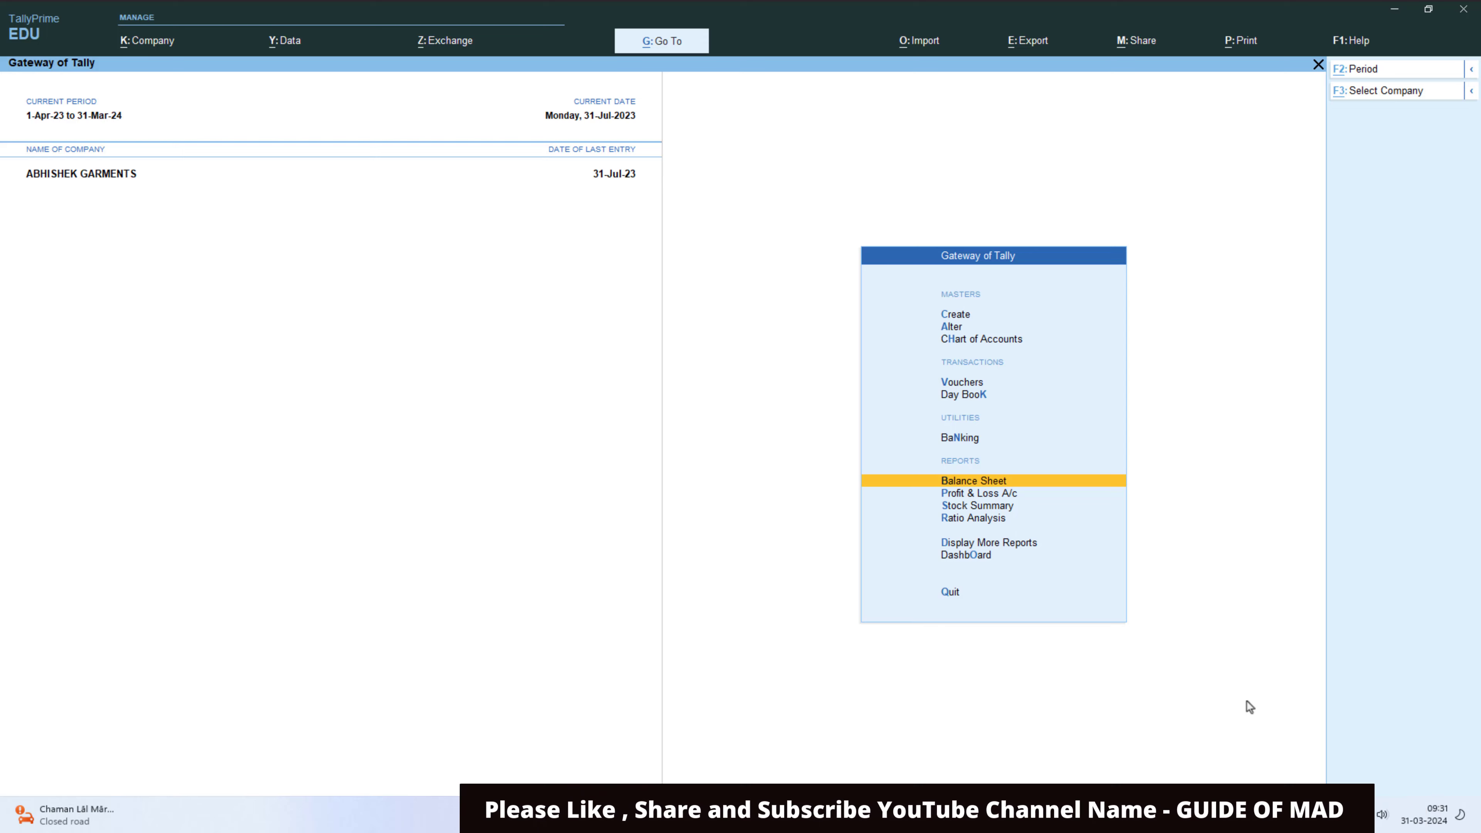
Step: Change the current period to 1-4-2024 through 31-3-2025
key("alt+F2")
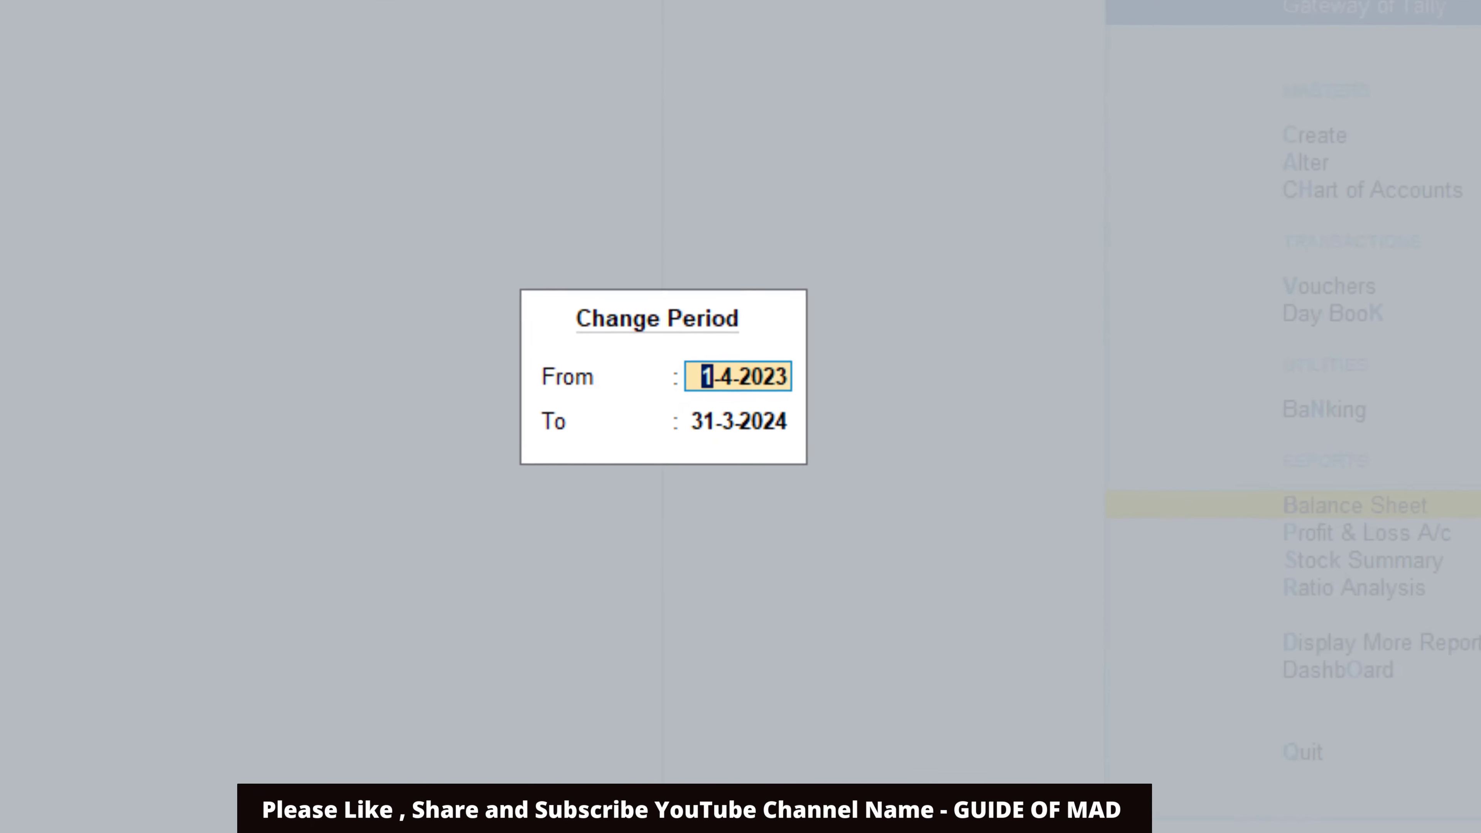
type("2")
key("Return")
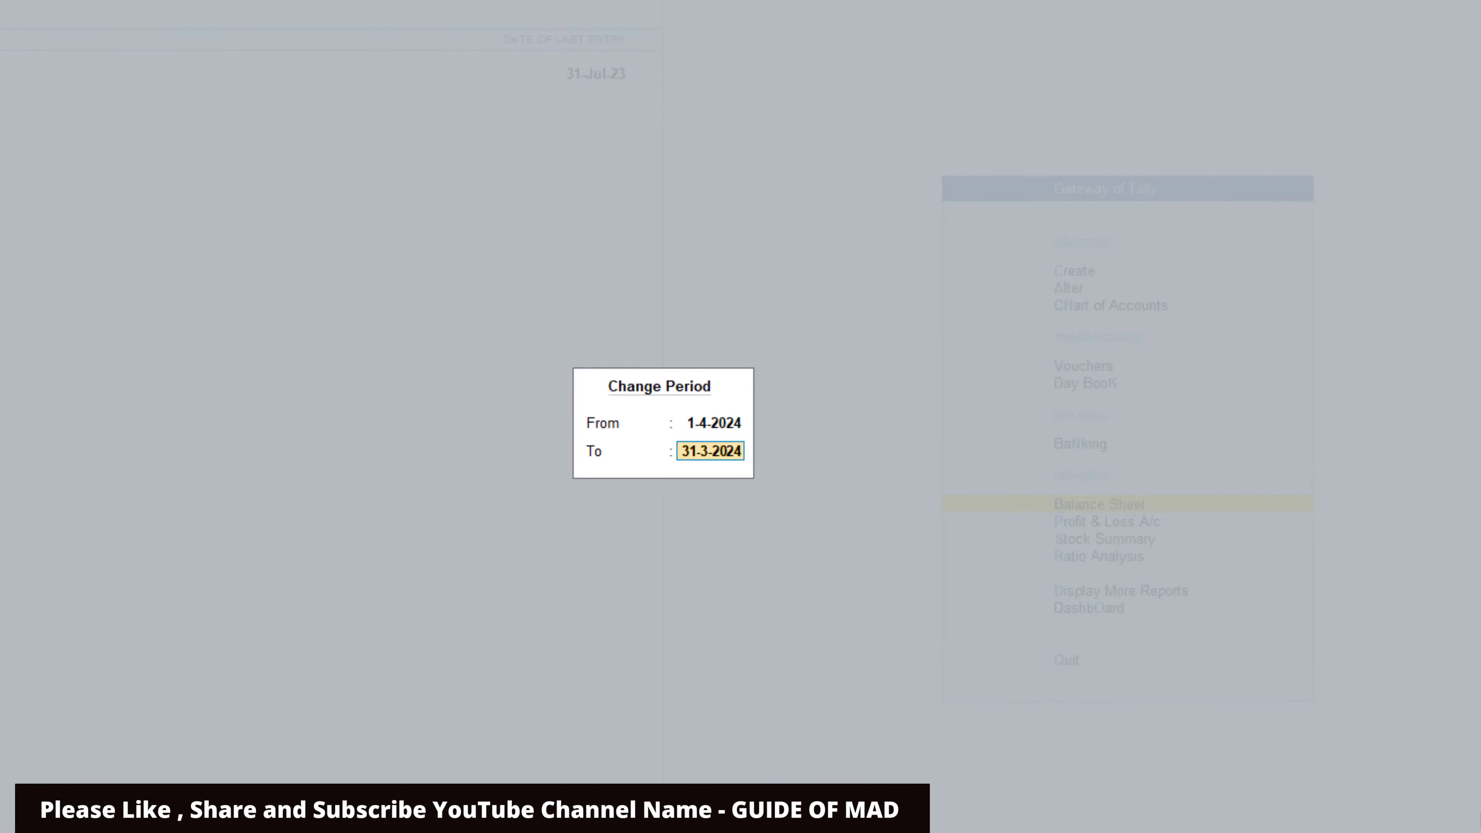
type("31.3.25")
key("Return")
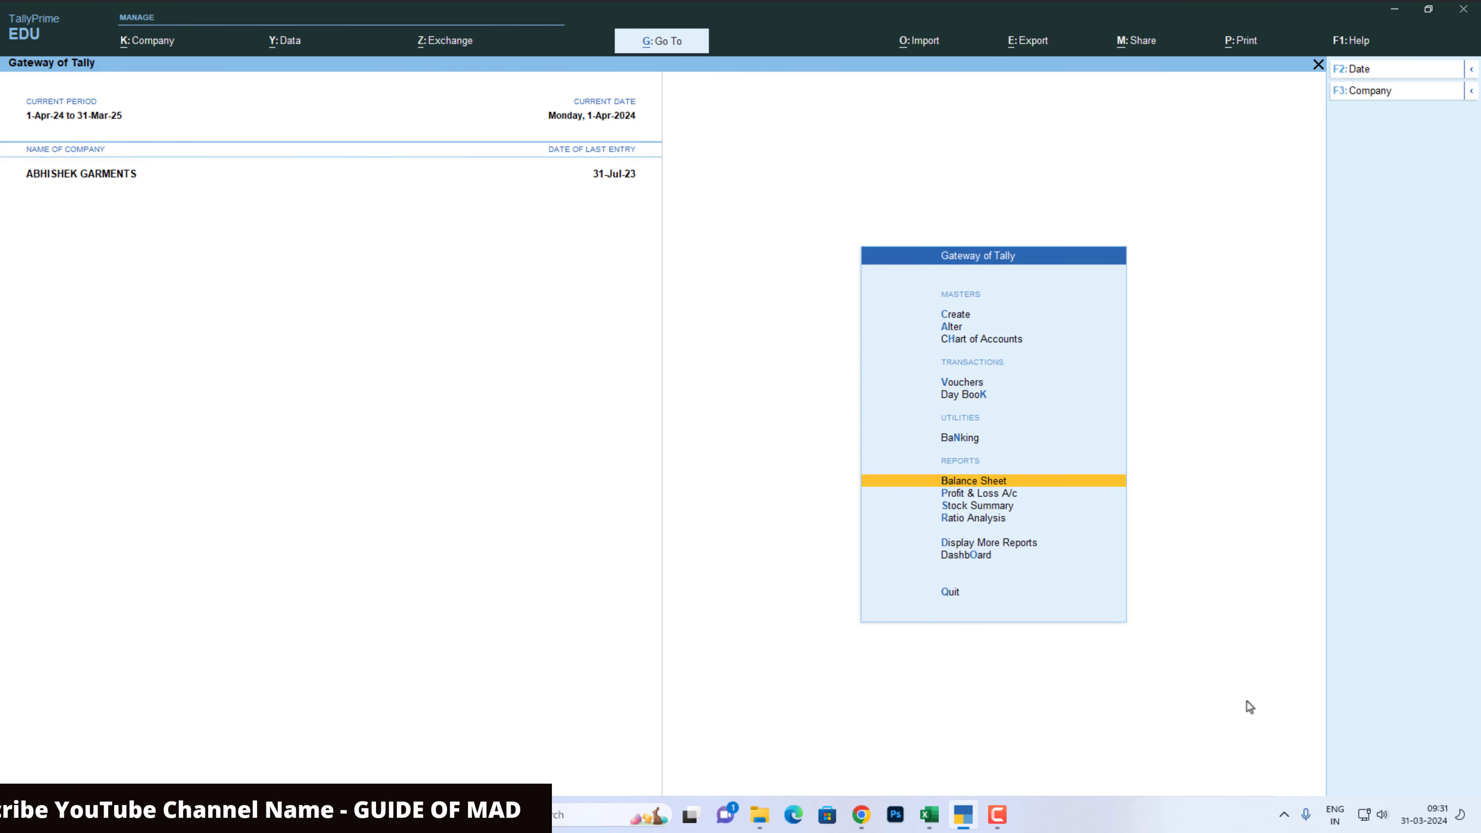
Step: Open the detailed balance sheet for the new financial year and drill down into Sundry Creditors
key("Return")
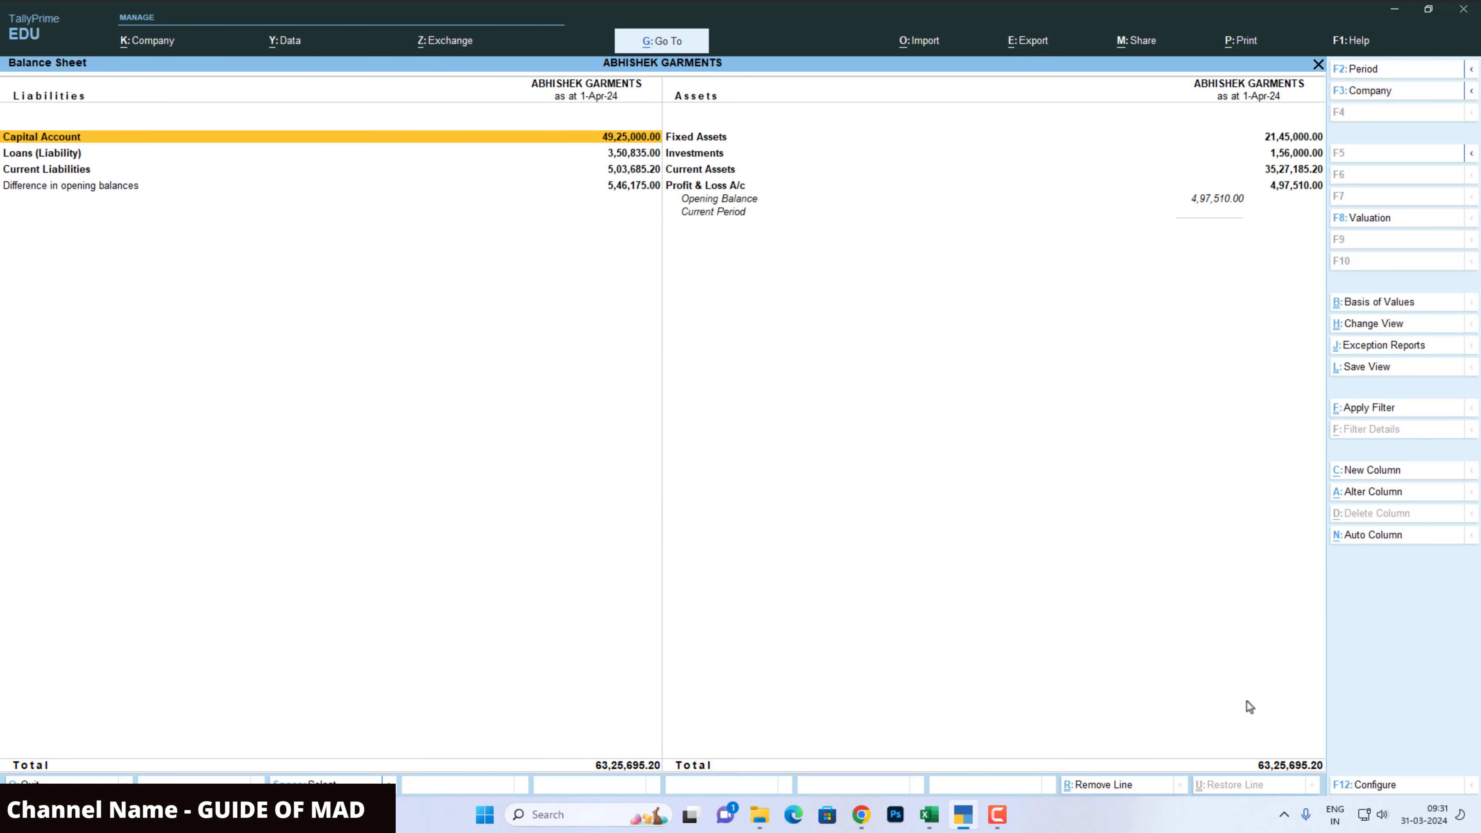
key("alt+F5")
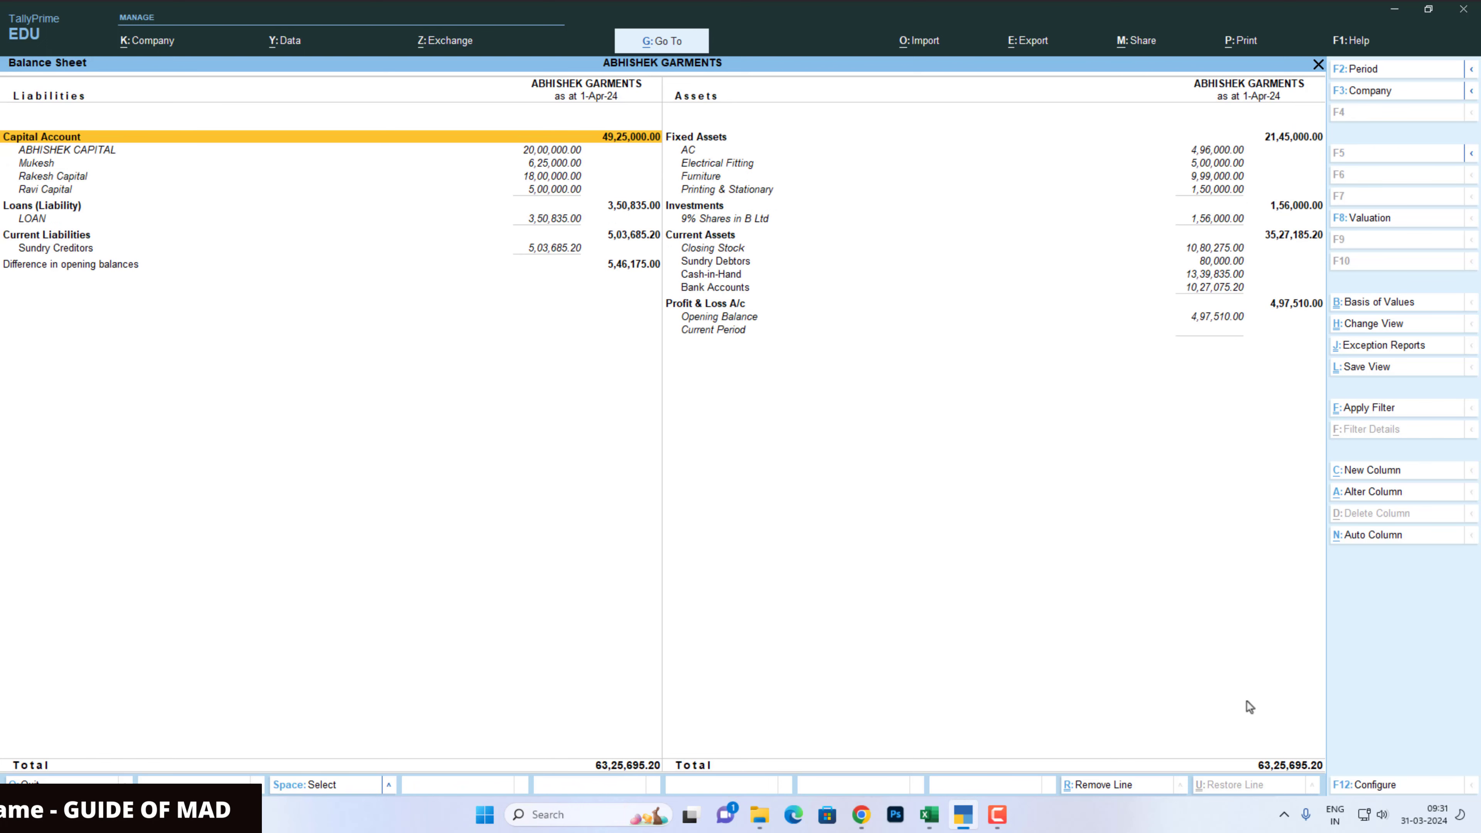
key("Down")
key("Down")
key("Down")
key("Down")
key("Down")
key("Down")
key("Down")
key("Down")
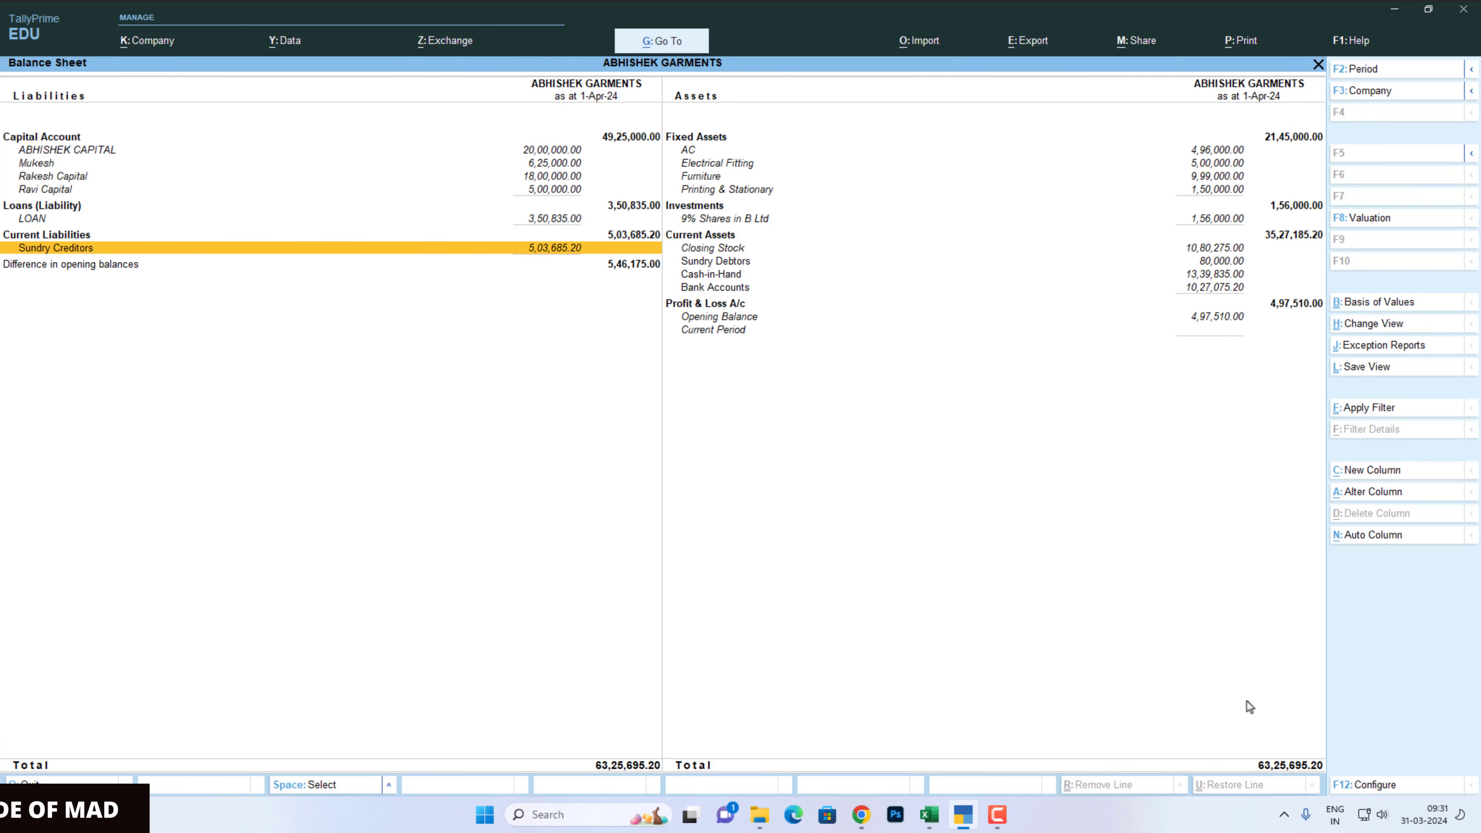
key("Return")
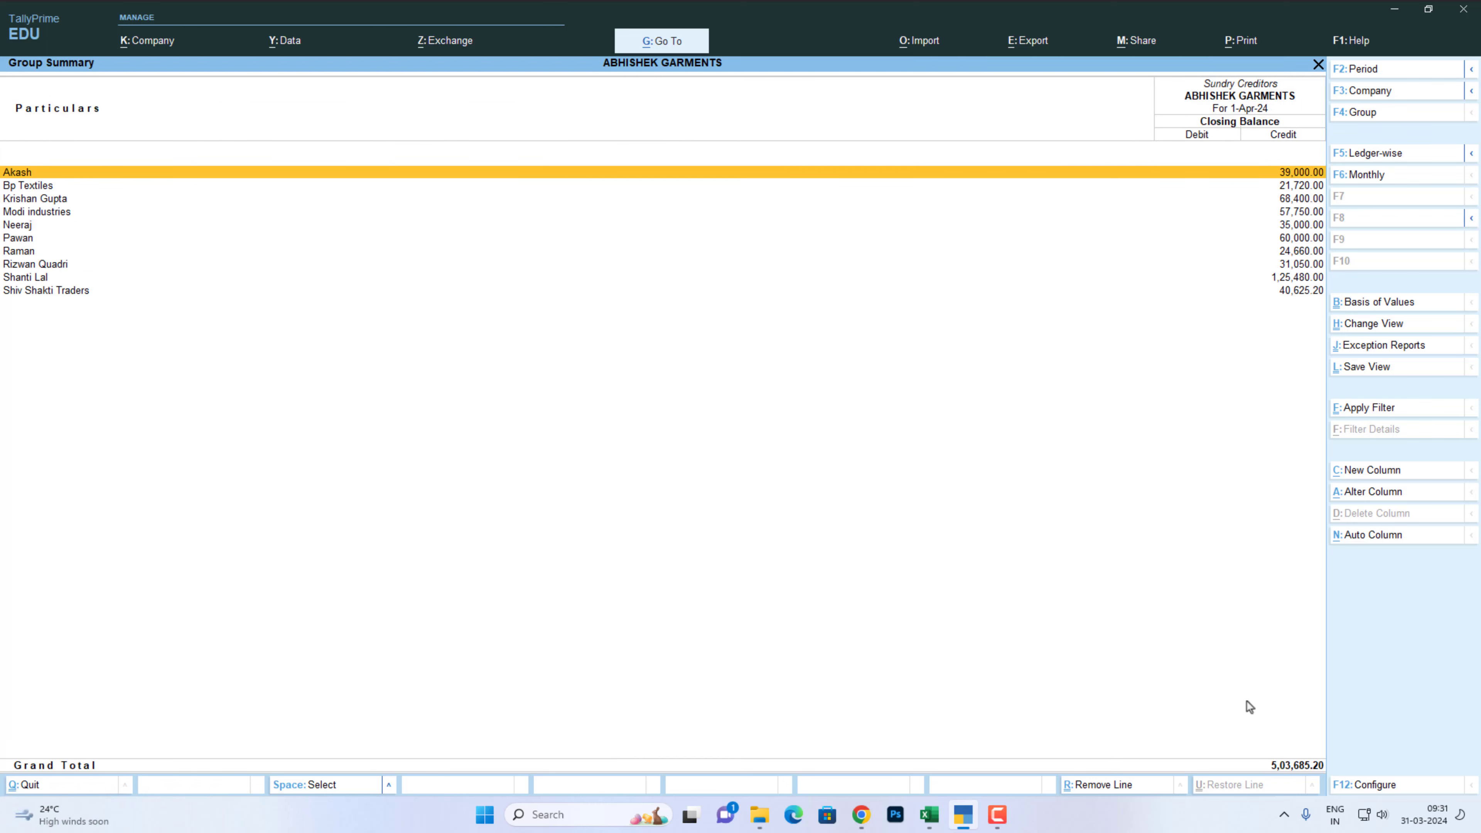
Step: Check the opening balance in the monthly summary of the creditor listed below Bp Textiles
key("Down")
key("Down")
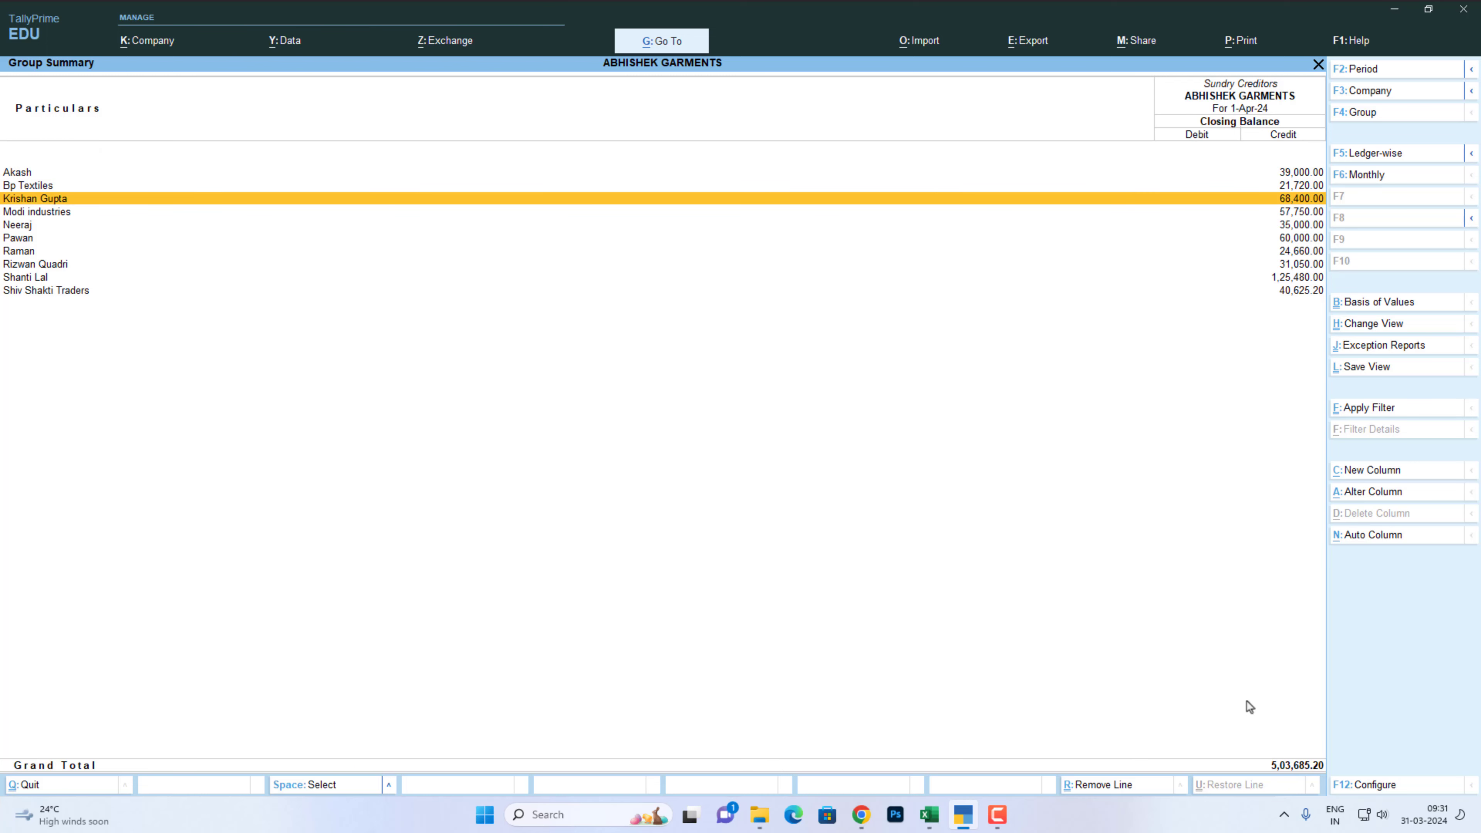
key("Return")
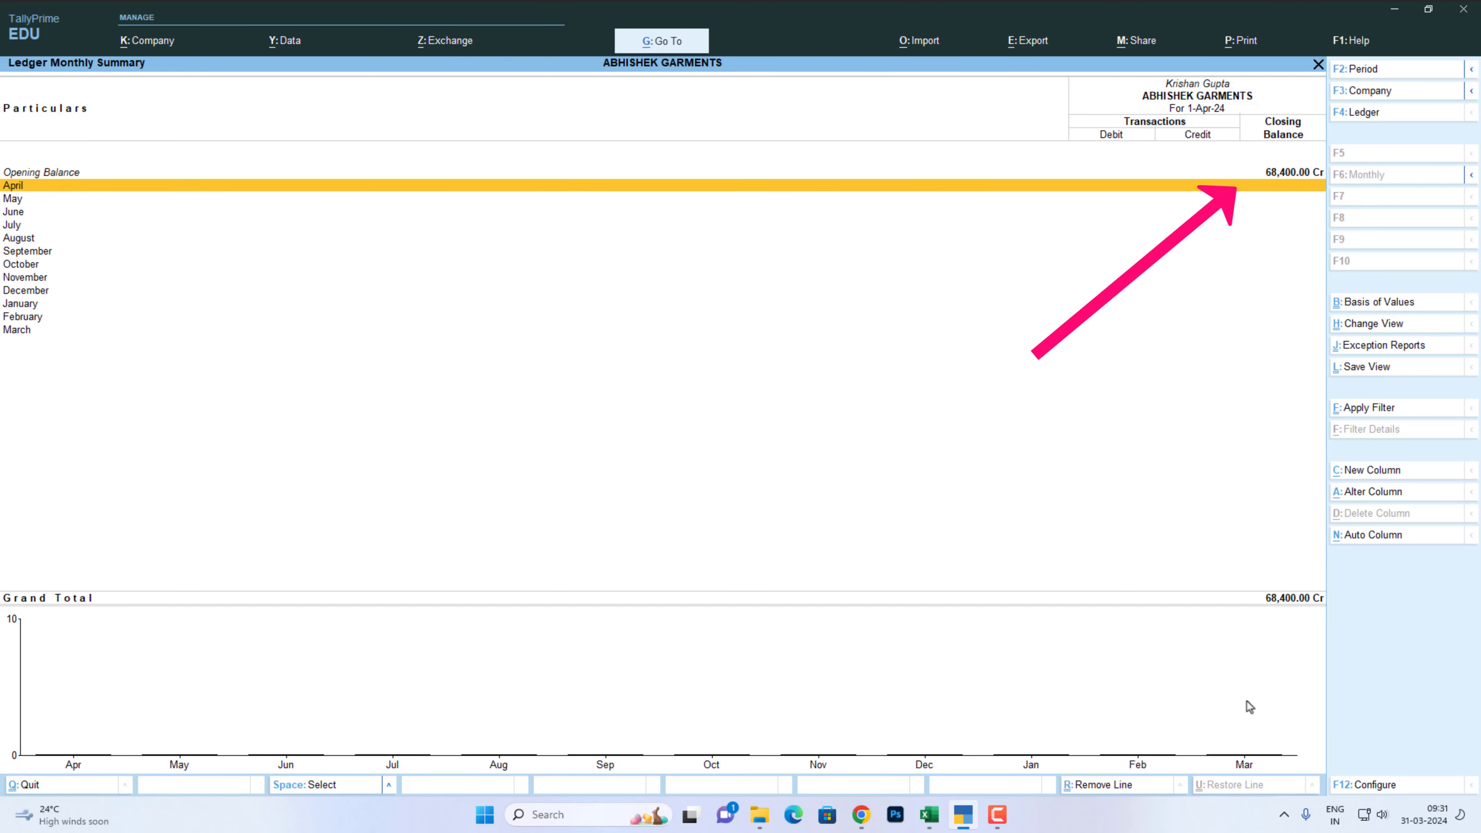
key("Escape")
Step: Examine the opening balance and the April to July rows in the Bp Textiles monthly summary
key("Up")
key("Return")
key("Down")
key("Down")
key("Down")
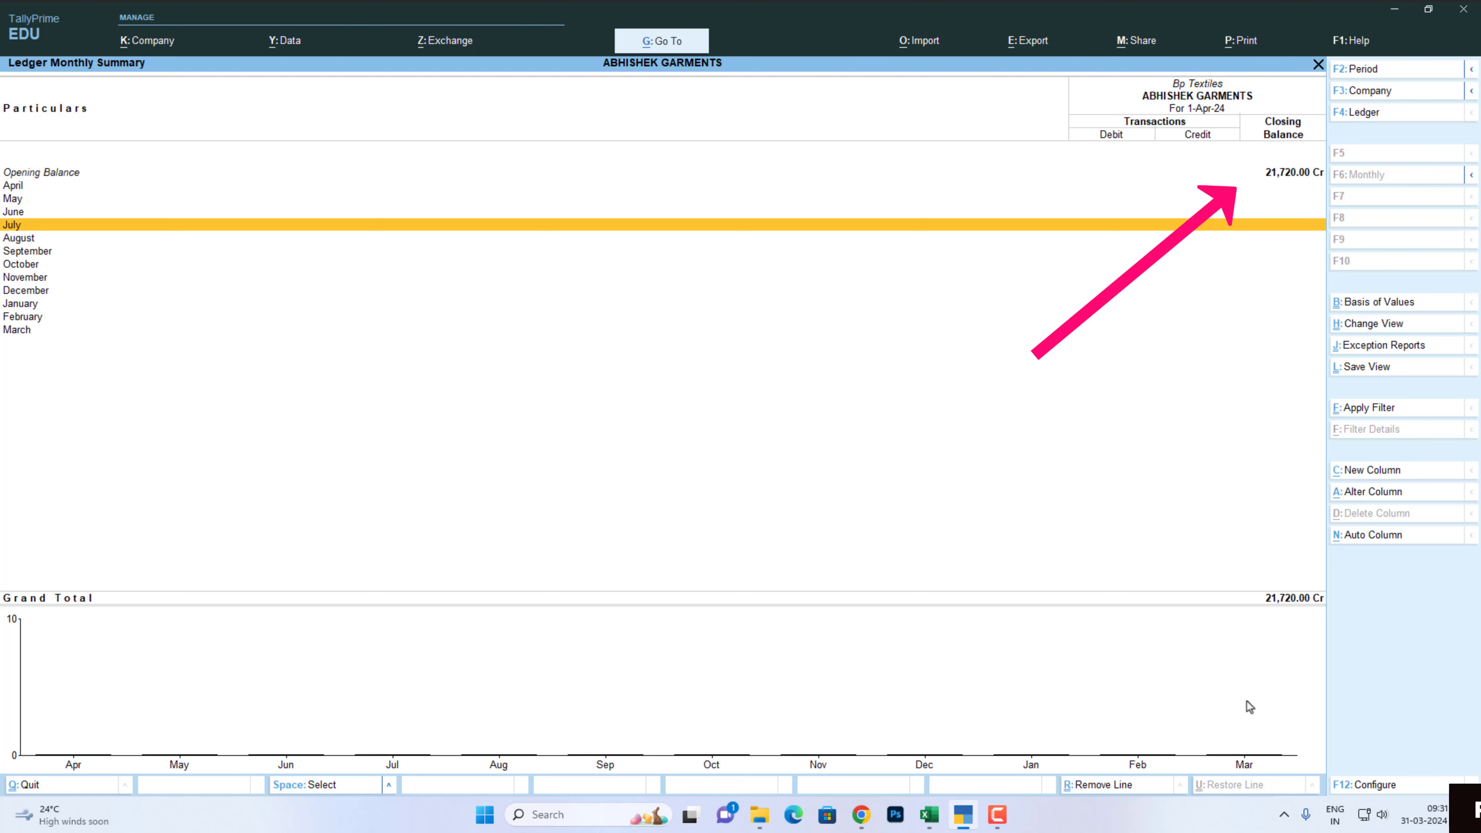
key("Up")
key("Up")
key("Up")
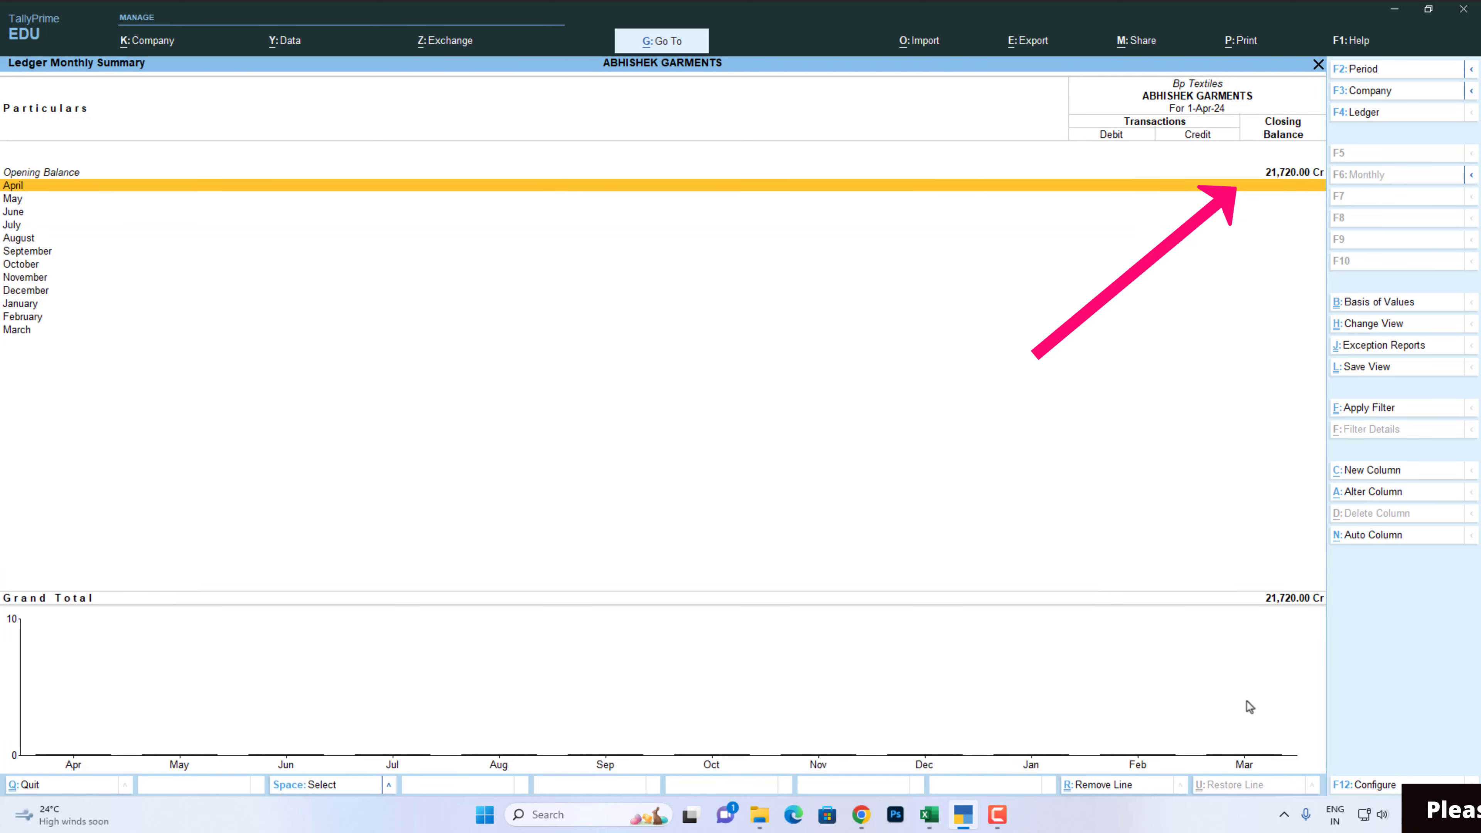
key("Escape")
Step: Open the ledger summary of the creditor listed just above Shiv Shakti Traders
key("Down")
key("Down")
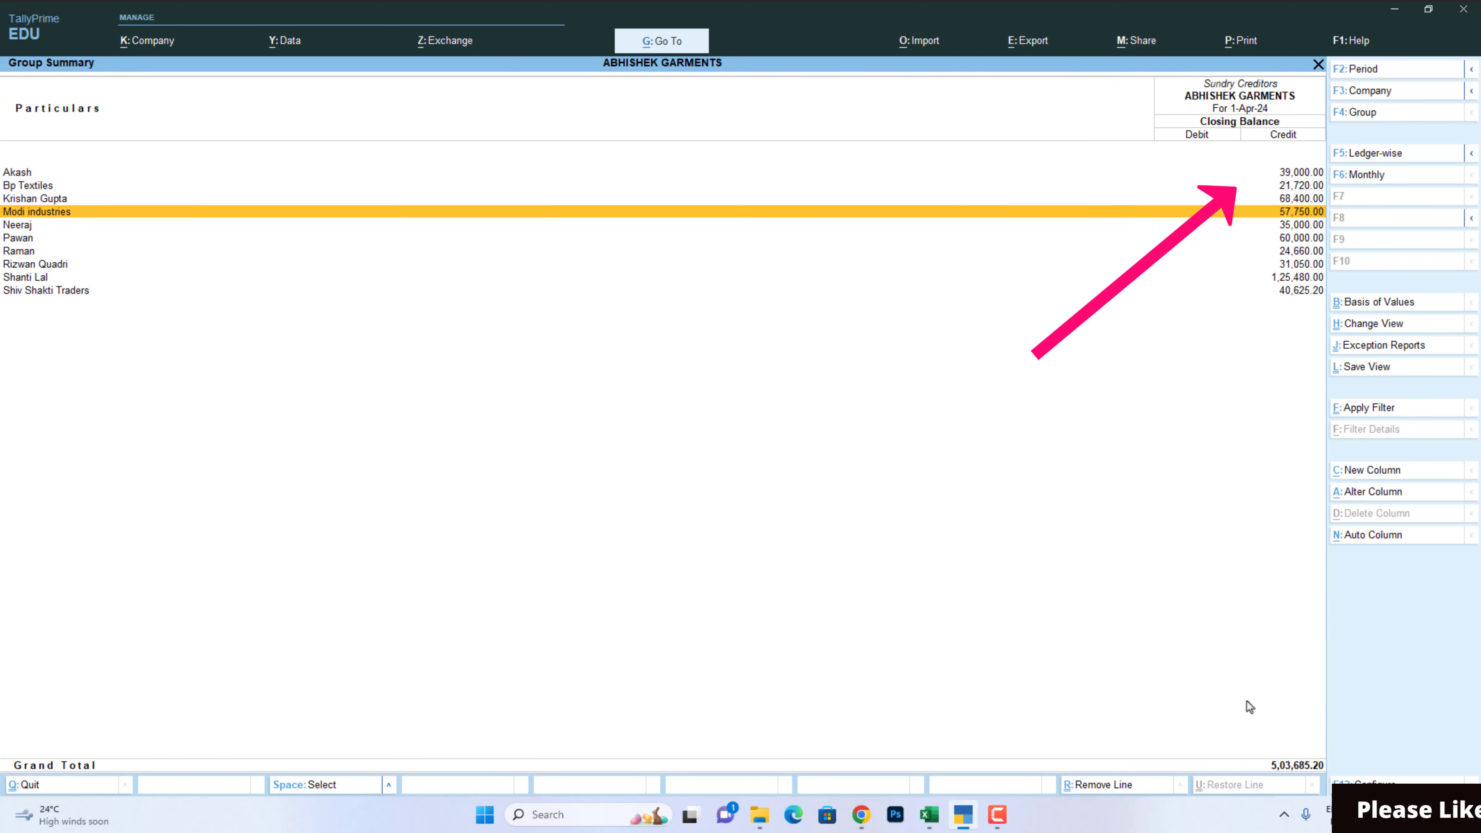
key("Down")
key("Down")
key("Down")
key("Down")
key("Down")
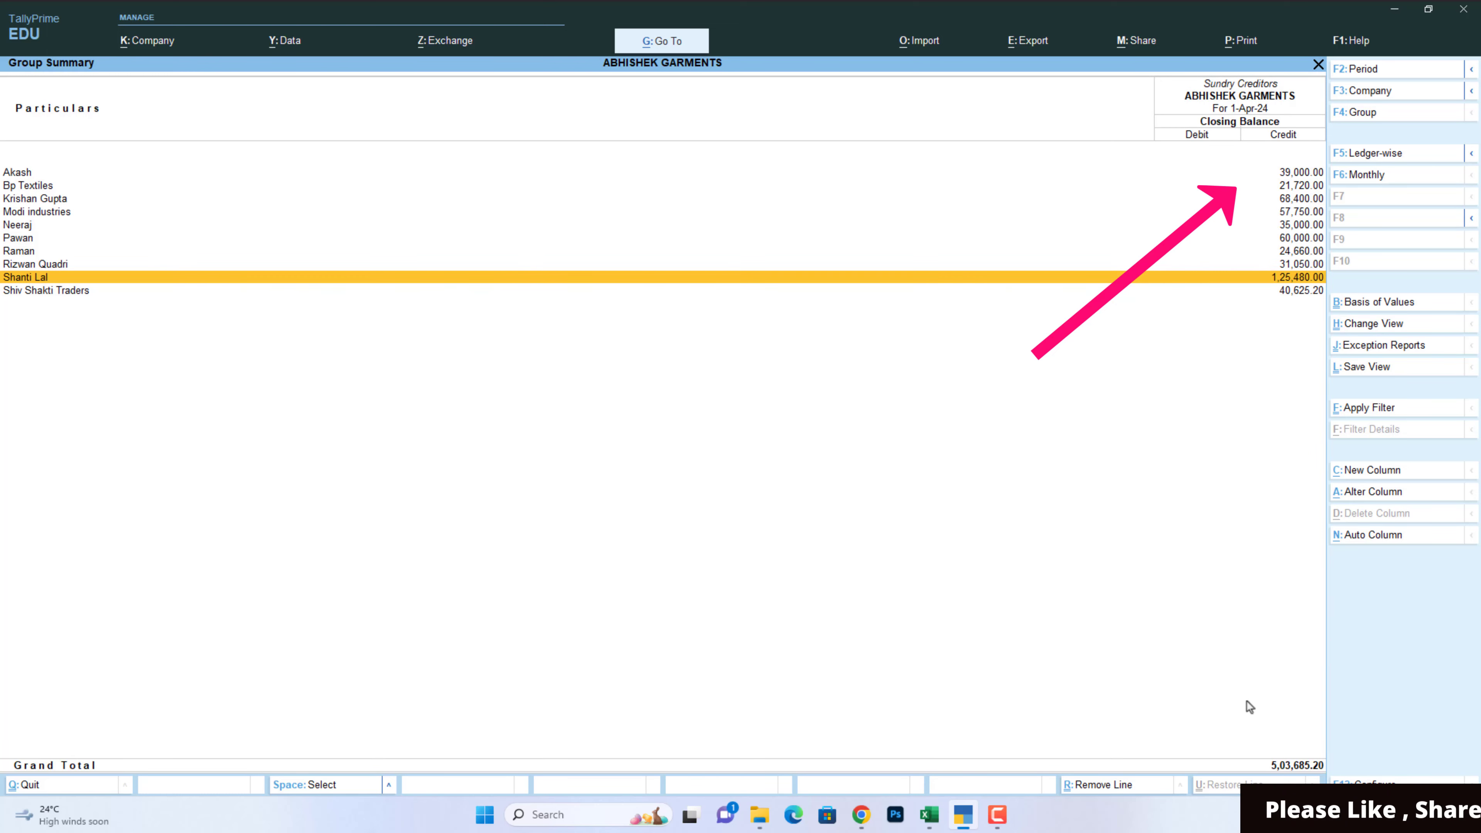
key("Return")
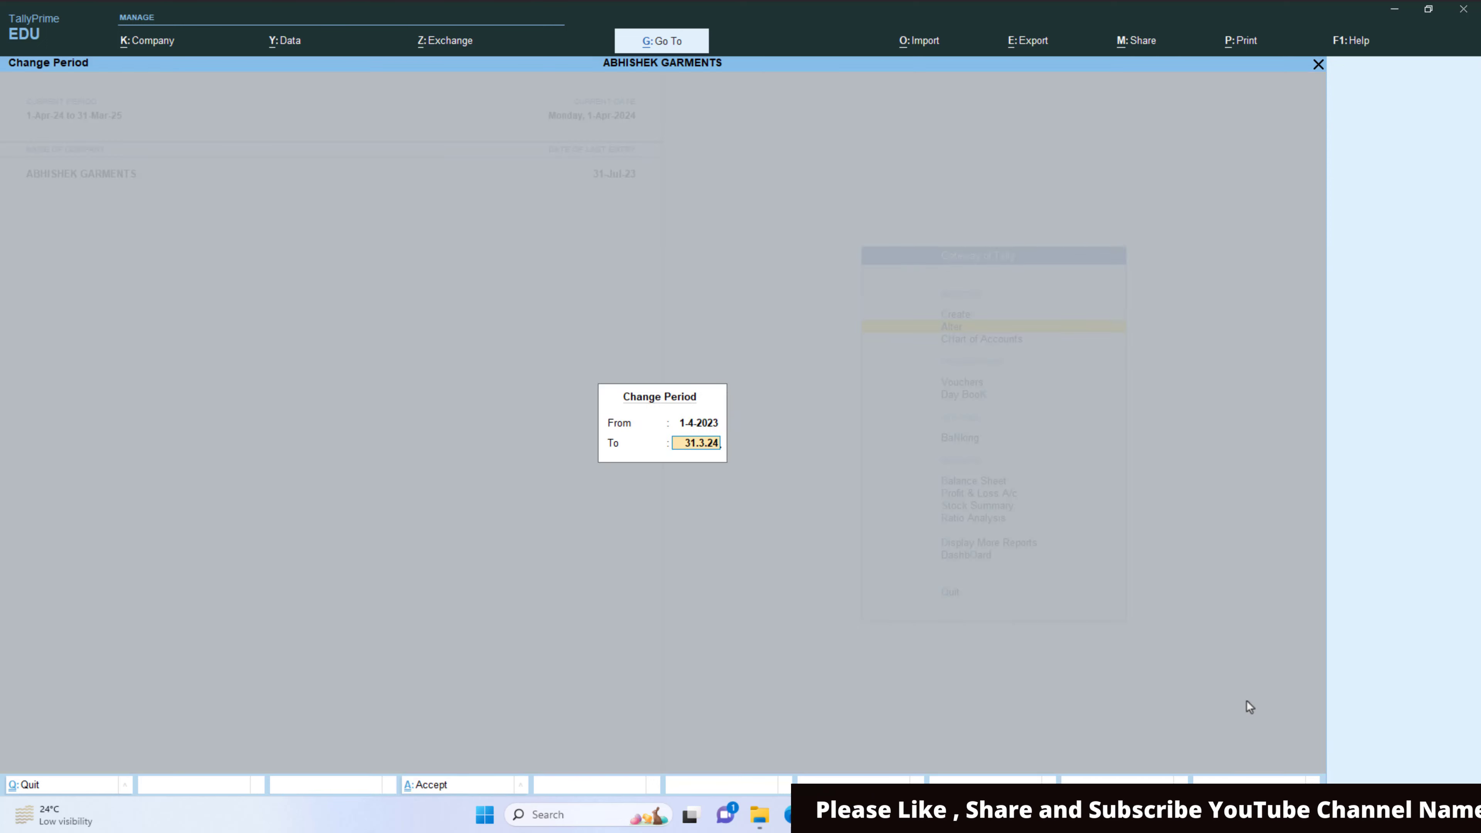
Step: Apply the period 1-4-2023 to 31-3-2024 and open the Stock Summary report
key("Return")
key("Down")
key("Down")
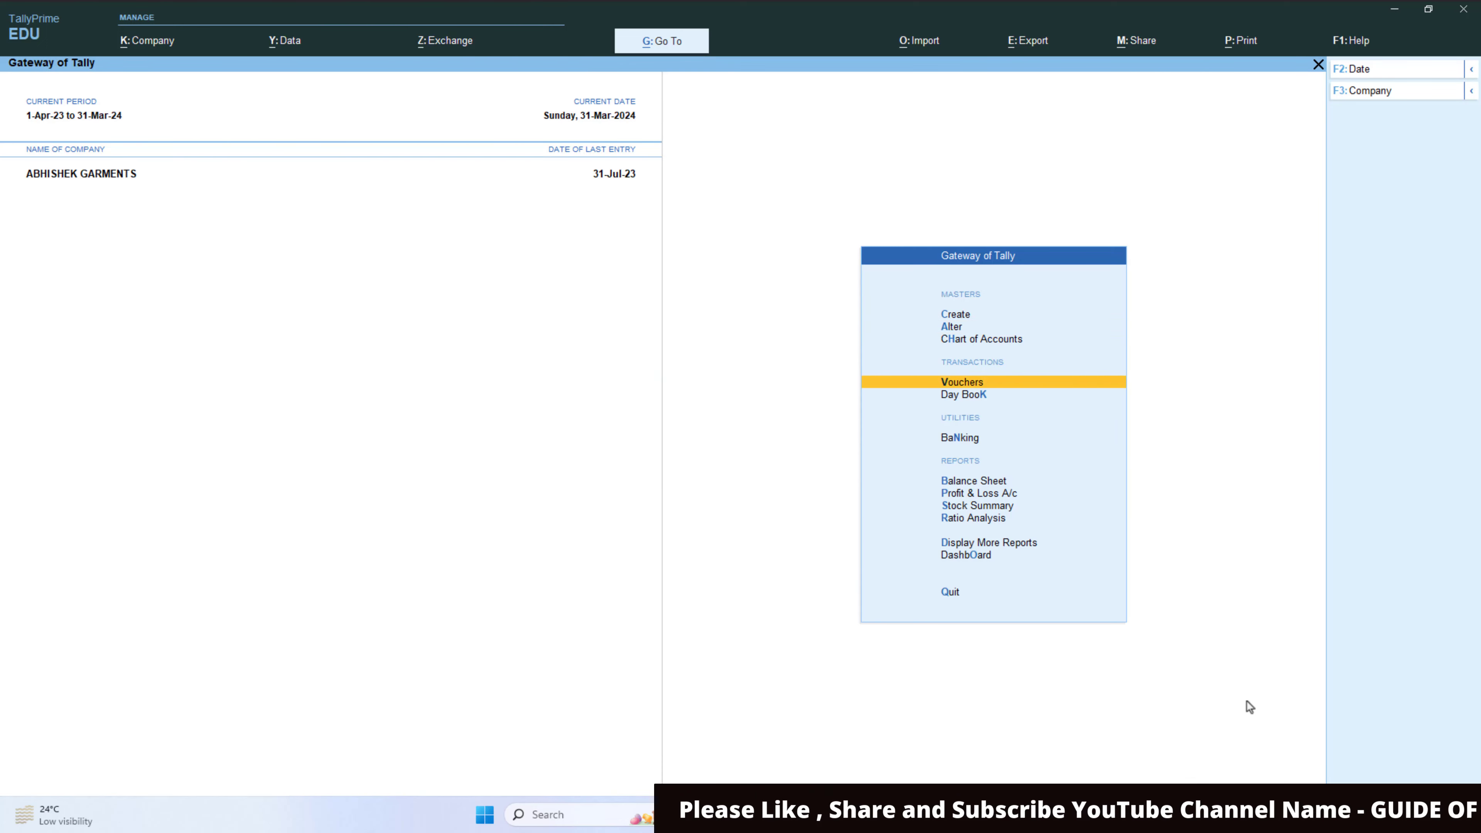
key("Down")
key("Down")
key("Down")
key("Down")
key("Down")
key("Return")
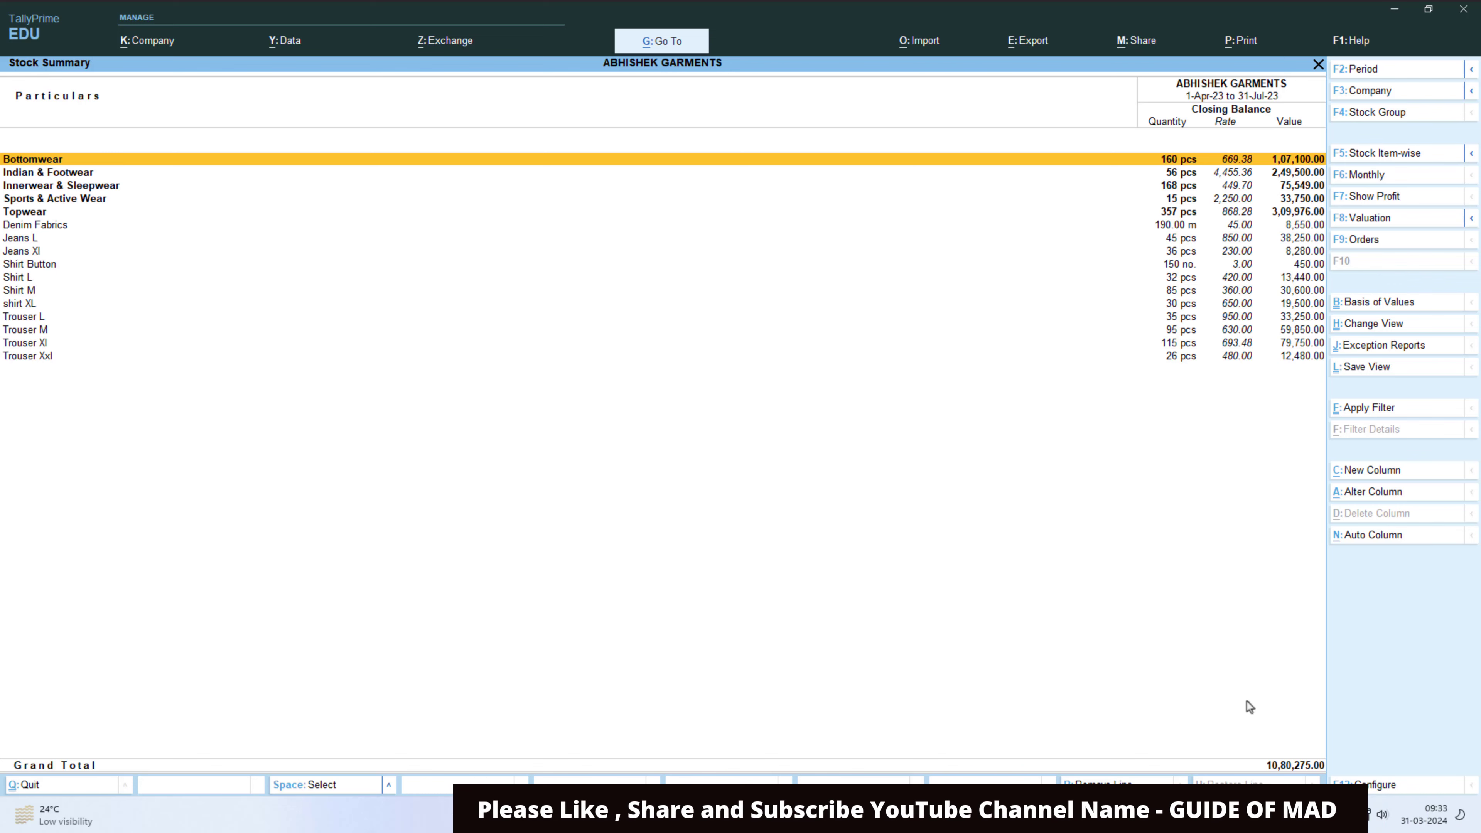
key("Escape")
key("Return")
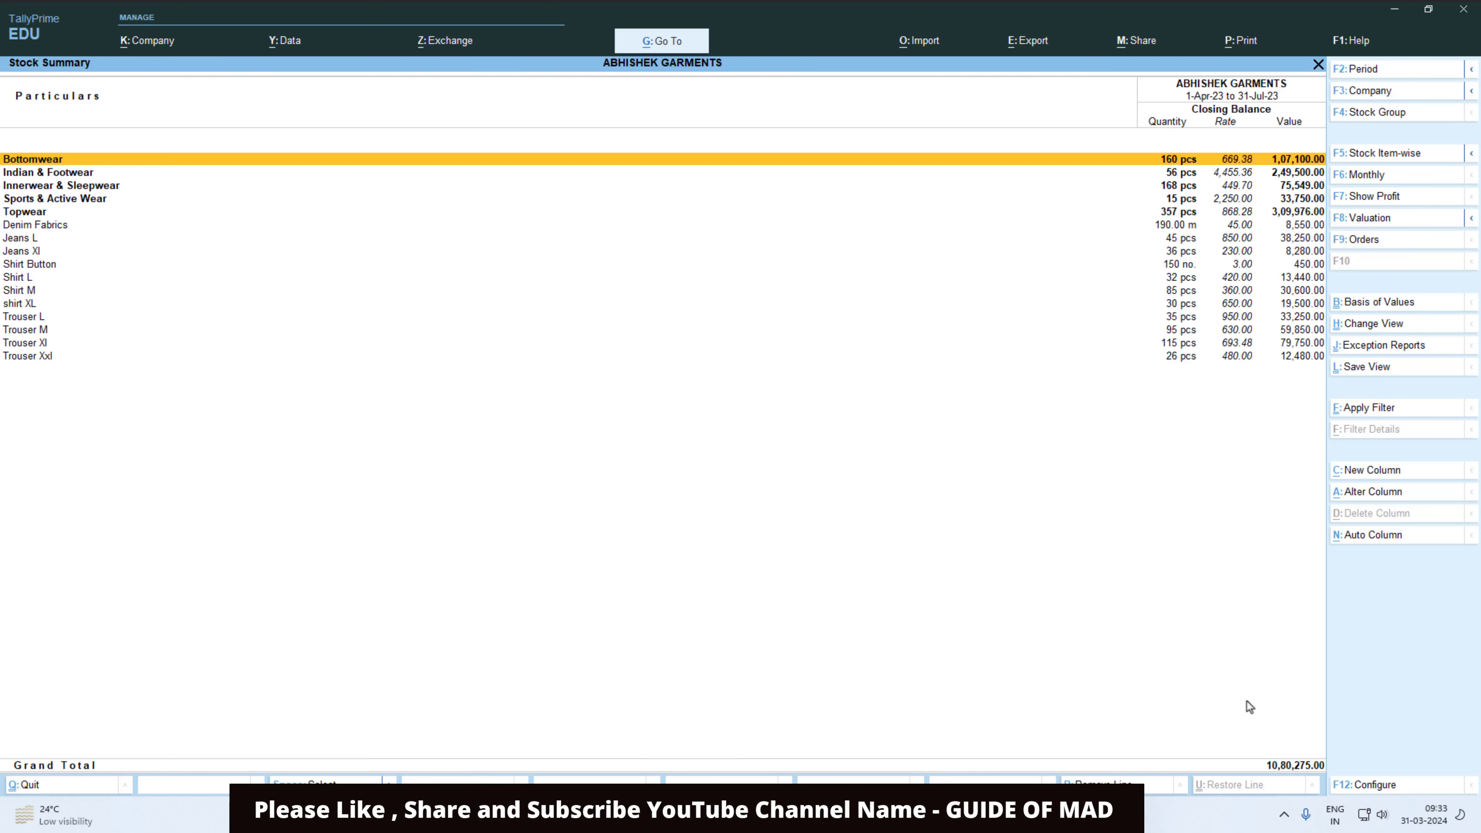
Step: Open the monthly summary of the Shirt Button stock item
key("Down")
key("Down")
key("Down")
key("Down")
key("Down")
key("Down")
key("Down")
key("Down")
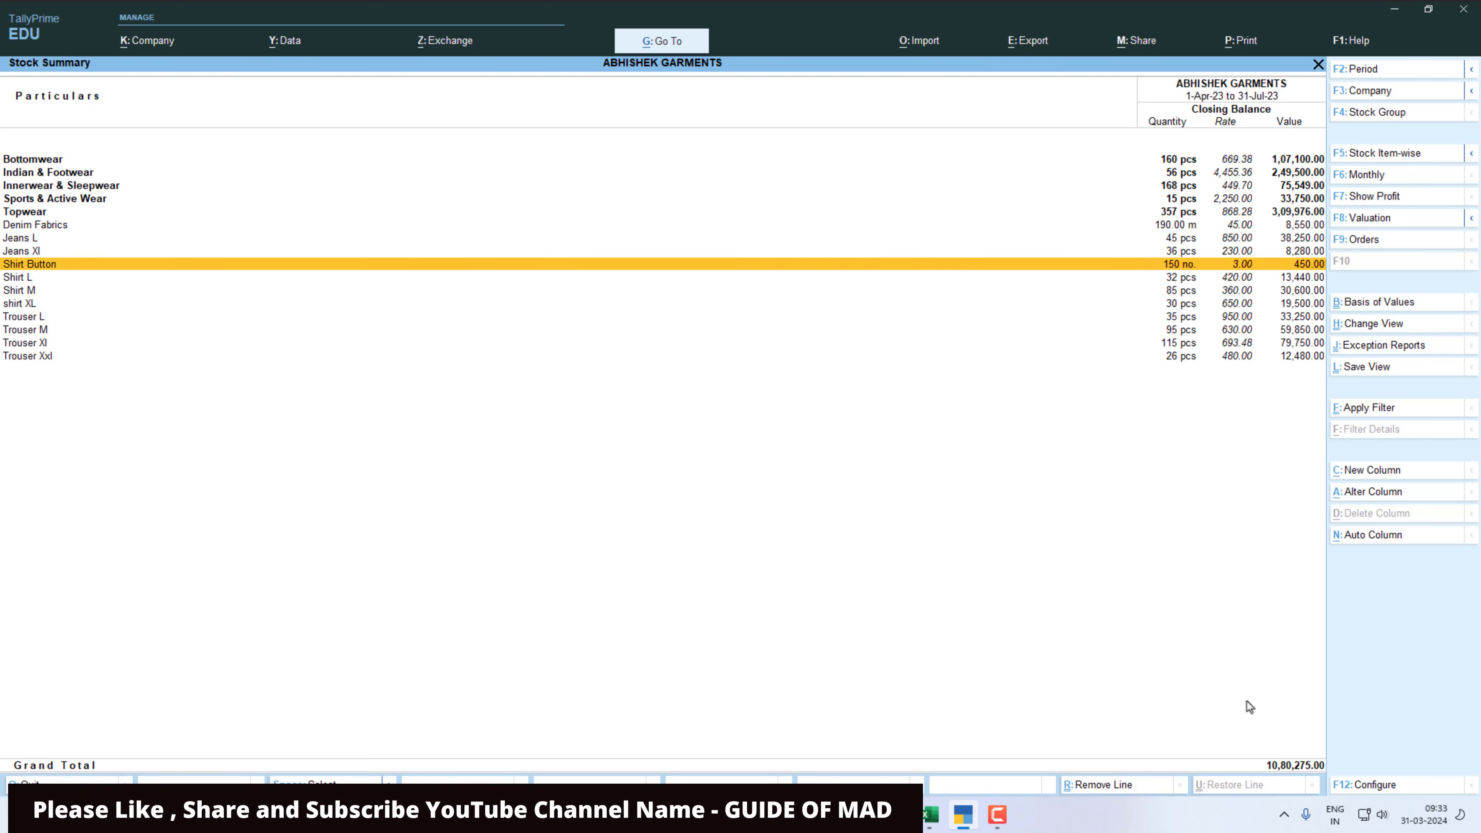
key("Return")
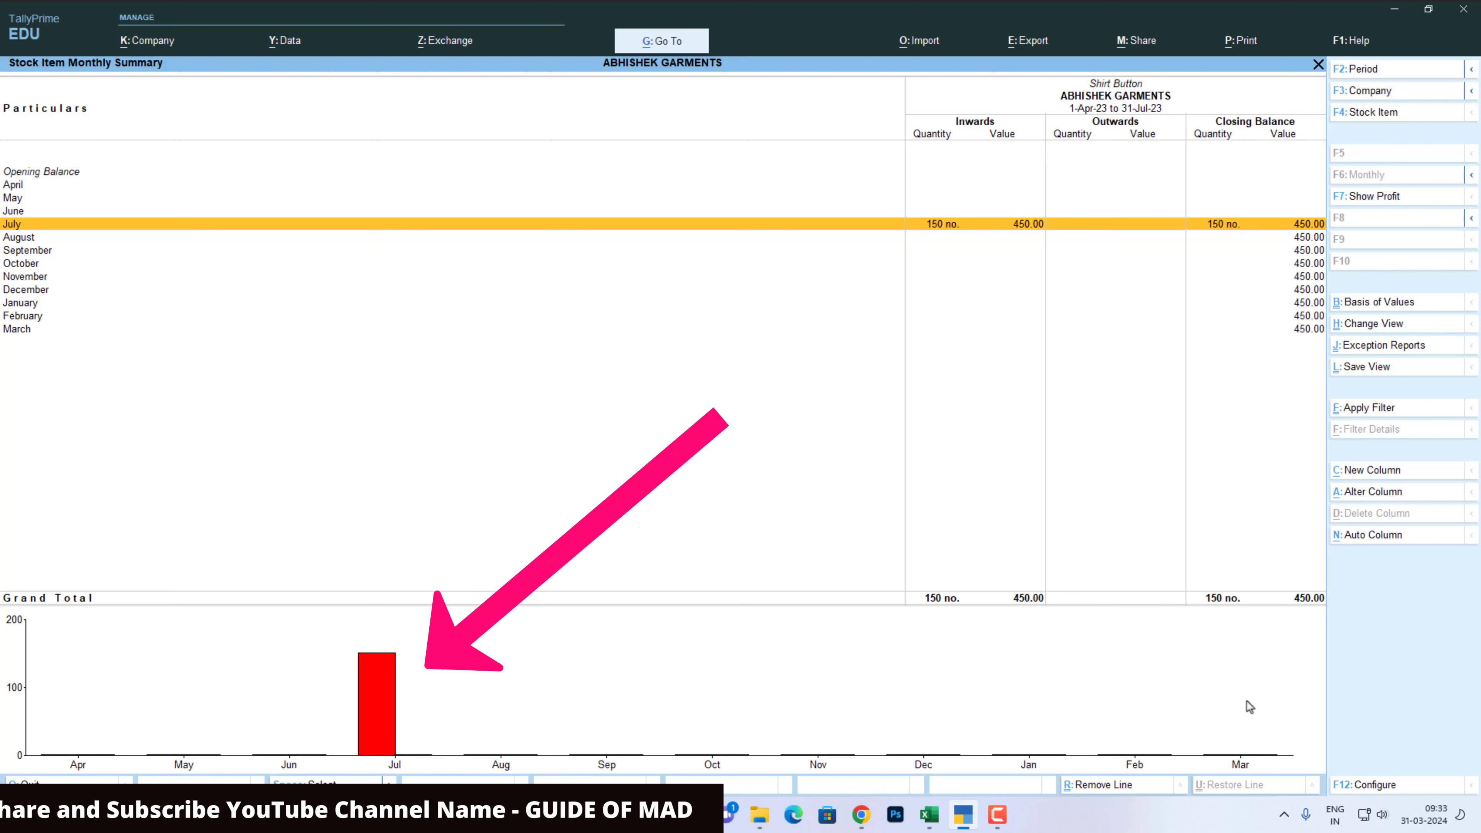
Step: Open the Shirt L and Shirt M monthly summaries one after the other from the Stock Summary
key("Escape")
key("Down")
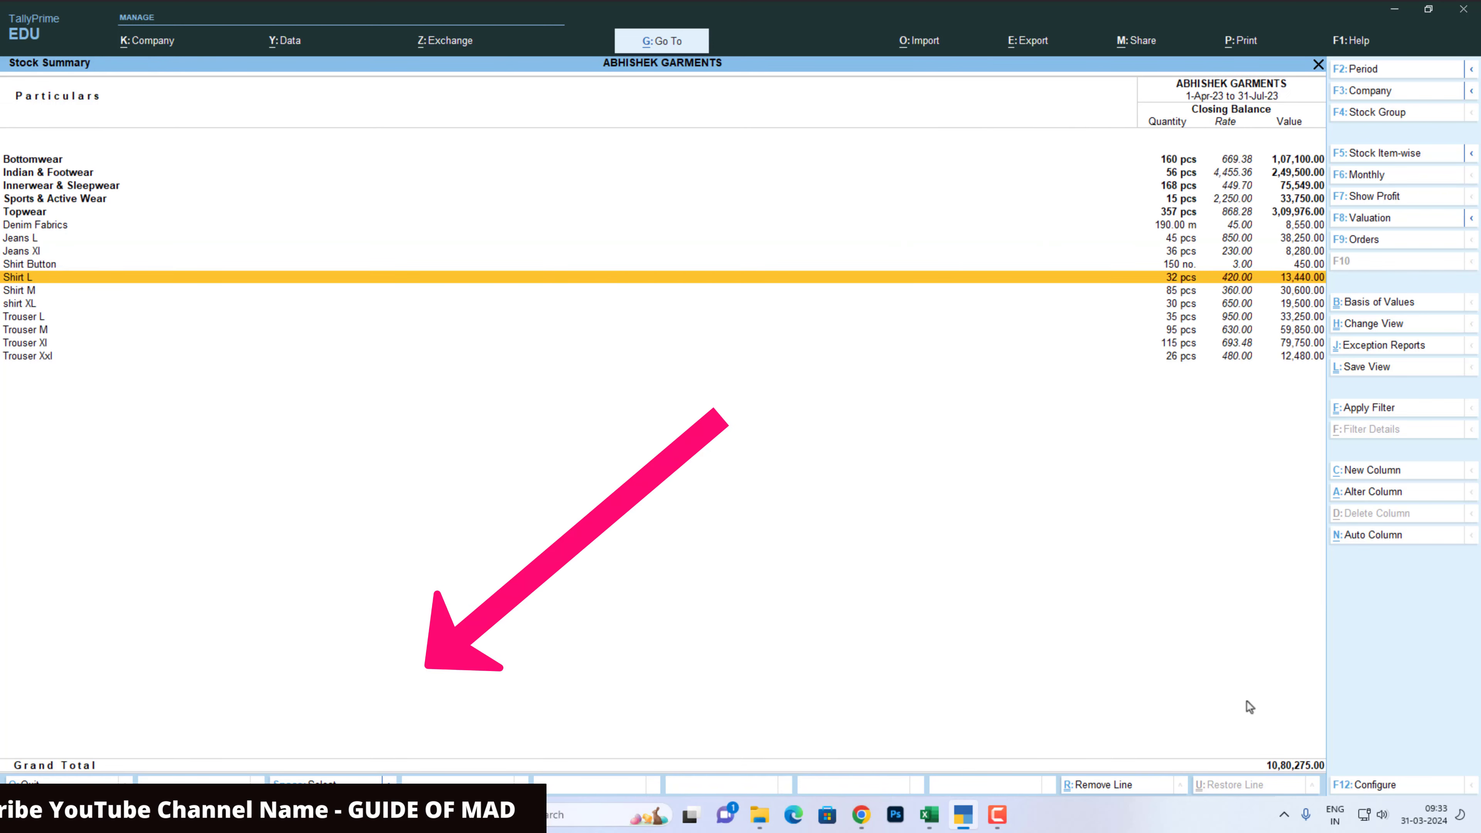
key("Return")
key("Escape")
key("Down")
key("Return")
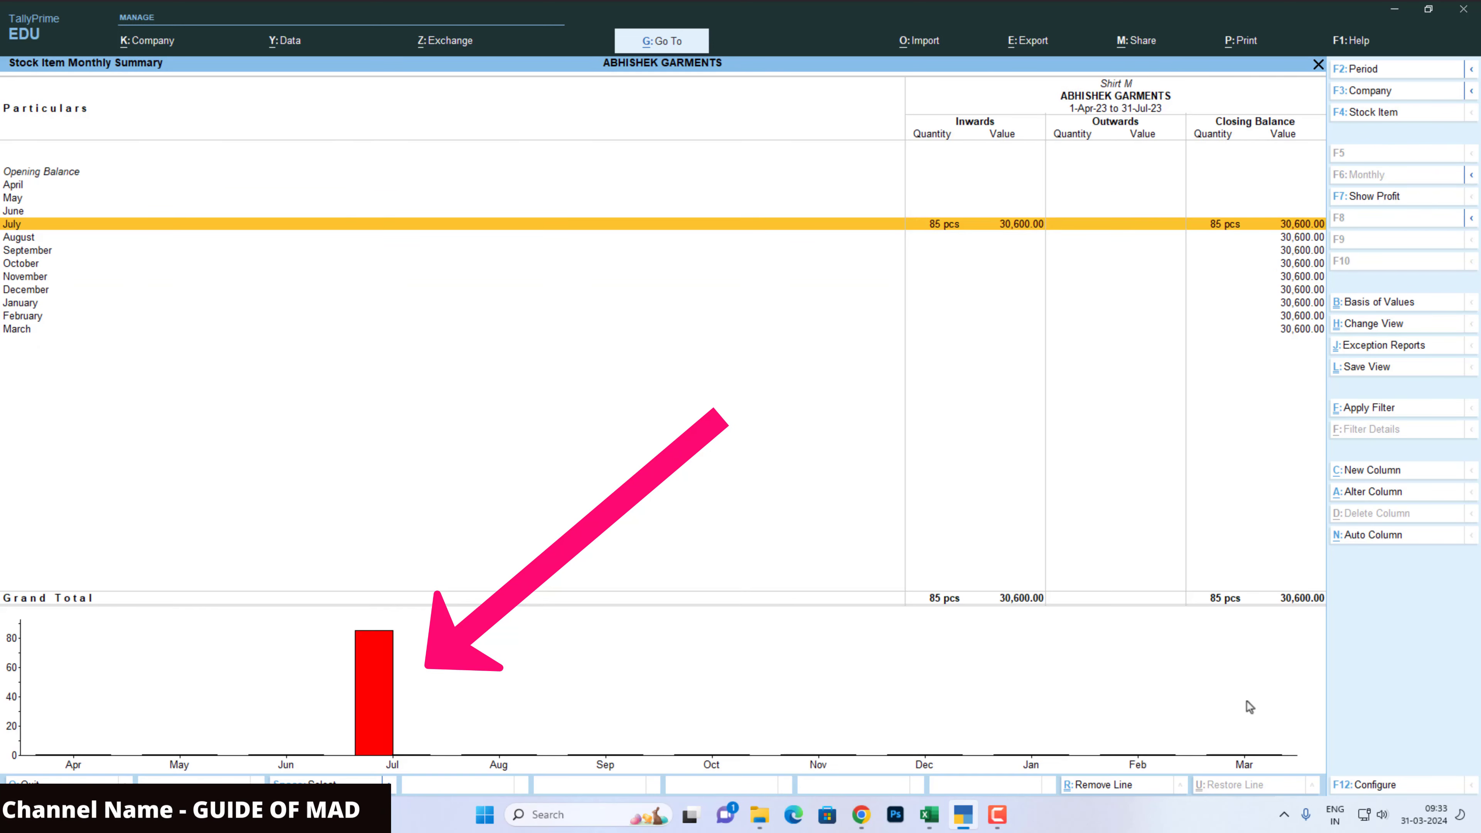
Step: View the monthly summaries of shirt XL and Trouser L for 2023-24, and return to the Gateway of Tally
key("Escape")
key("Down")
key("Return")
key("Escape")
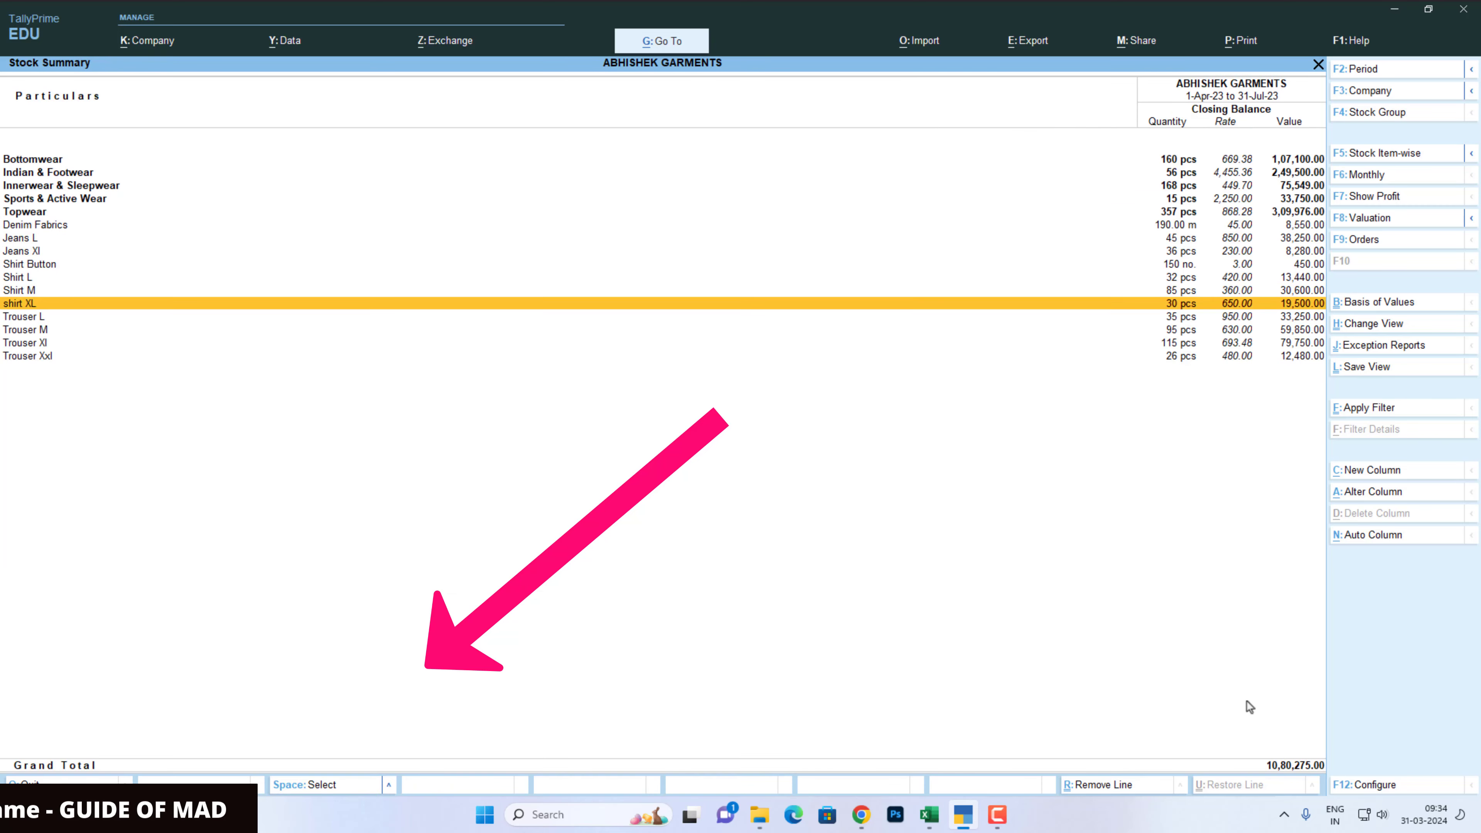
key("Down")
key("Return")
key("Escape")
key("Escape")
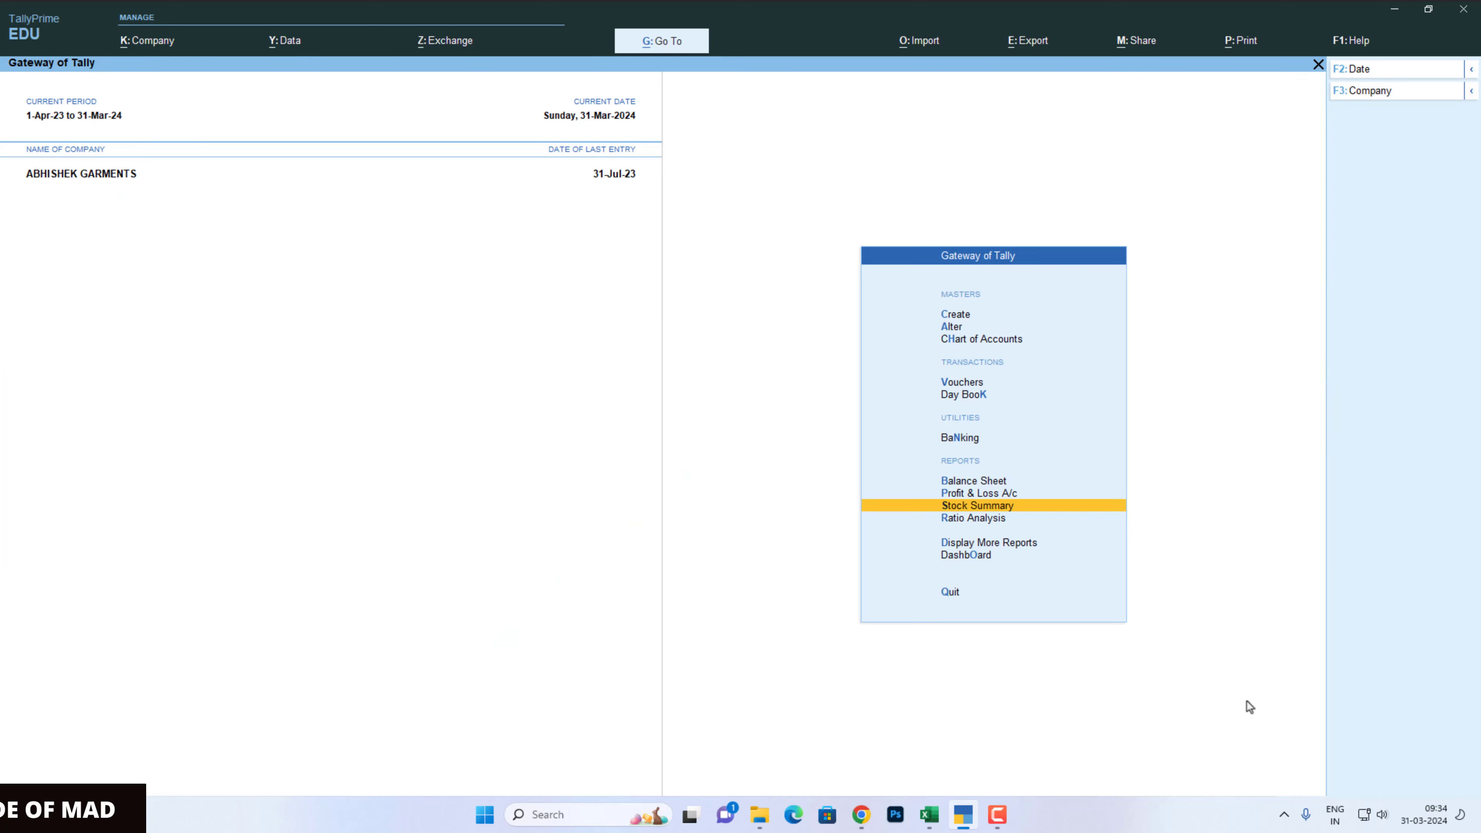
Step: Change the period to 1-4-2024 to 31-3-2025 and open Shirt L's monthly summary from the Stock Summary
key("alt+F2")
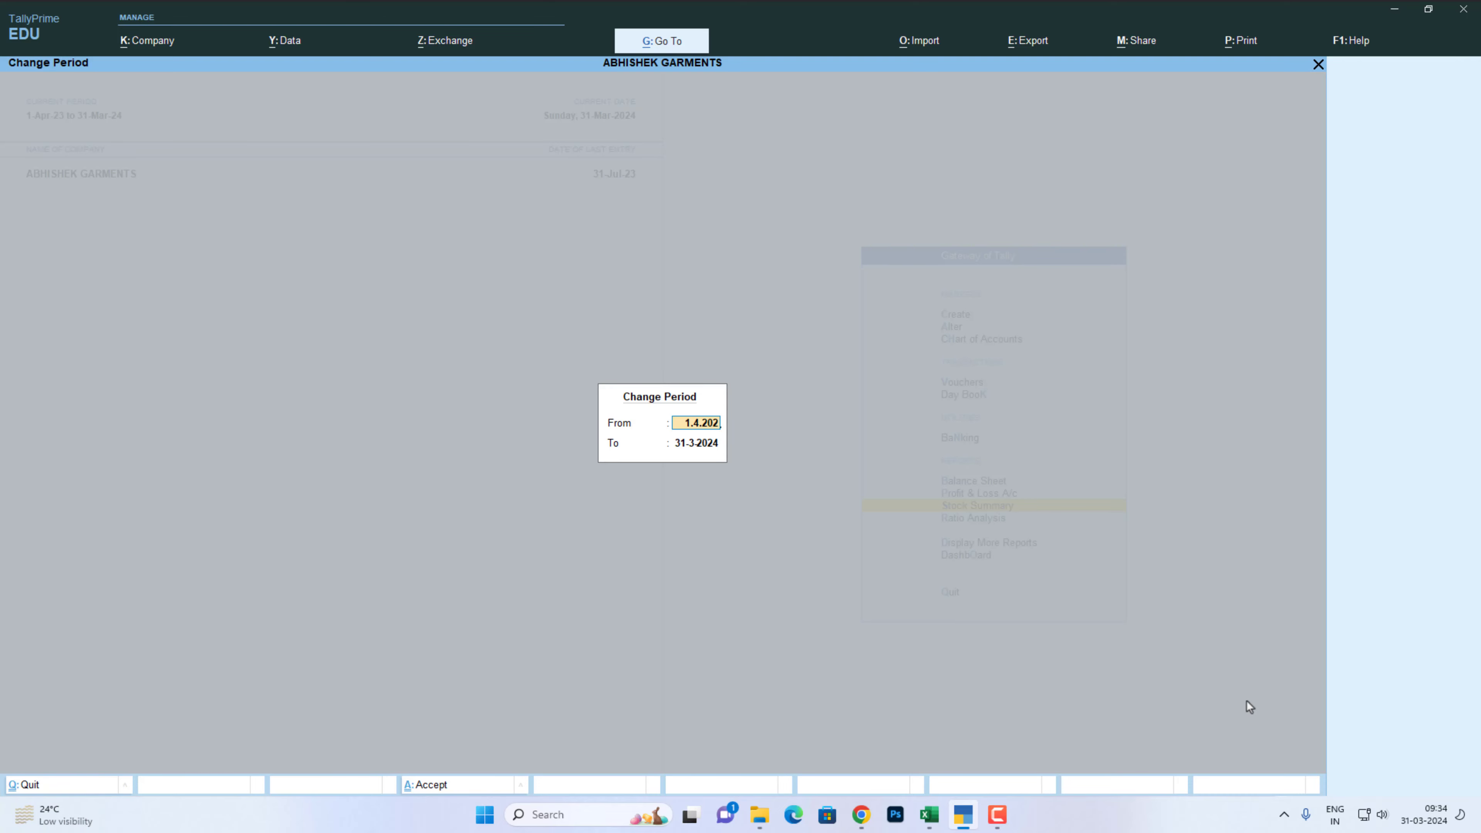
type("1.4.2024")
key("Return")
key("Return")
key("Return")
key("Return")
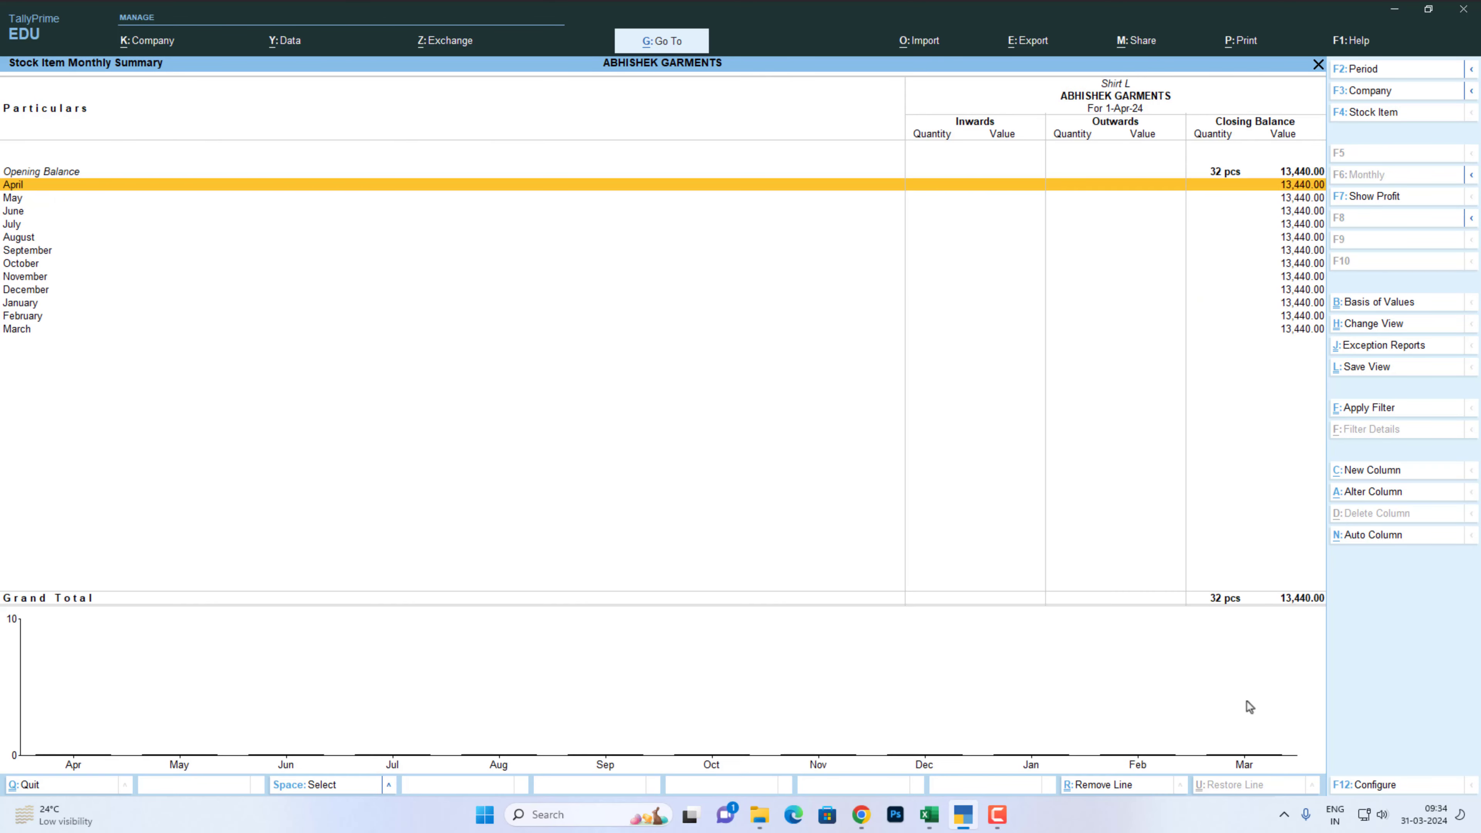
Step: Check the opening balances in the shirt XL and Trouser L monthly summaries for the new year, and leave the Stock Summary
key("Escape")
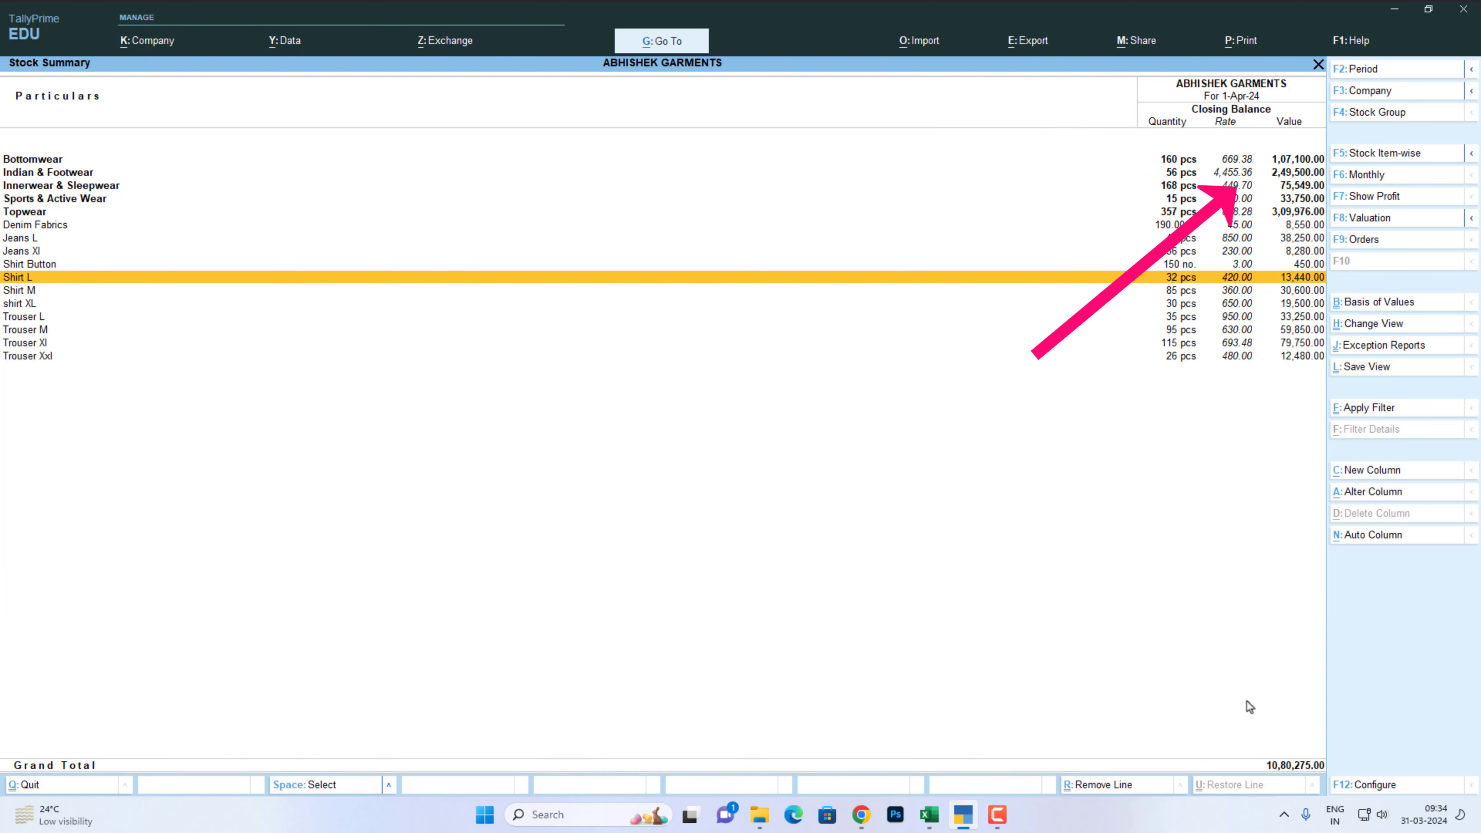
key("Down")
key("Down")
key("Return")
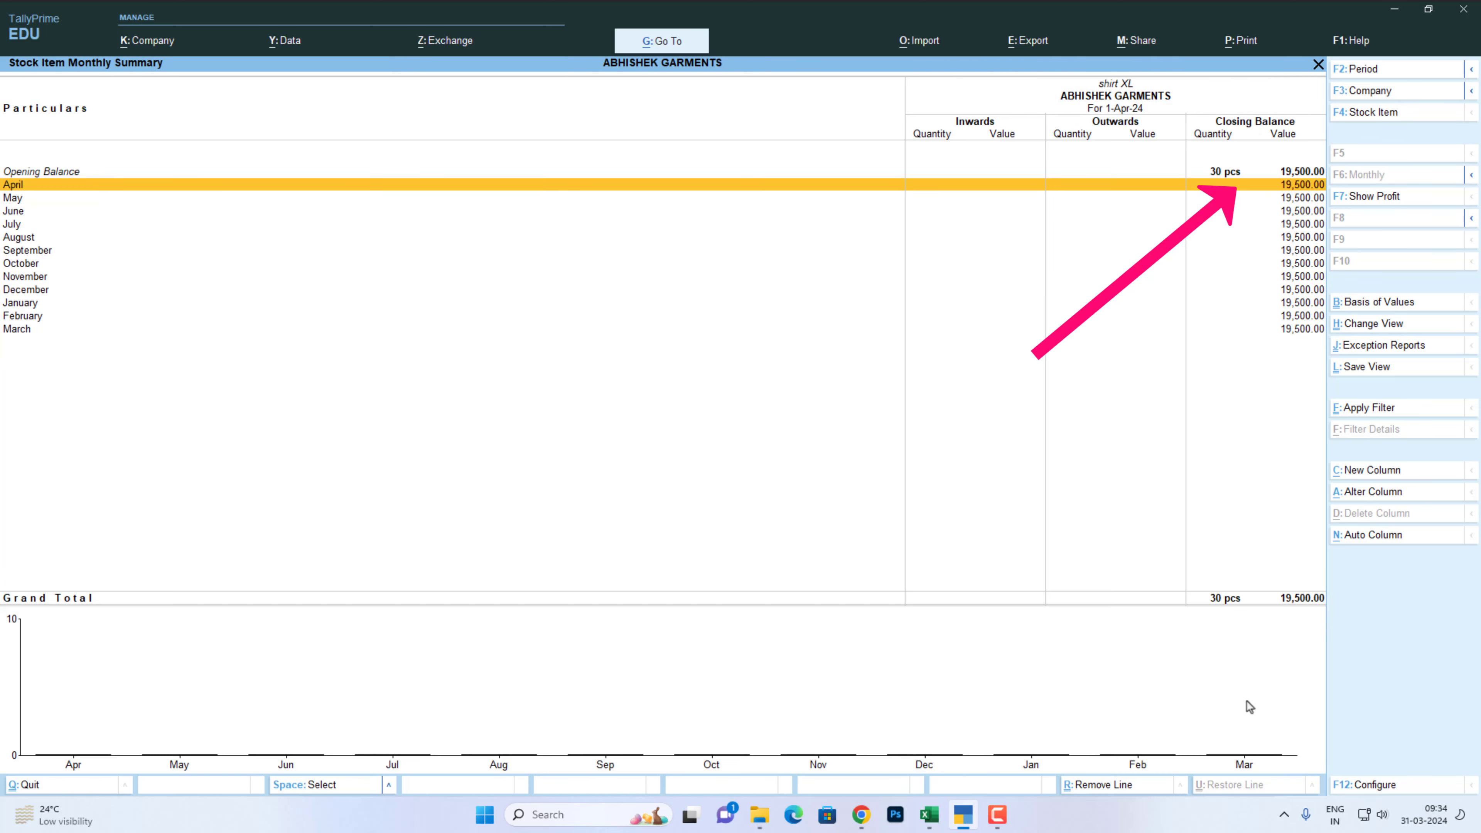
key("Escape")
key("Down")
key("Return")
key("Escape")
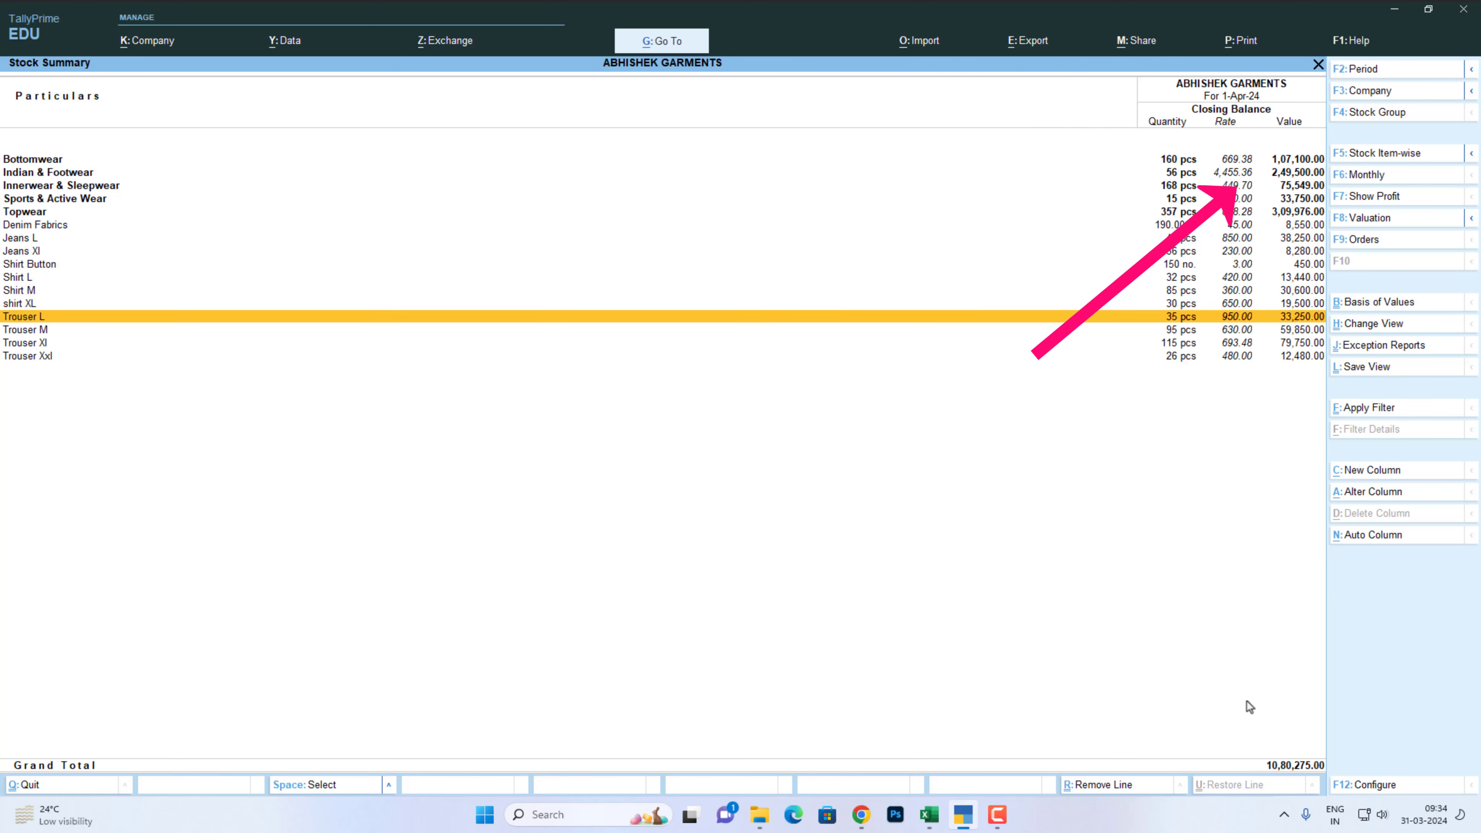
key("Escape")
Step: Open the list of stock items for master alteration and return to the Gateway of Tally
key("Up")
key("Up")
key("Up")
key("Up")
key("Up")
key("Up")
key("Up")
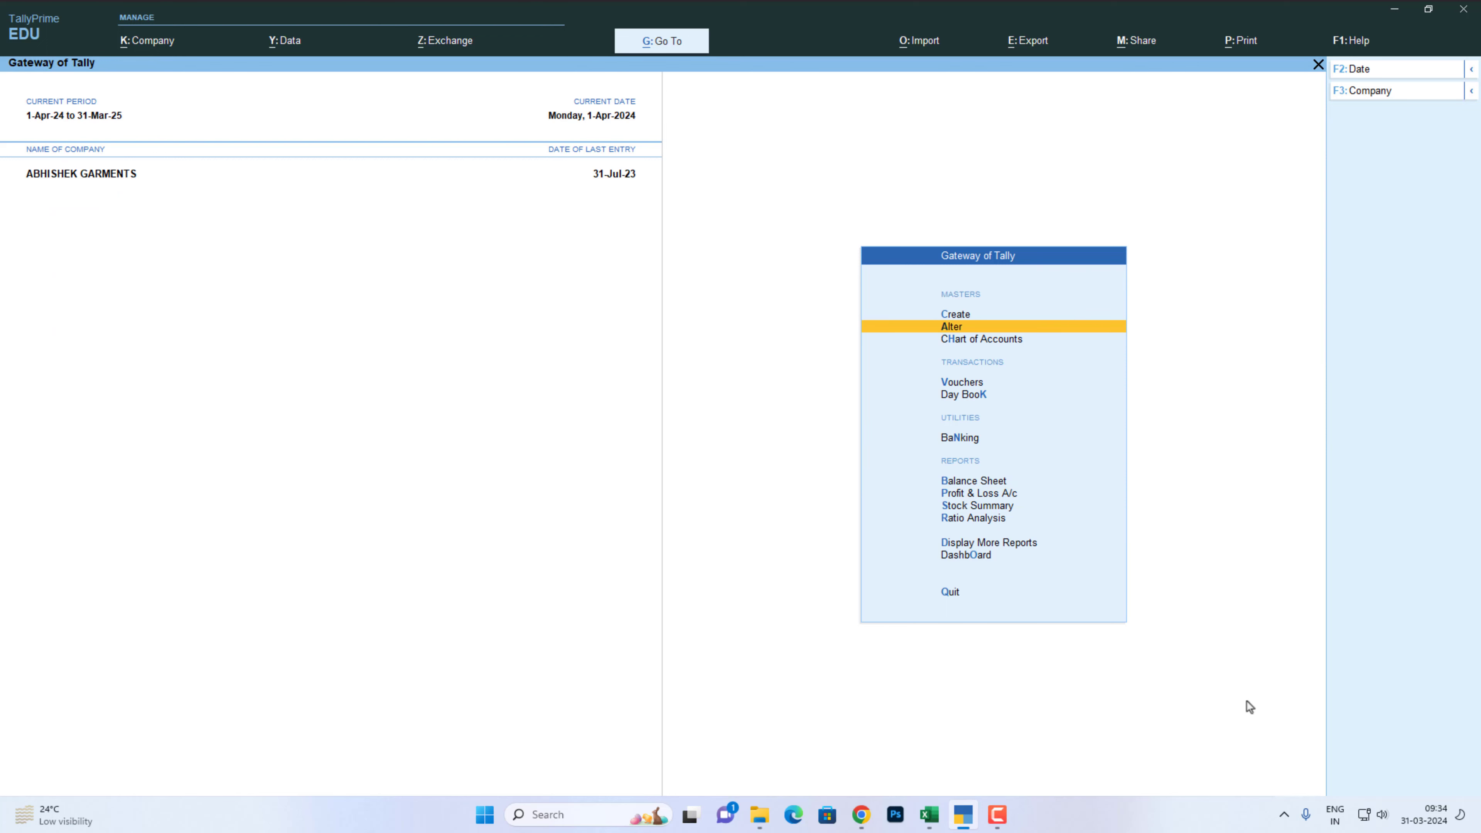
key("Return")
key("Down")
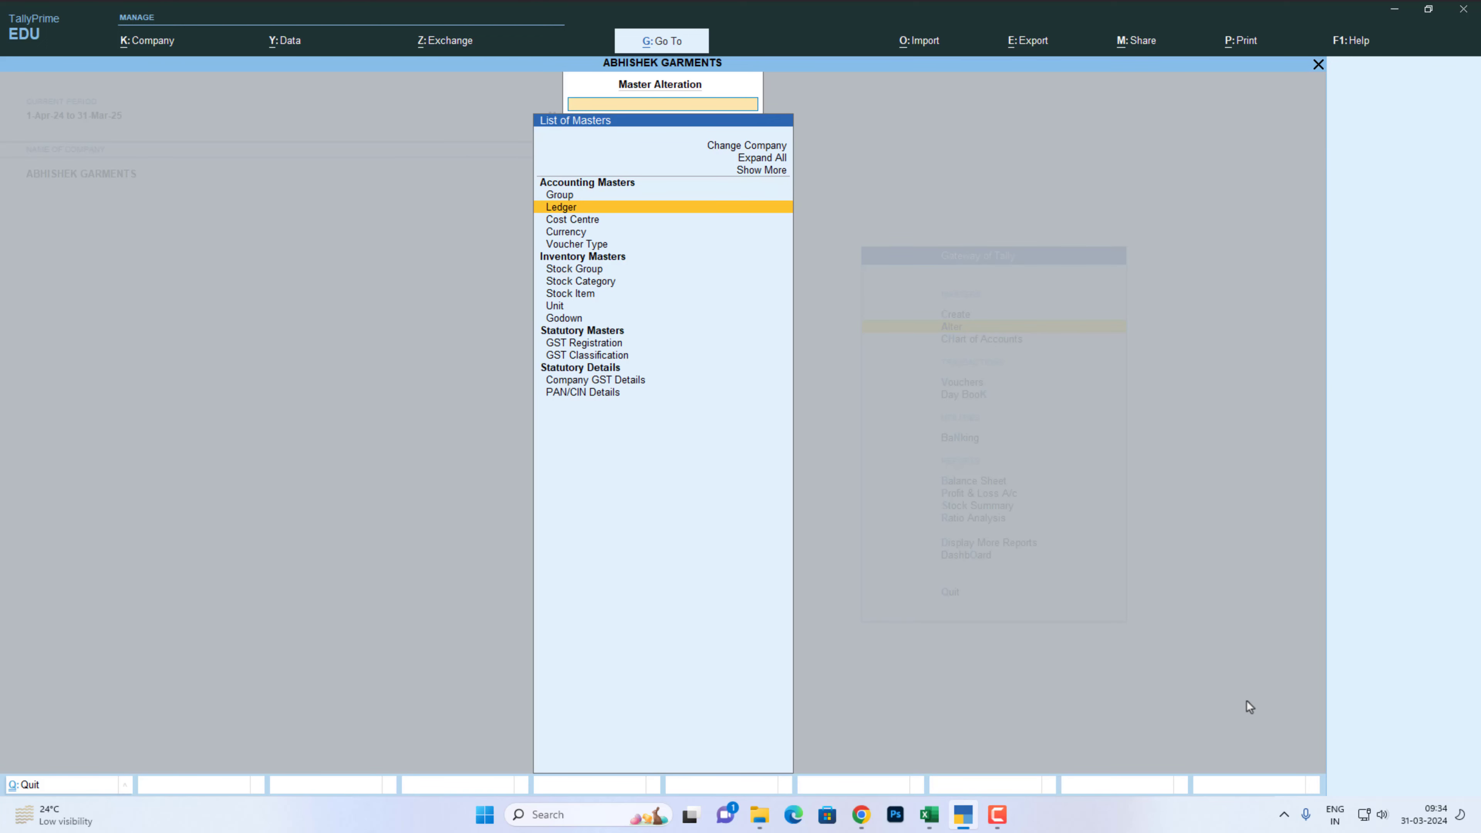
key("Down")
key("Down")
key("Down")
key("Down")
key("Down")
key("Down")
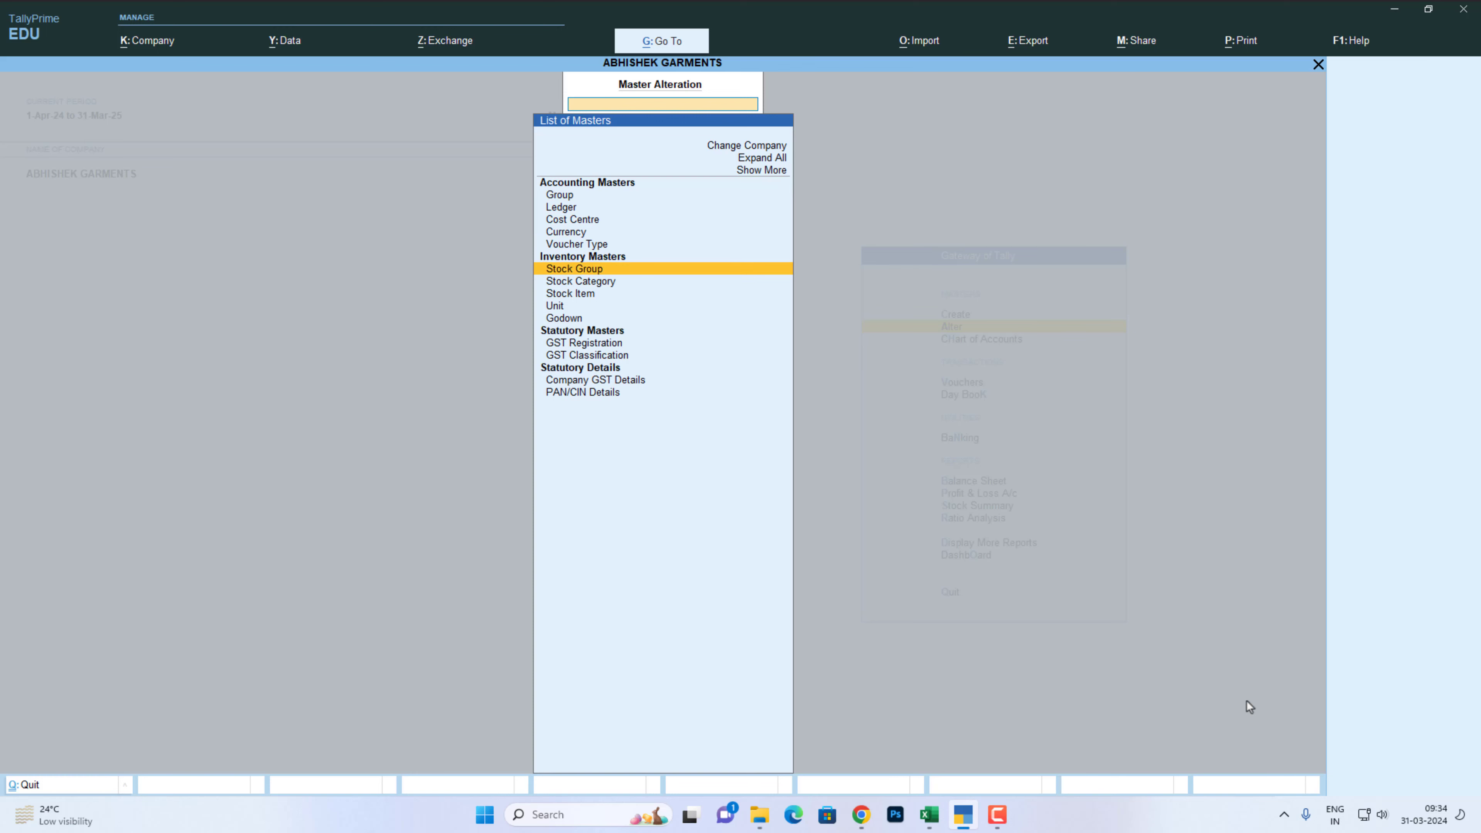
key("Return")
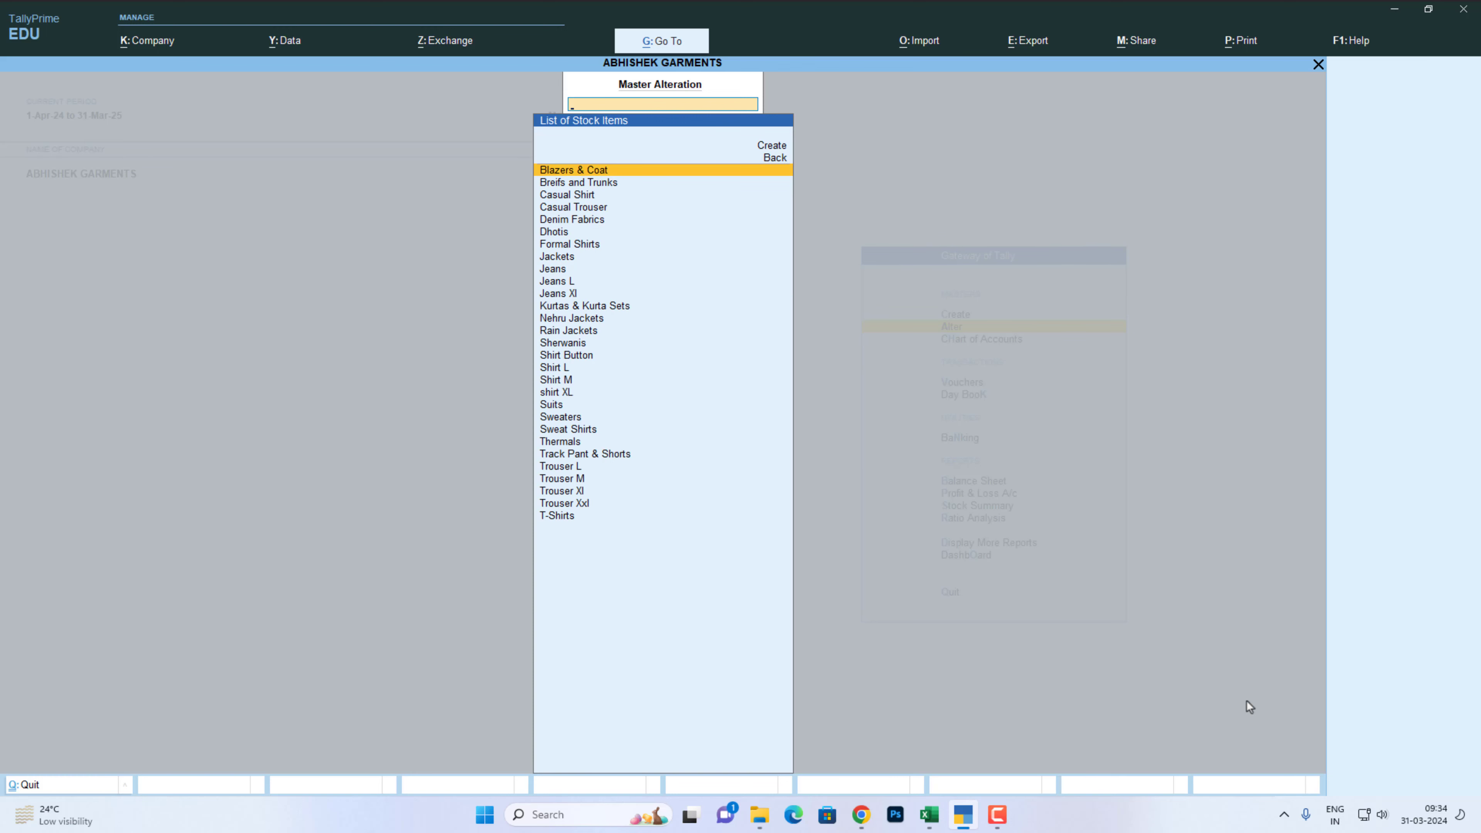
key("Escape")
key("Escape")
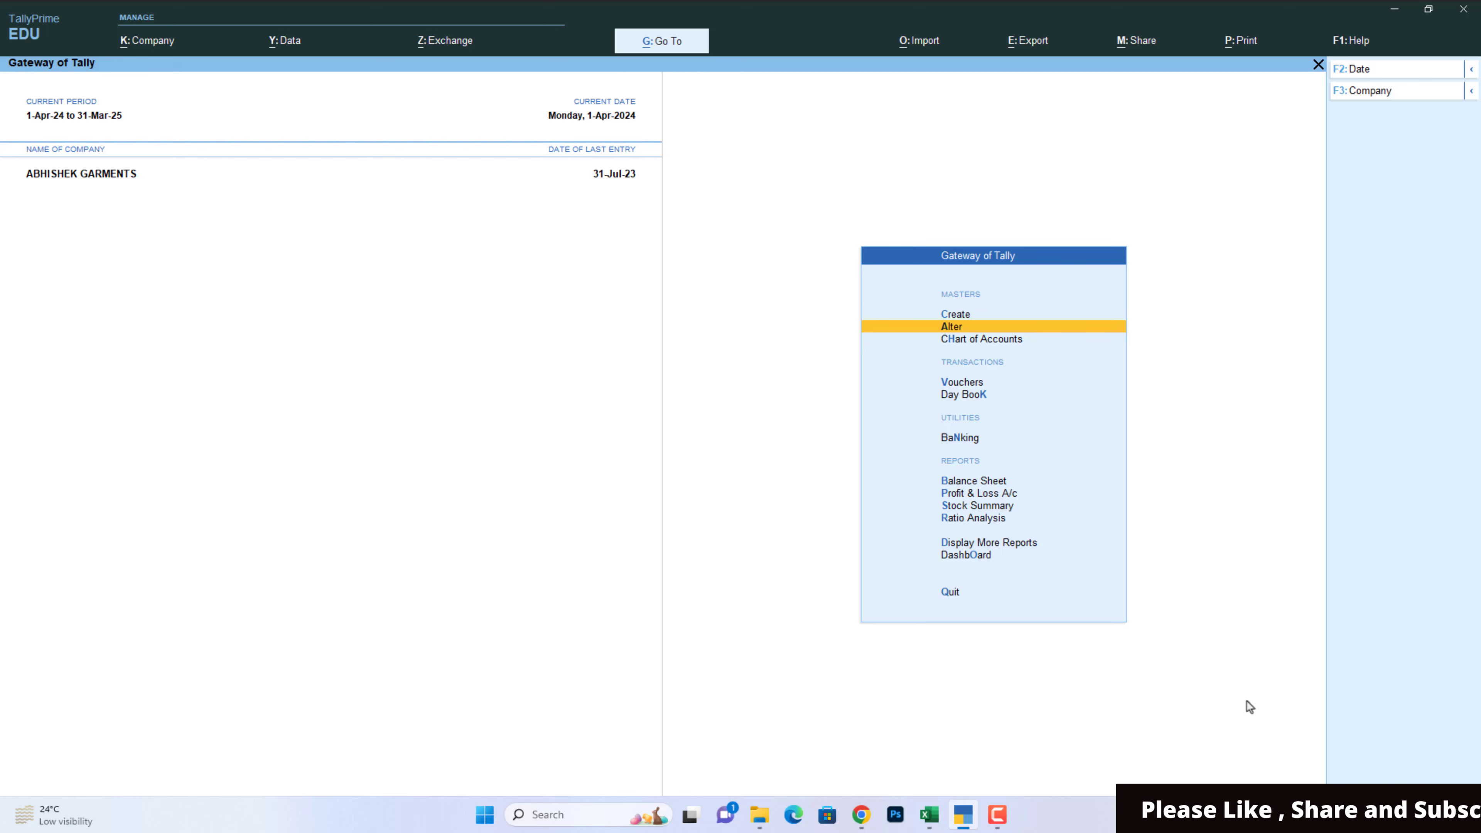
Step: Set the current period to 1-4-2023 to 31-3-2024
key("alt+F2")
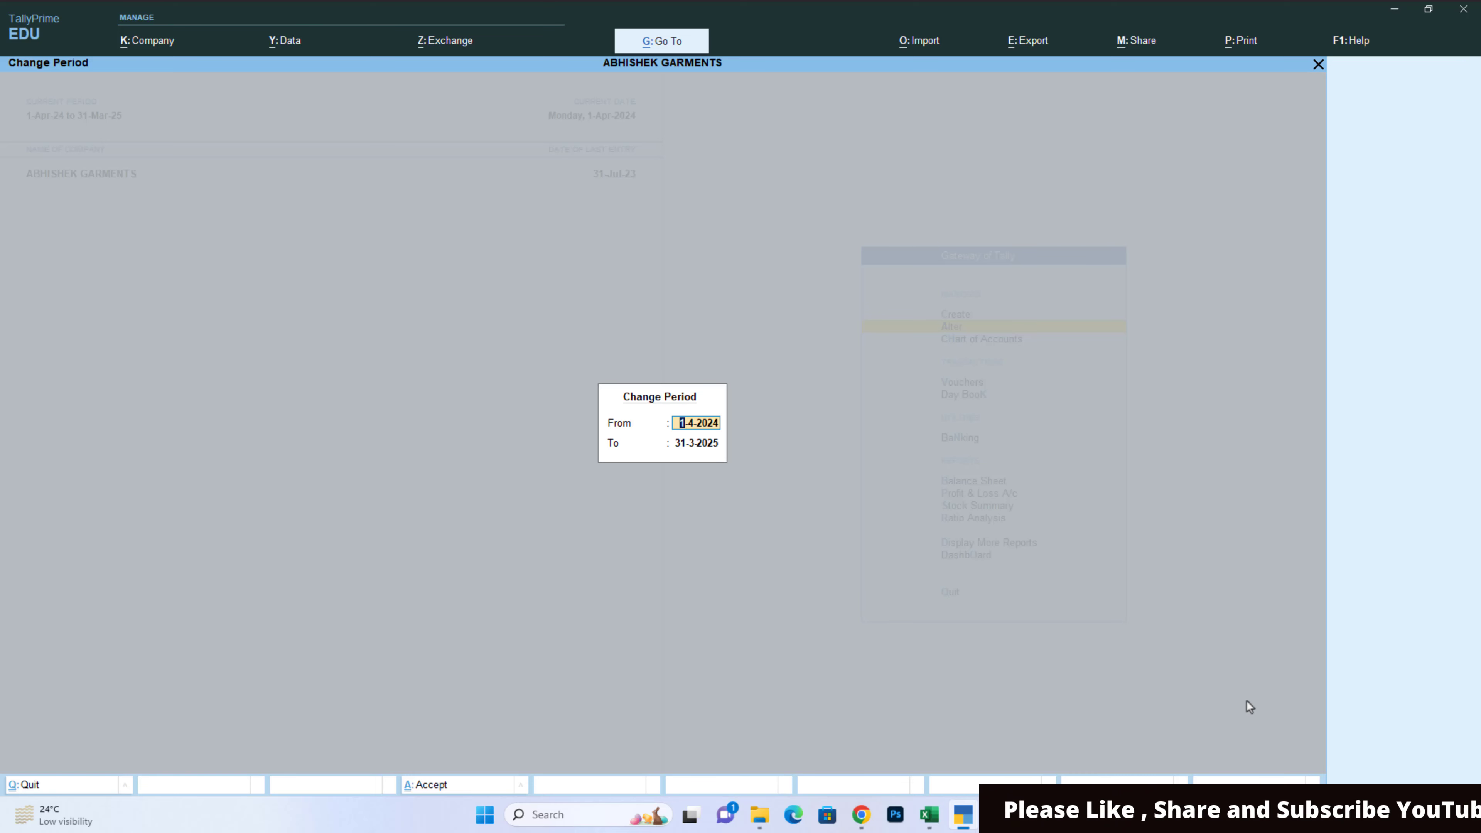
type("1.4.")
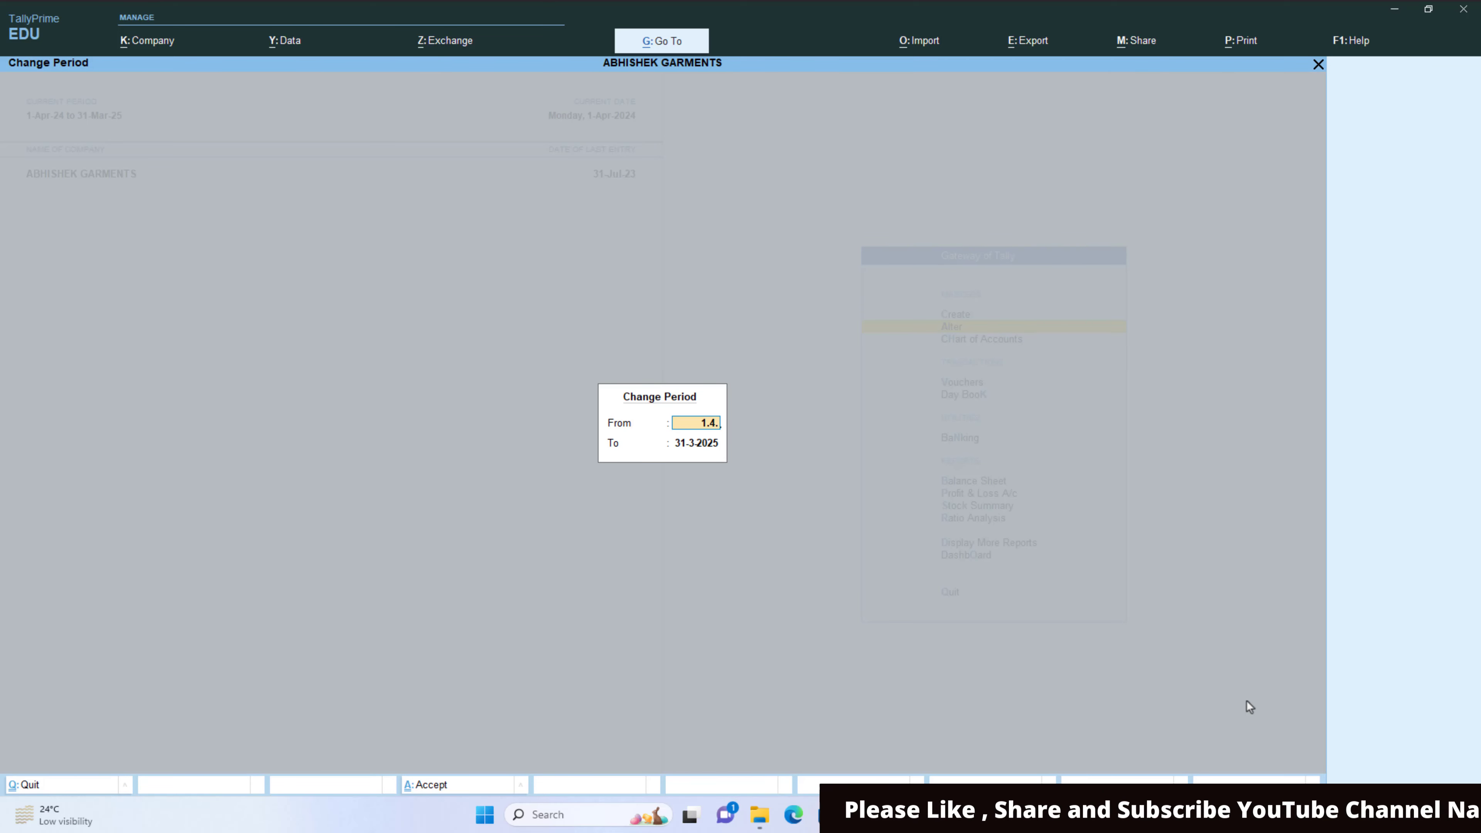
type("2023")
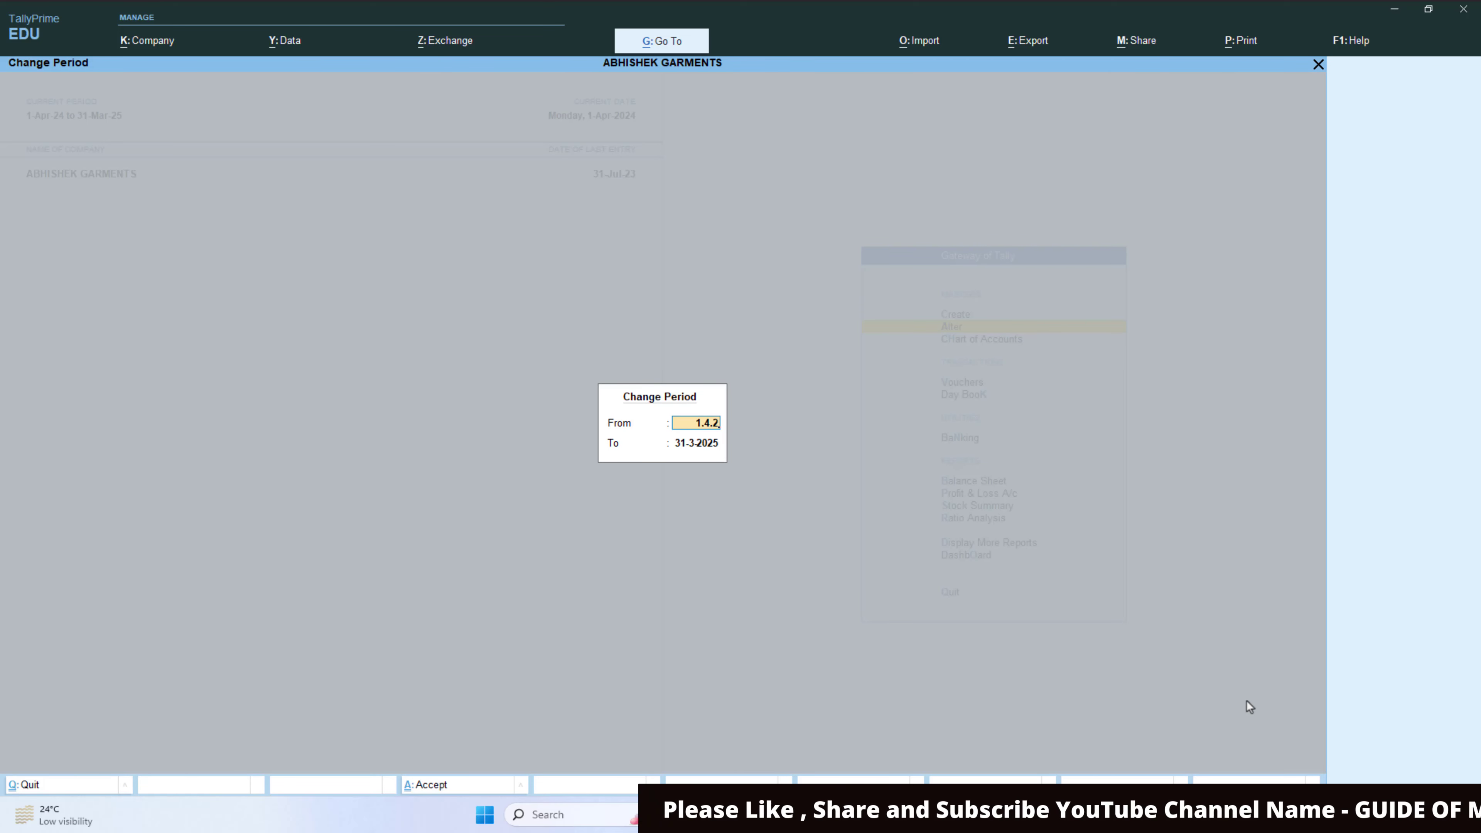
key("Return")
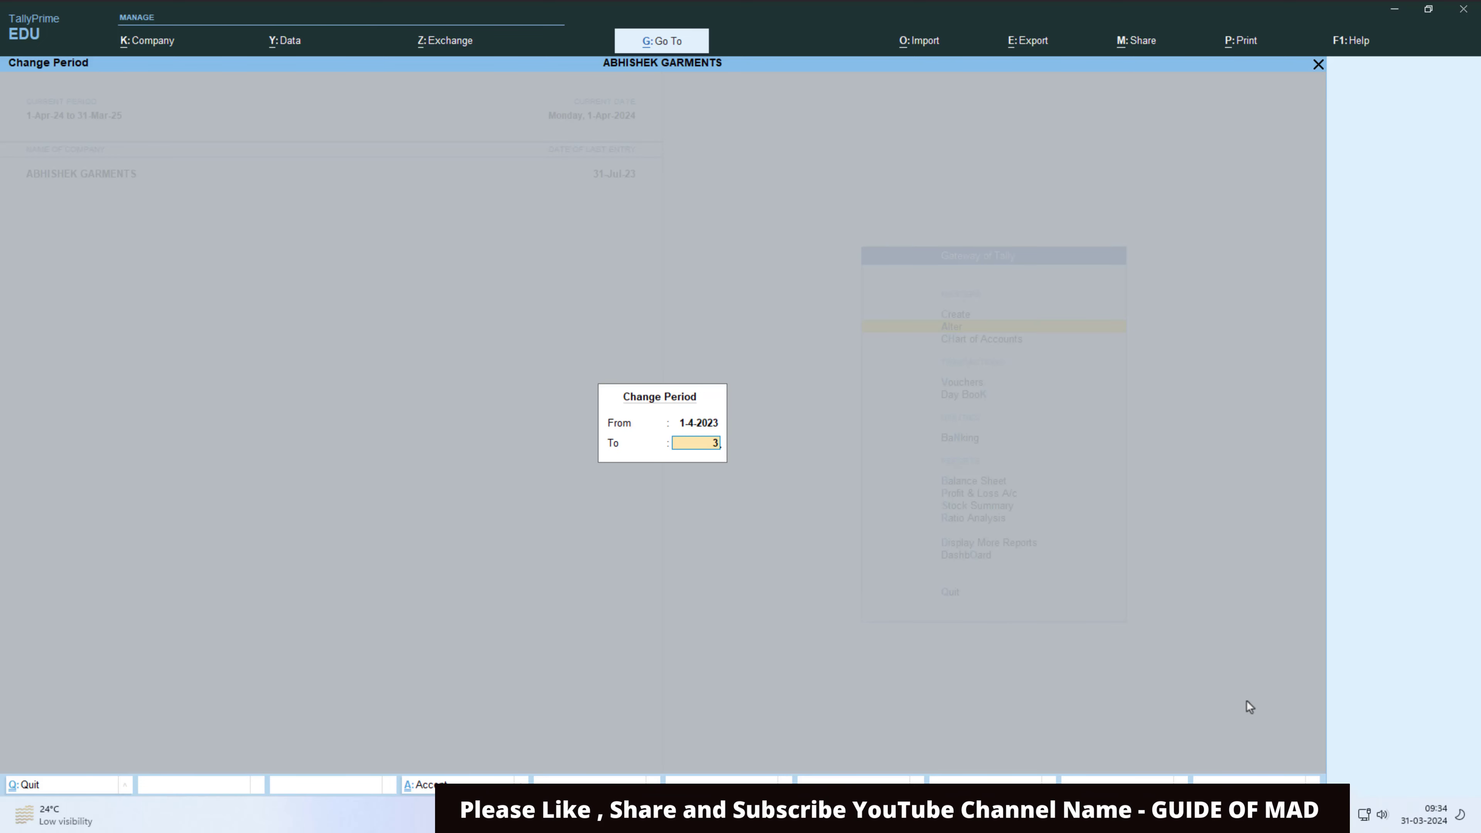
key("Return")
Step: Start a new Sales voucher and set its date to 1-Jul-23
key("Down")
key("Down")
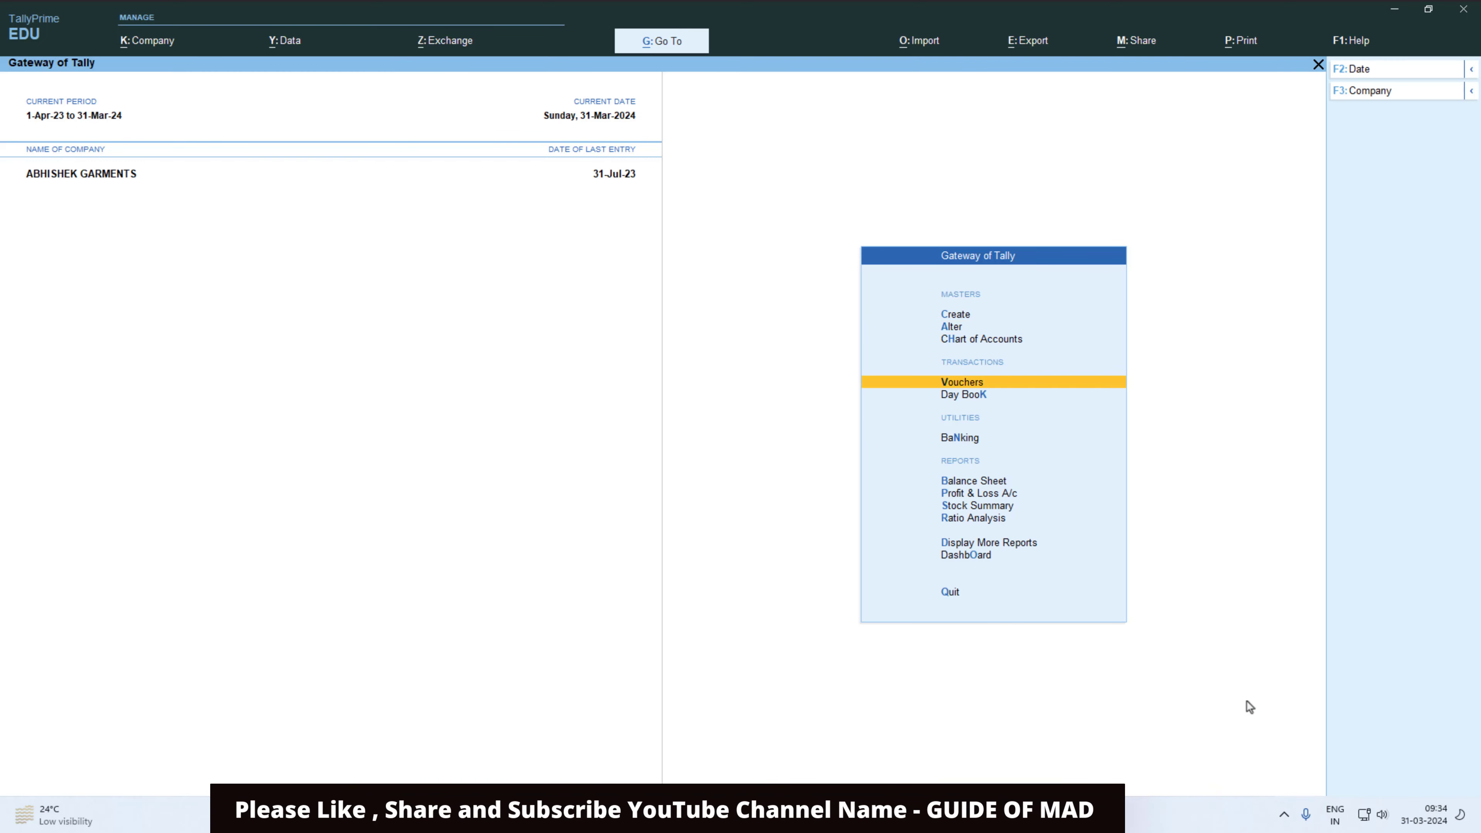
key("Return")
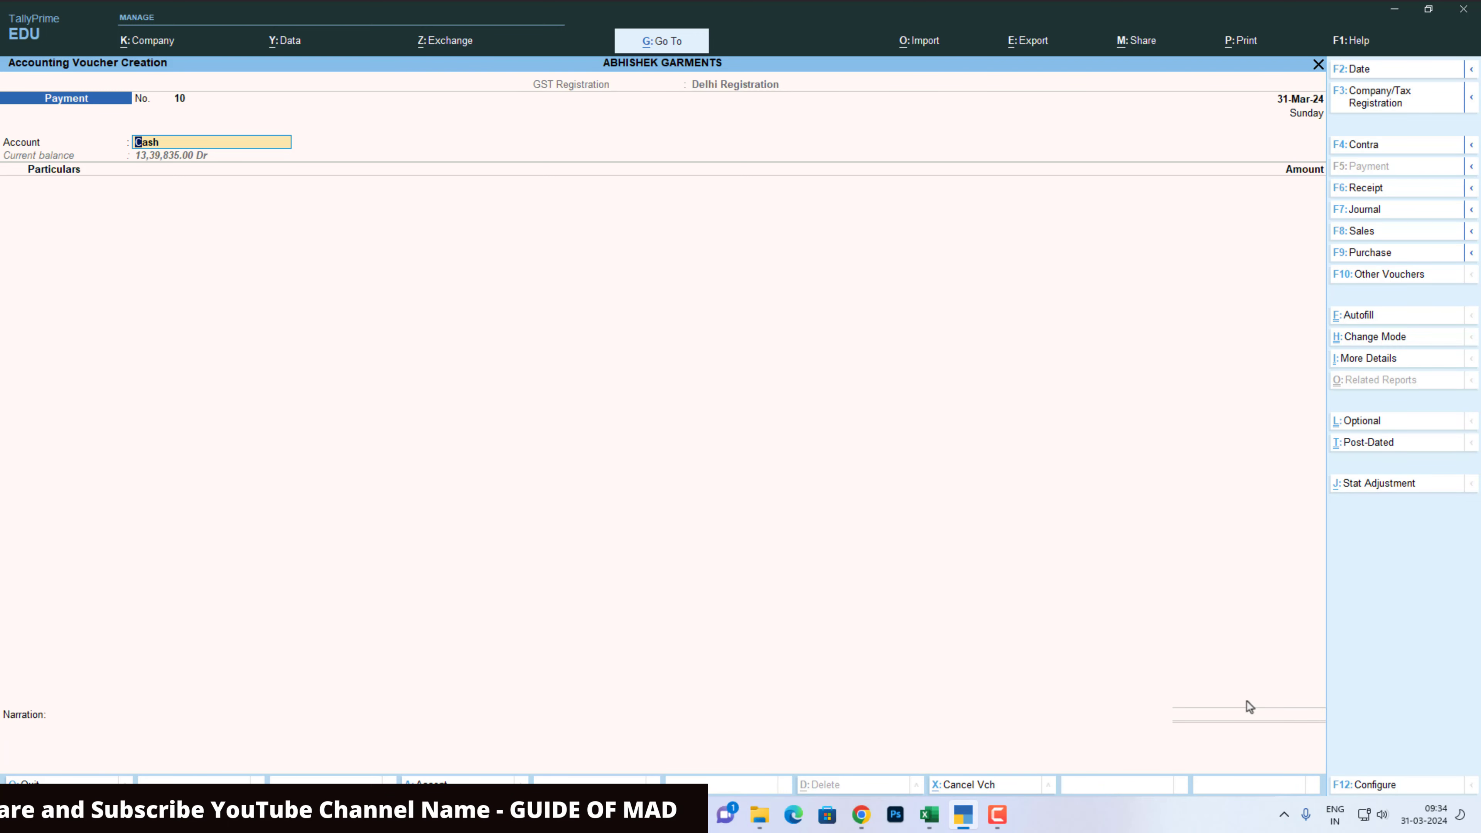
left_click(1356, 232)
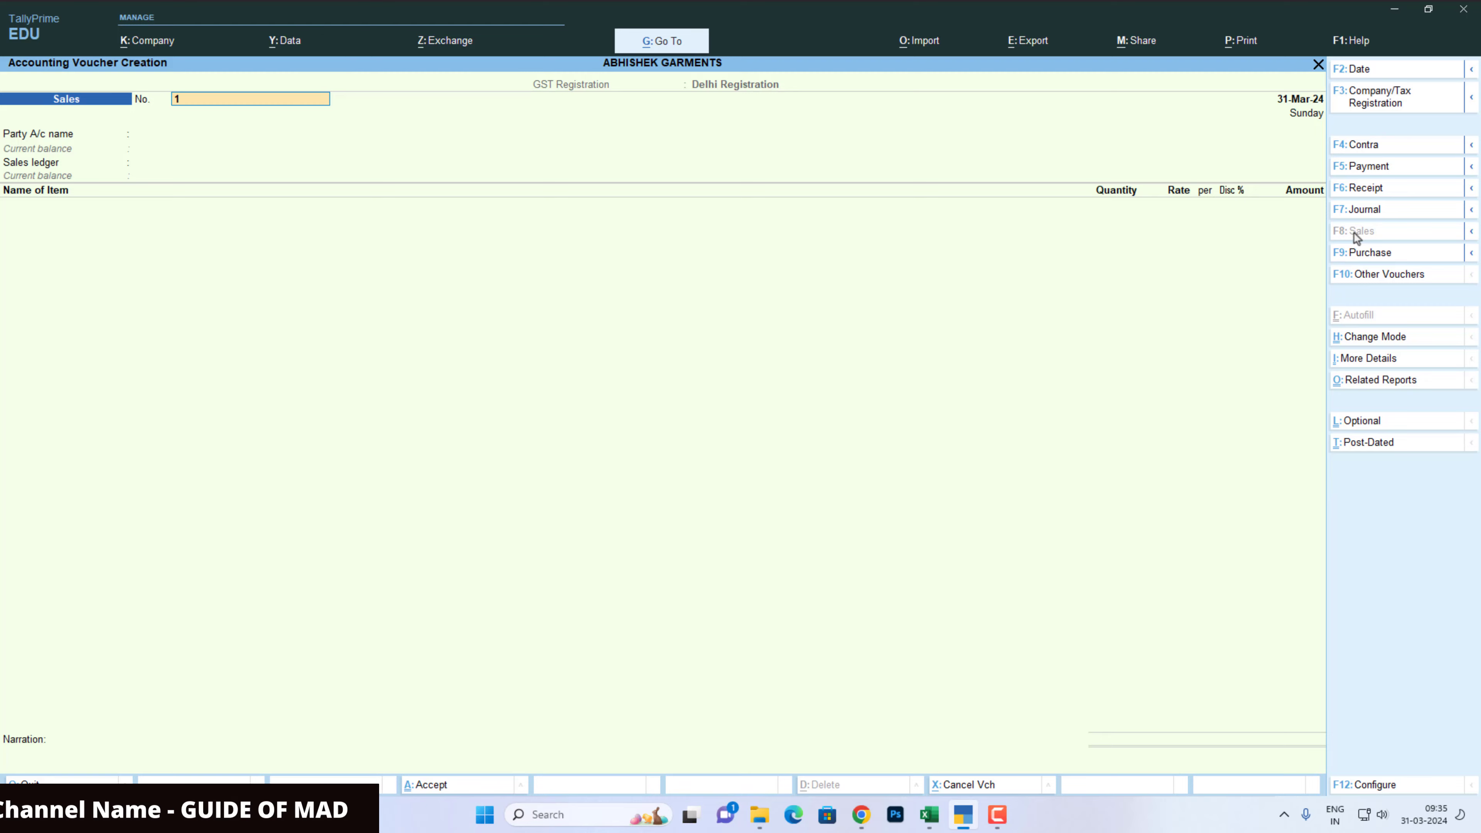
key("F2")
type("1.7")
key("Return")
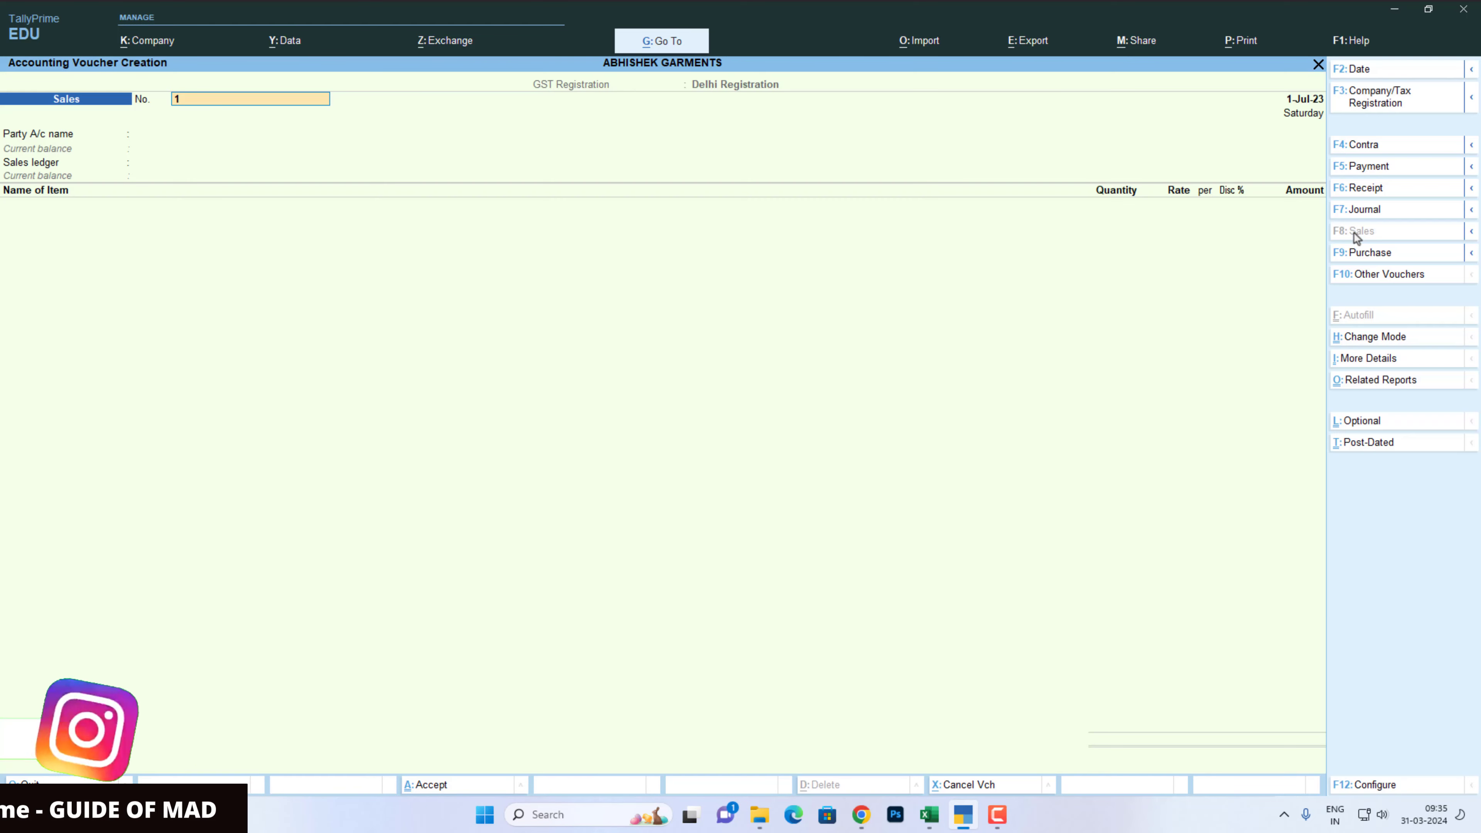
Step: Start a new party ledger from the sales voucher's party account and name it Mukta Traders
key("Return")
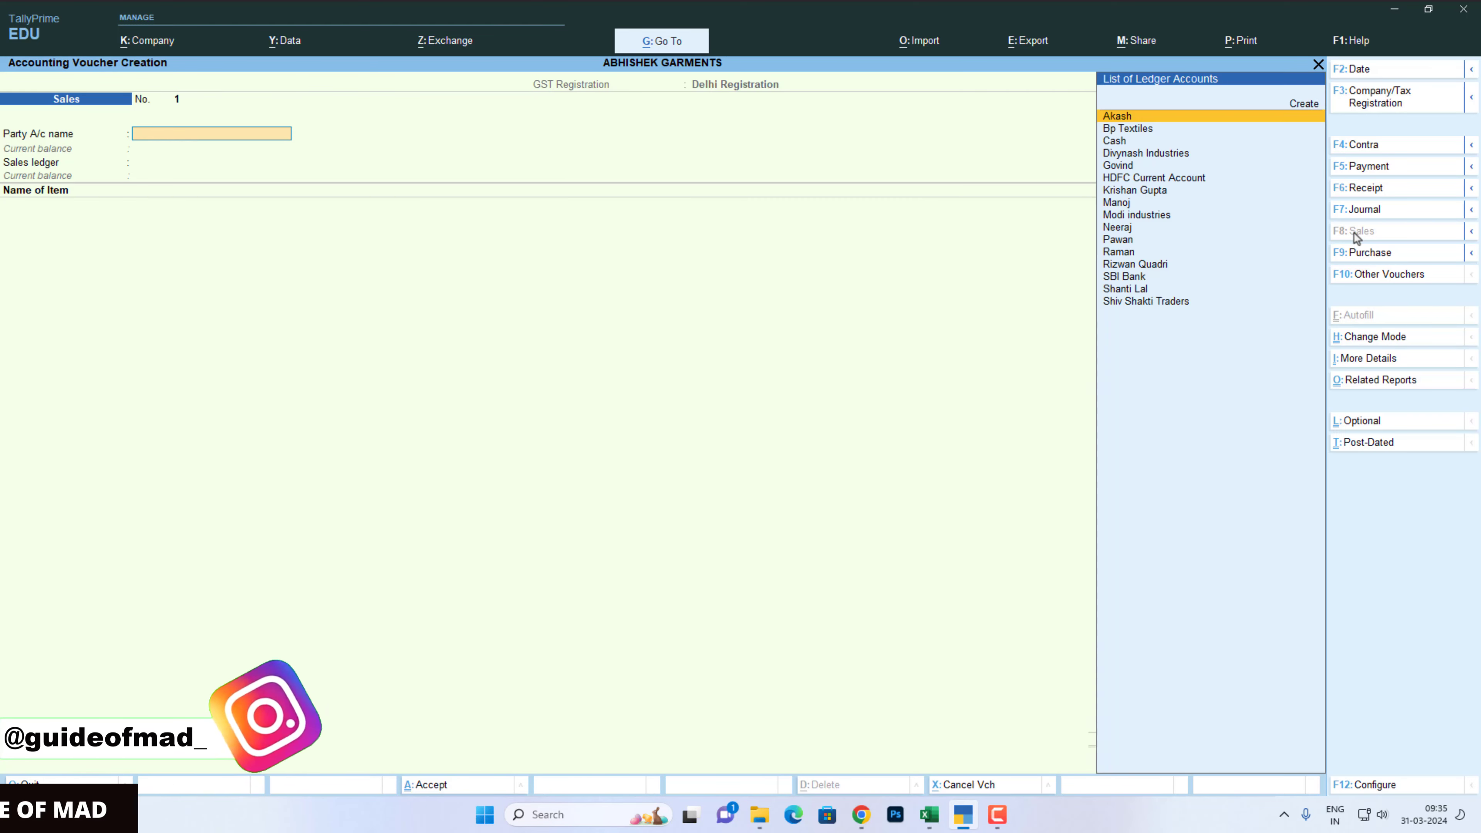
key("alt+c")
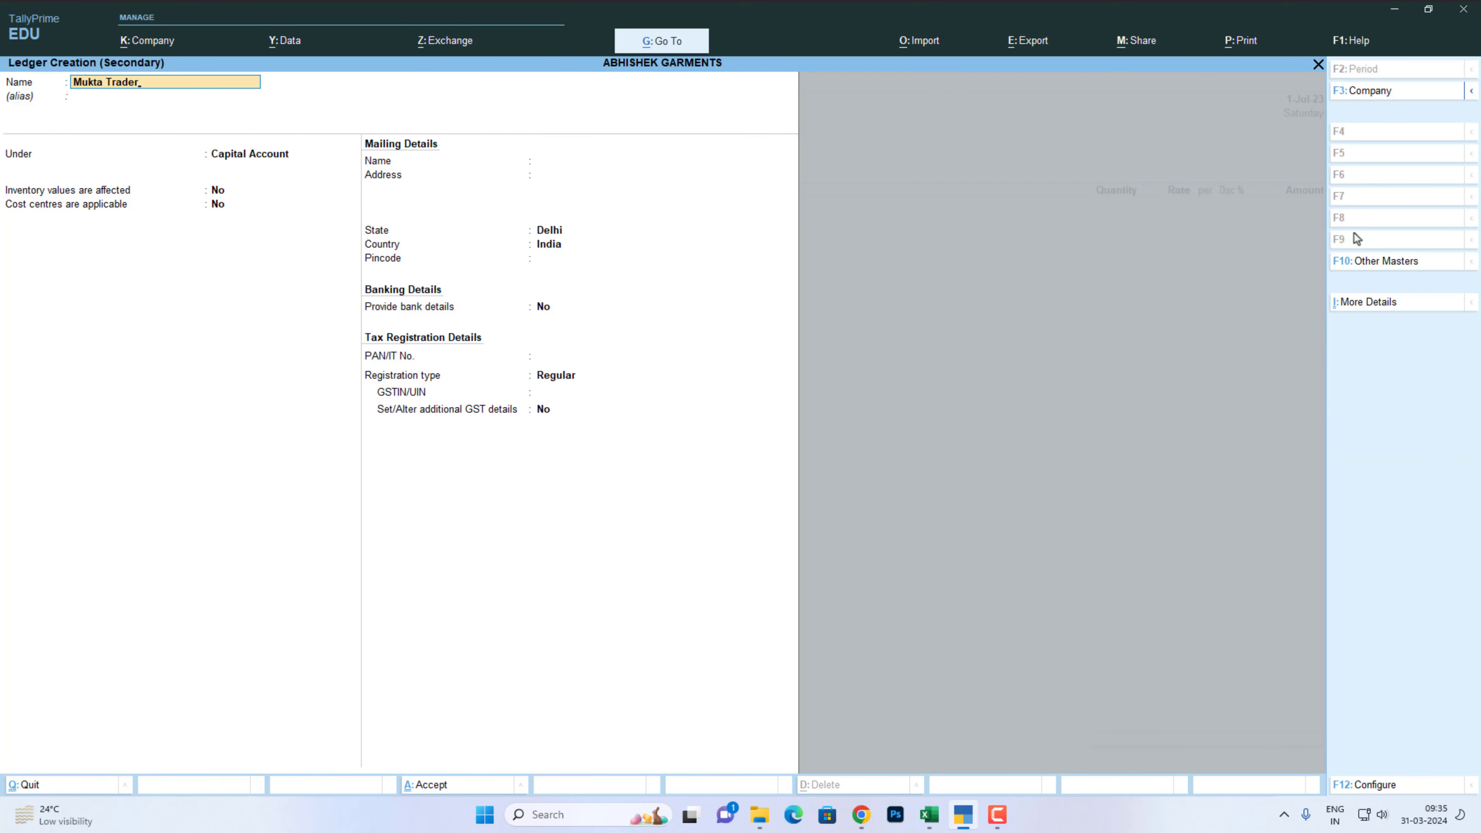
type("s")
key("Return")
key("Return")
Step: Place the Mukta Traders ledger under Sundry Debtors, keep its remaining default details and save it
key("BackSpace")
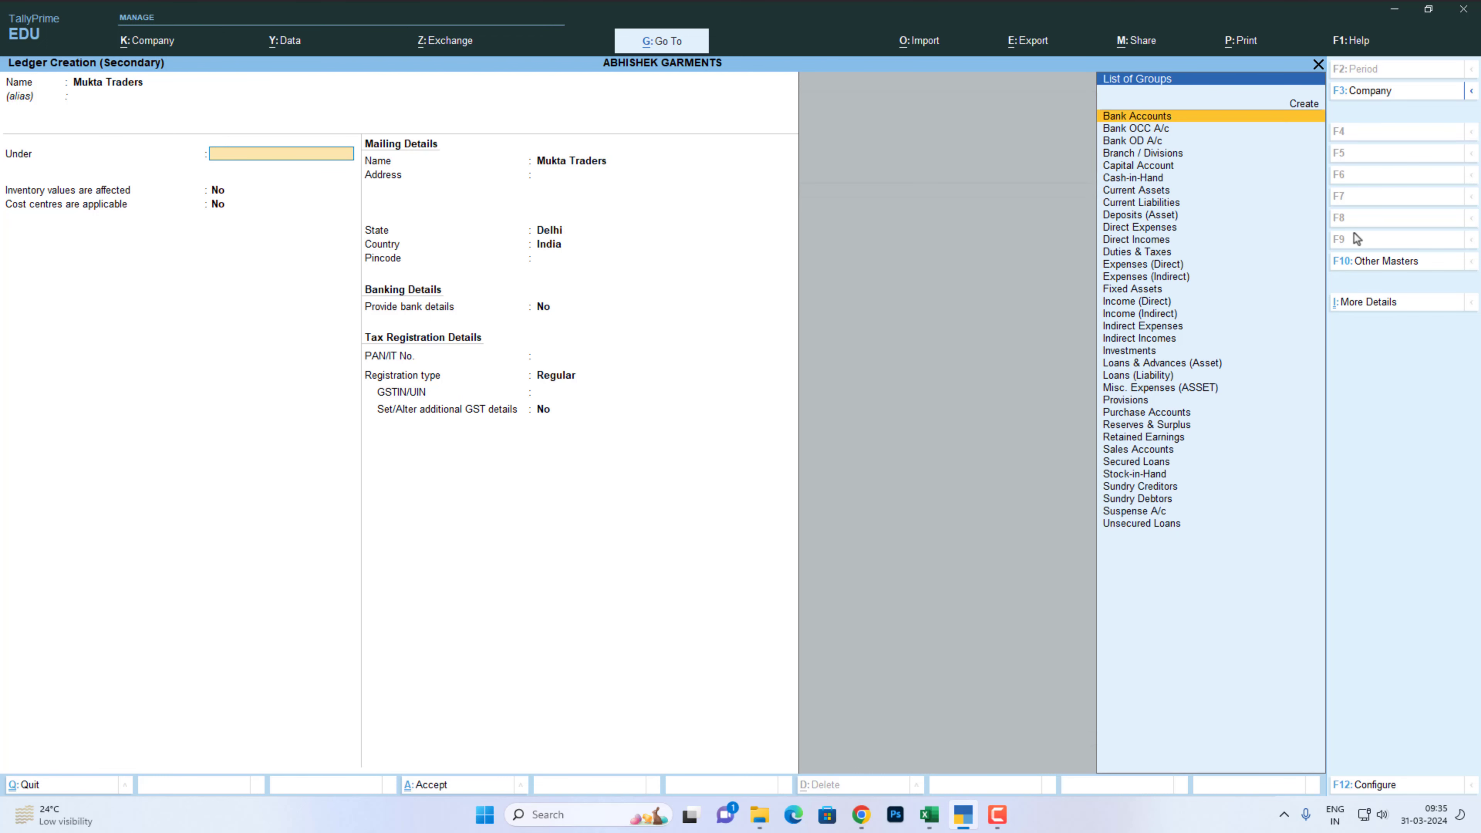
type("S")
key("Down")
key("Down")
key("Down")
key("Down")
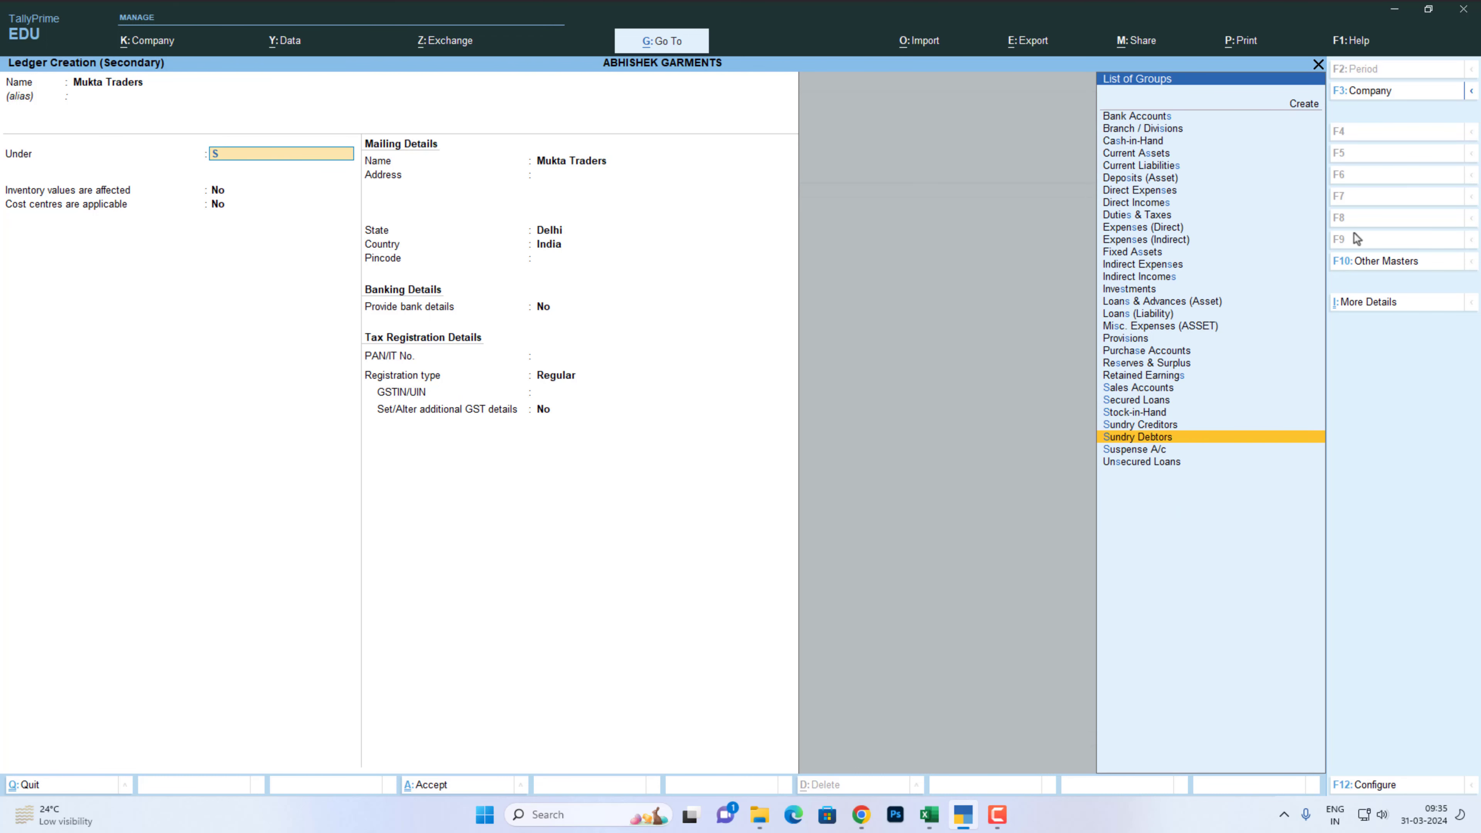
key("Return")
key("Return")
key("Return")
key("Return")
key("Return")
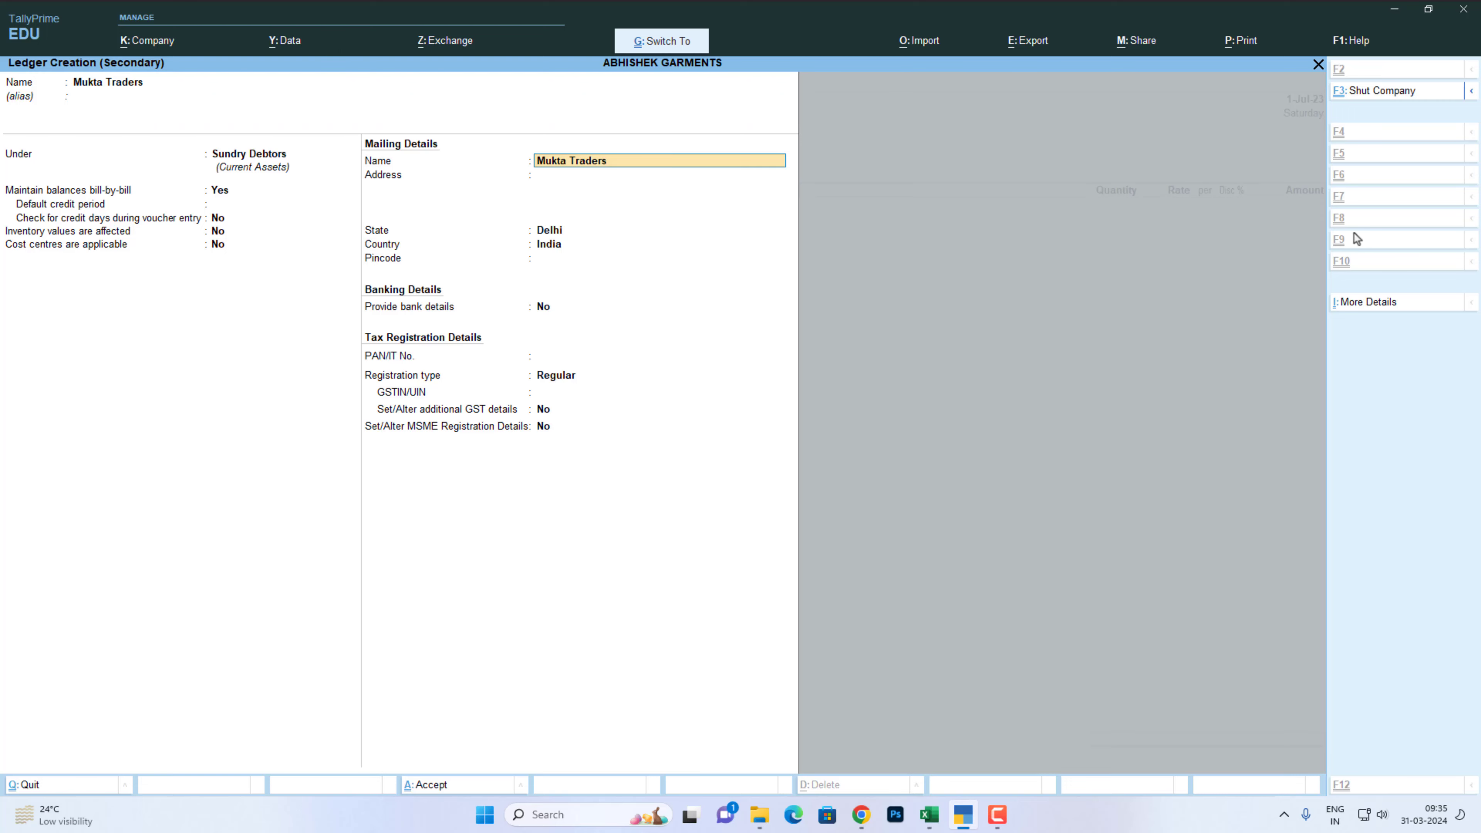
key("ctrl+a")
Step: Accept the party details for Mukta Traders and choose Sales as the sales ledger
key("ctrl+a")
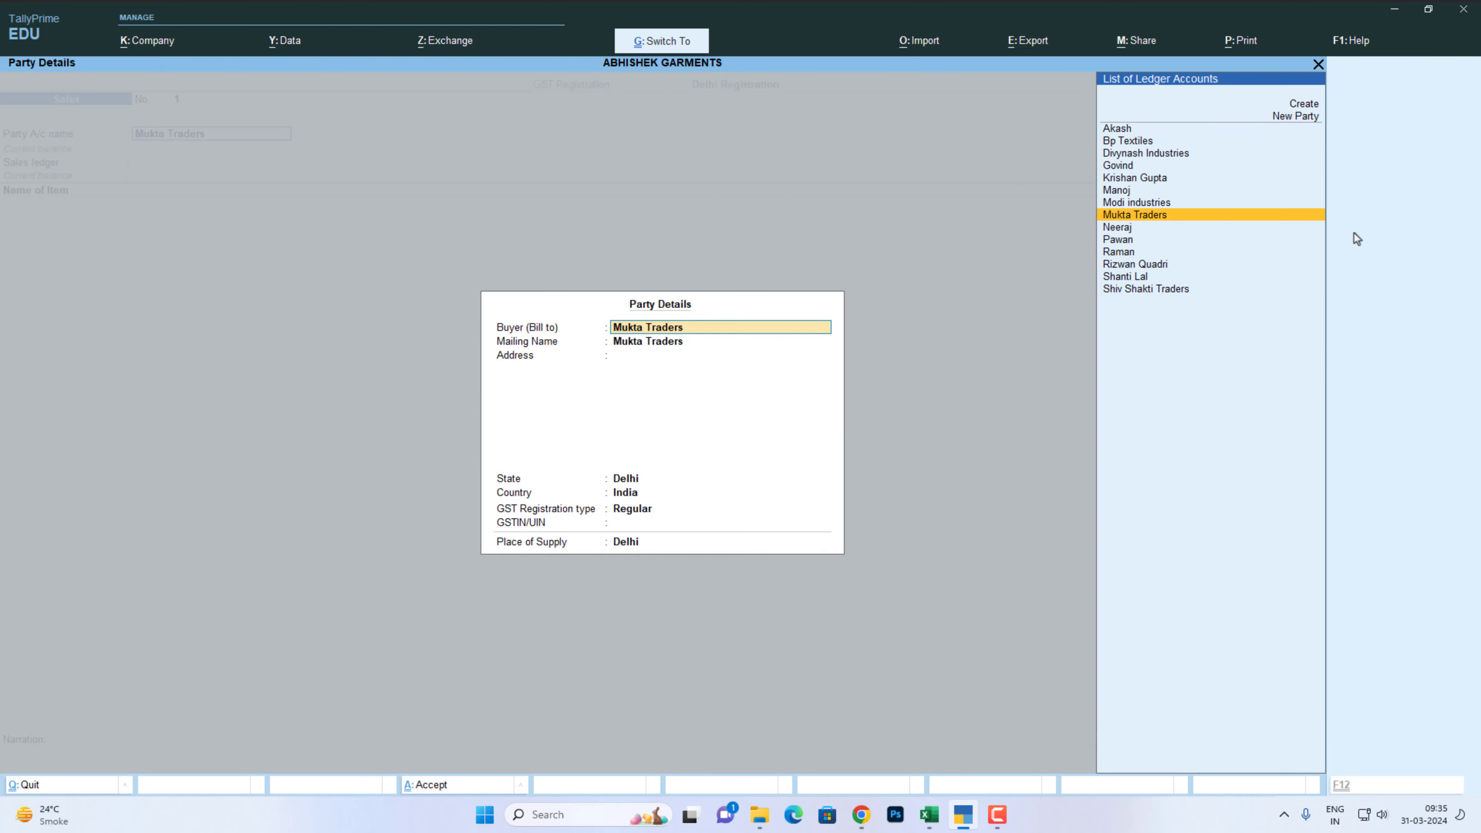
key("ctrl+a")
key("Return")
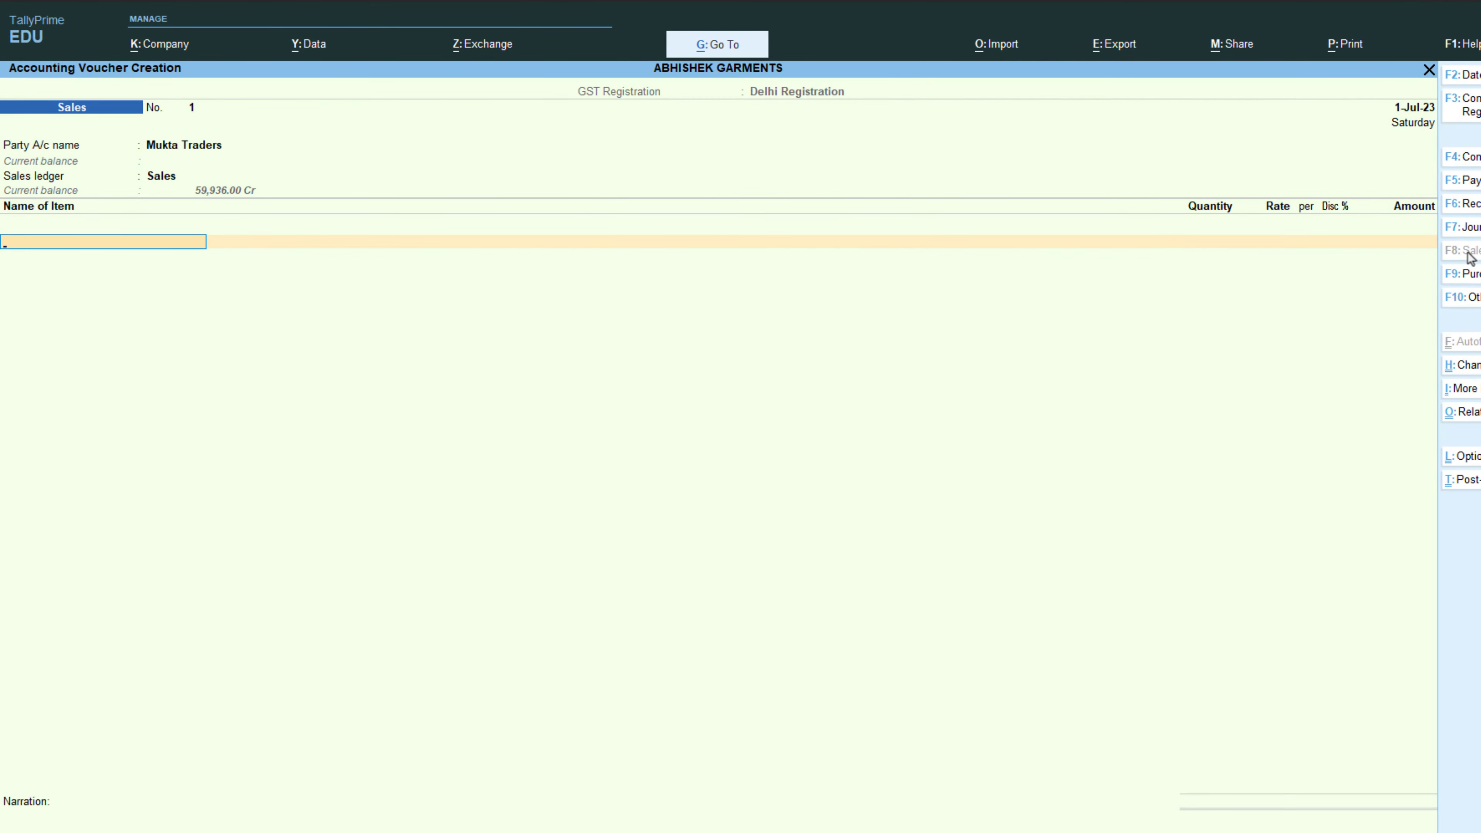
Step: Add the stock item Shirt M to the sales voucher with 5 pcs at 1,500.00 each from Main Location
type("S")
key("Down")
key("Down")
key("Down")
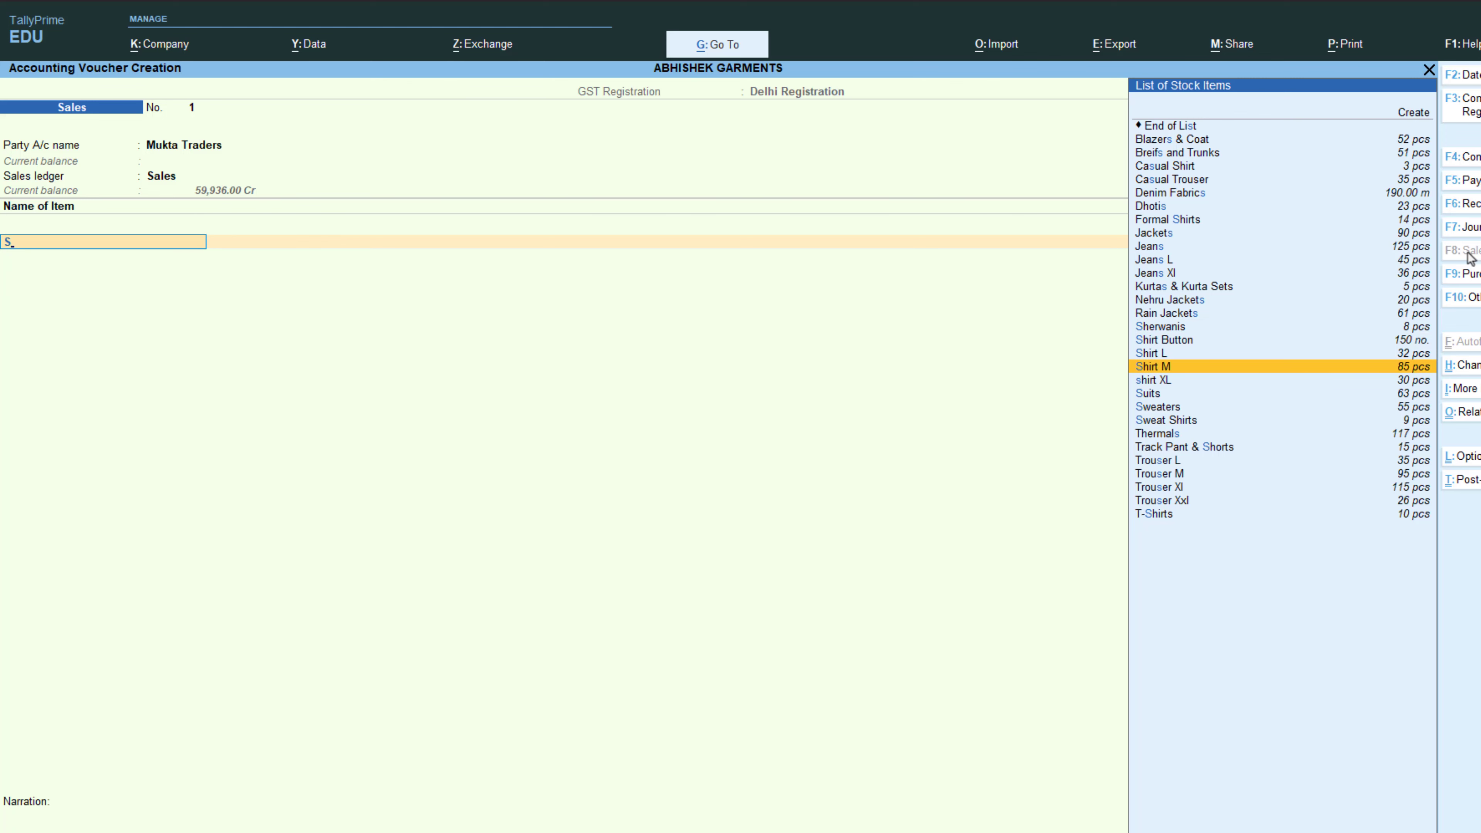
key("Return")
key("Return")
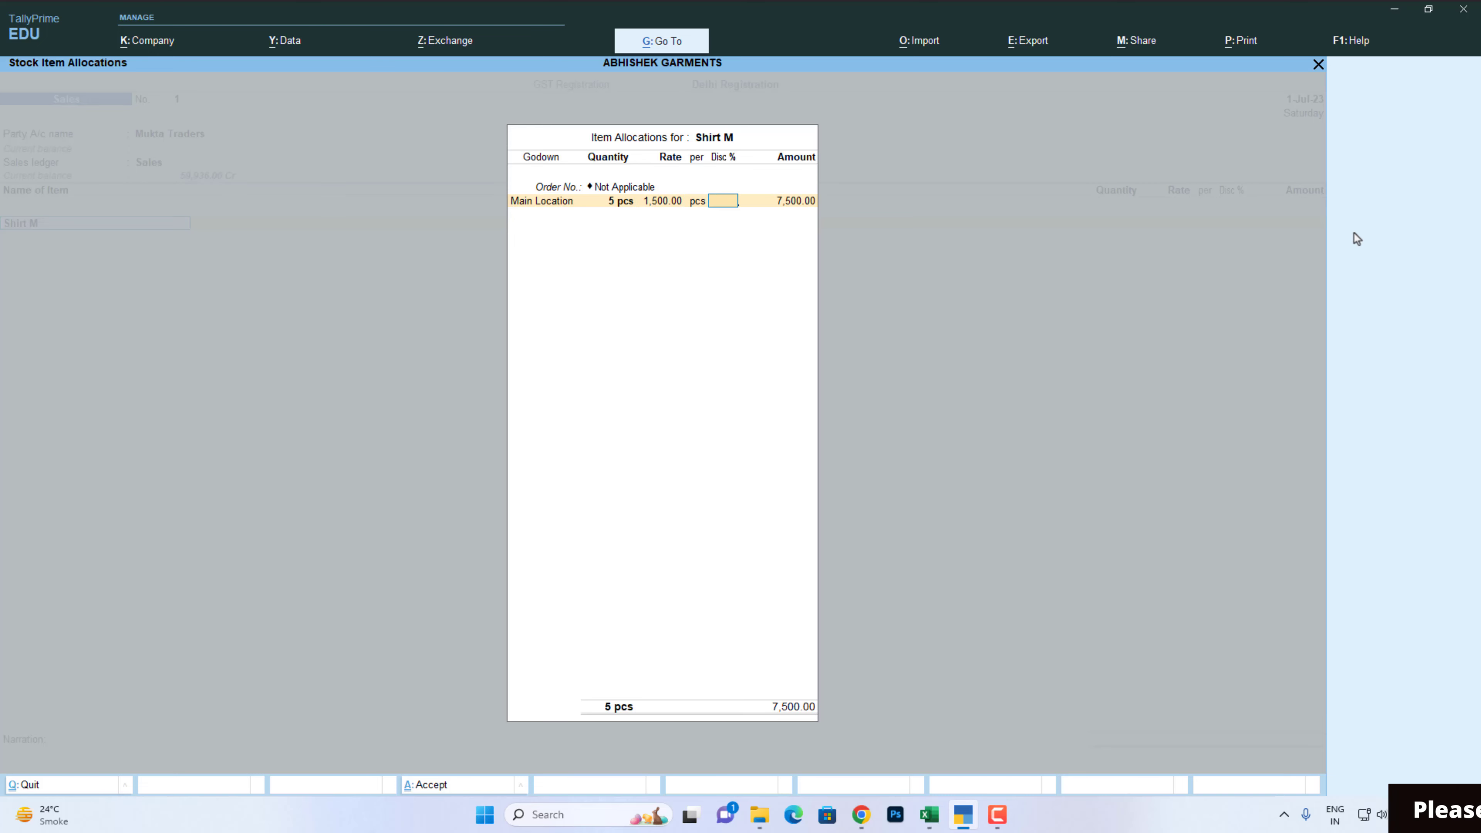
key("Return")
key("Return")
key("Return")
key("Return")
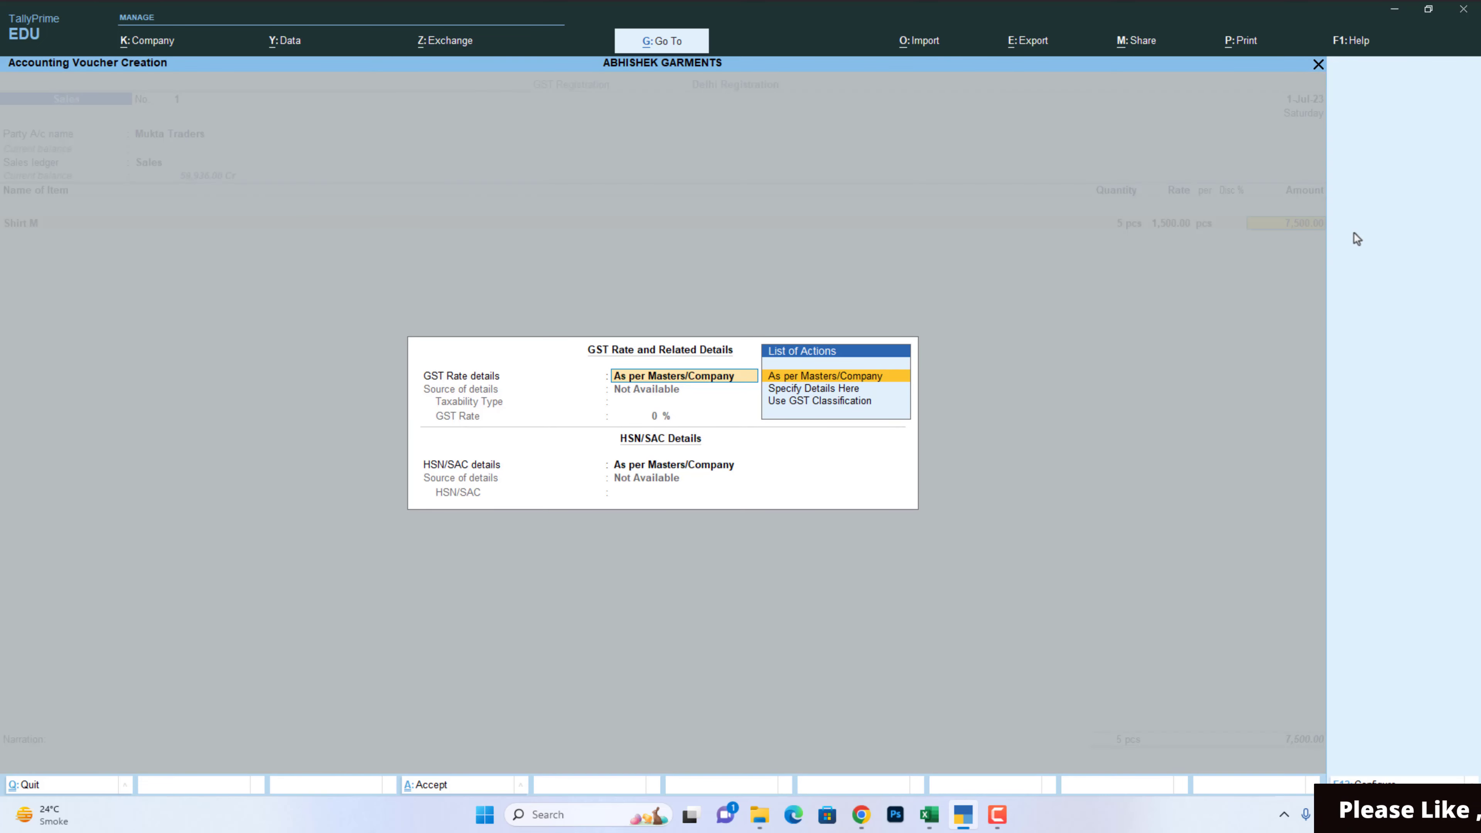
Step: Specify the GST rate details for Shirt M directly in the voucher as Taxable at 5%
key("Return")
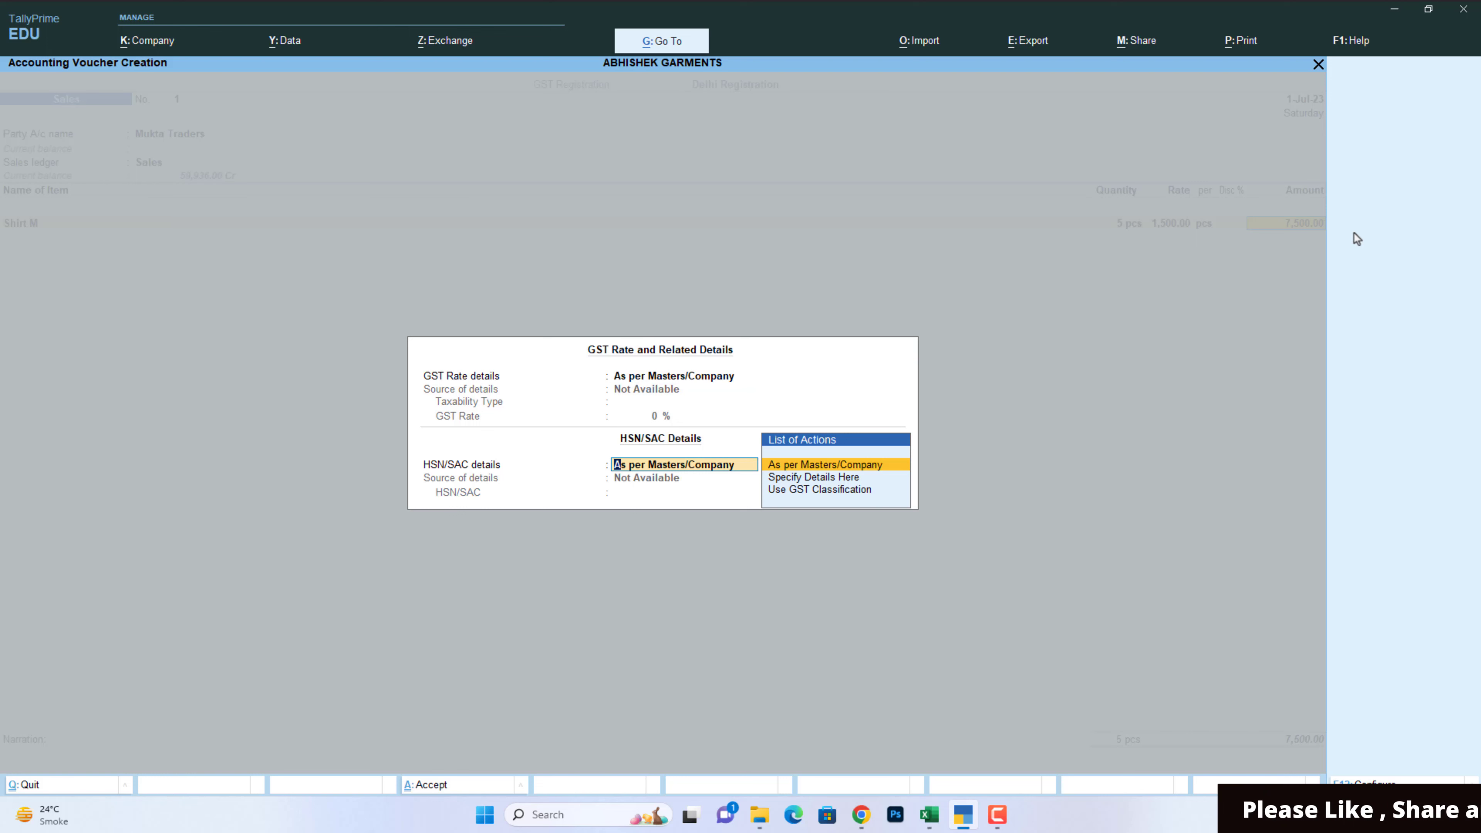
key("BackSpace")
key("Down")
key("Return")
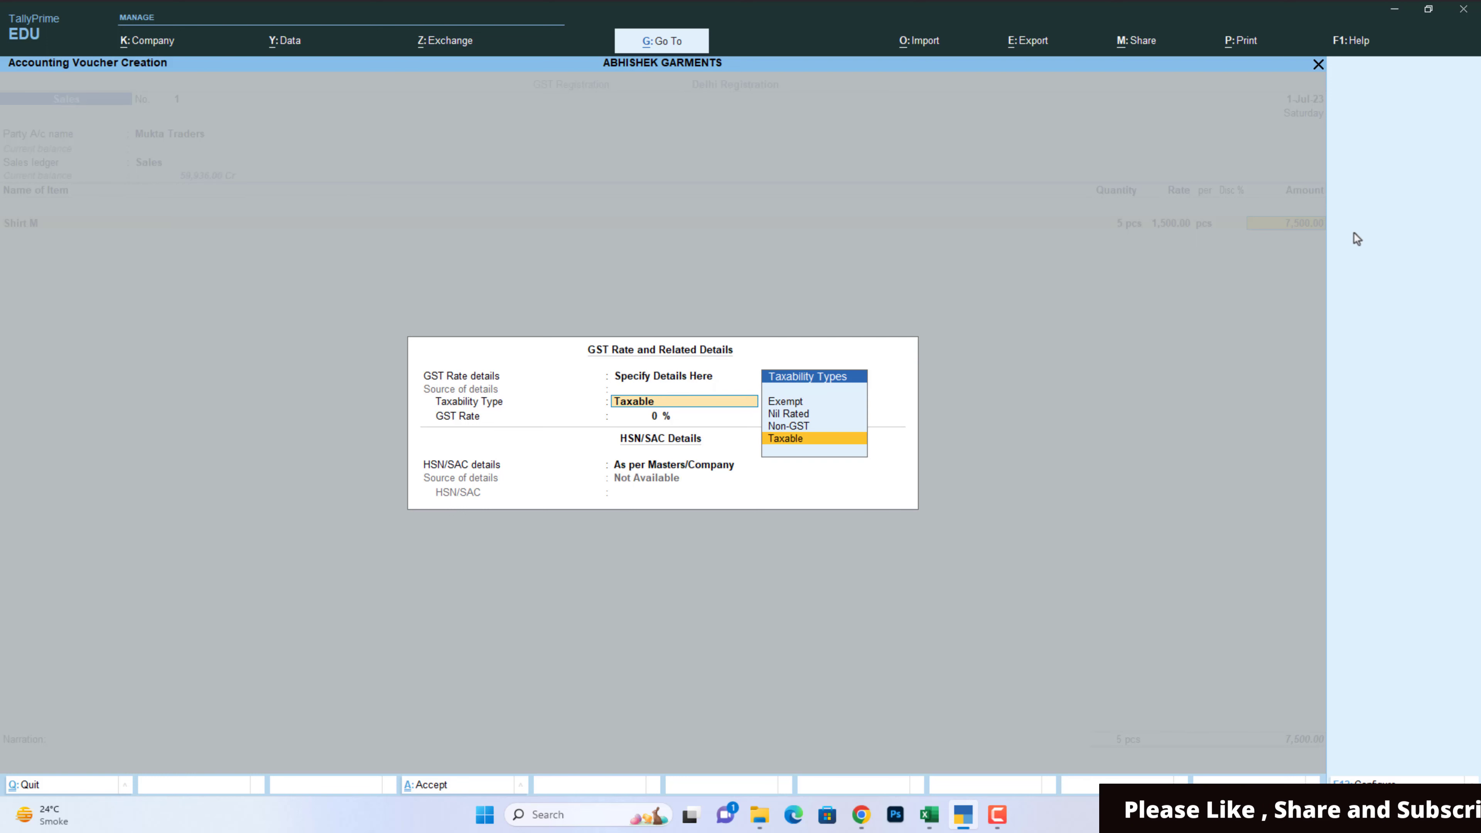
key("Return")
type("5")
key("Return")
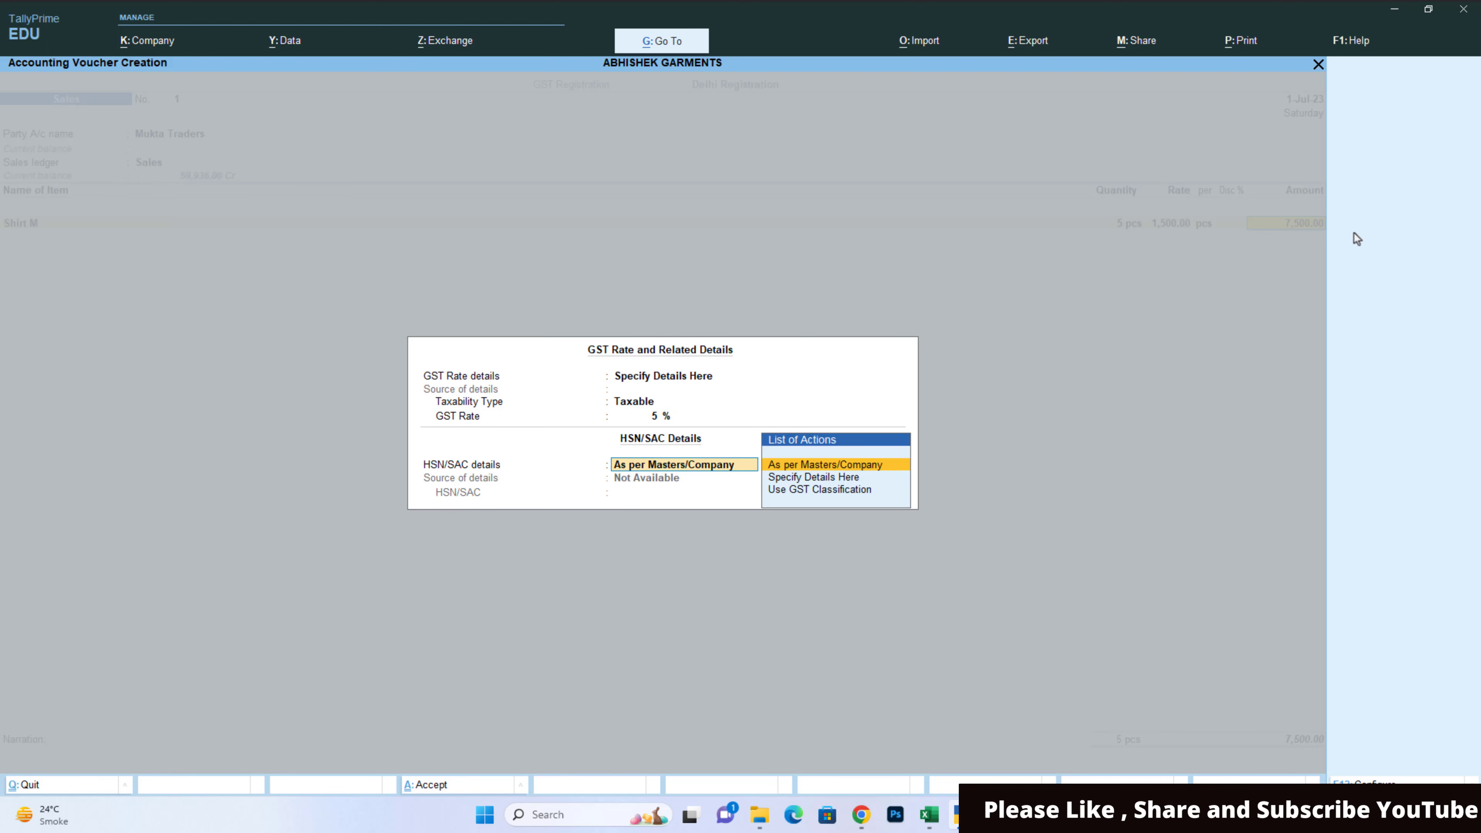
Step: Complete the HSN/SAC details for Shirt M and add the CGST and SGST ledgers at 187.50 each
key("Down")
key("Return")
key("Return")
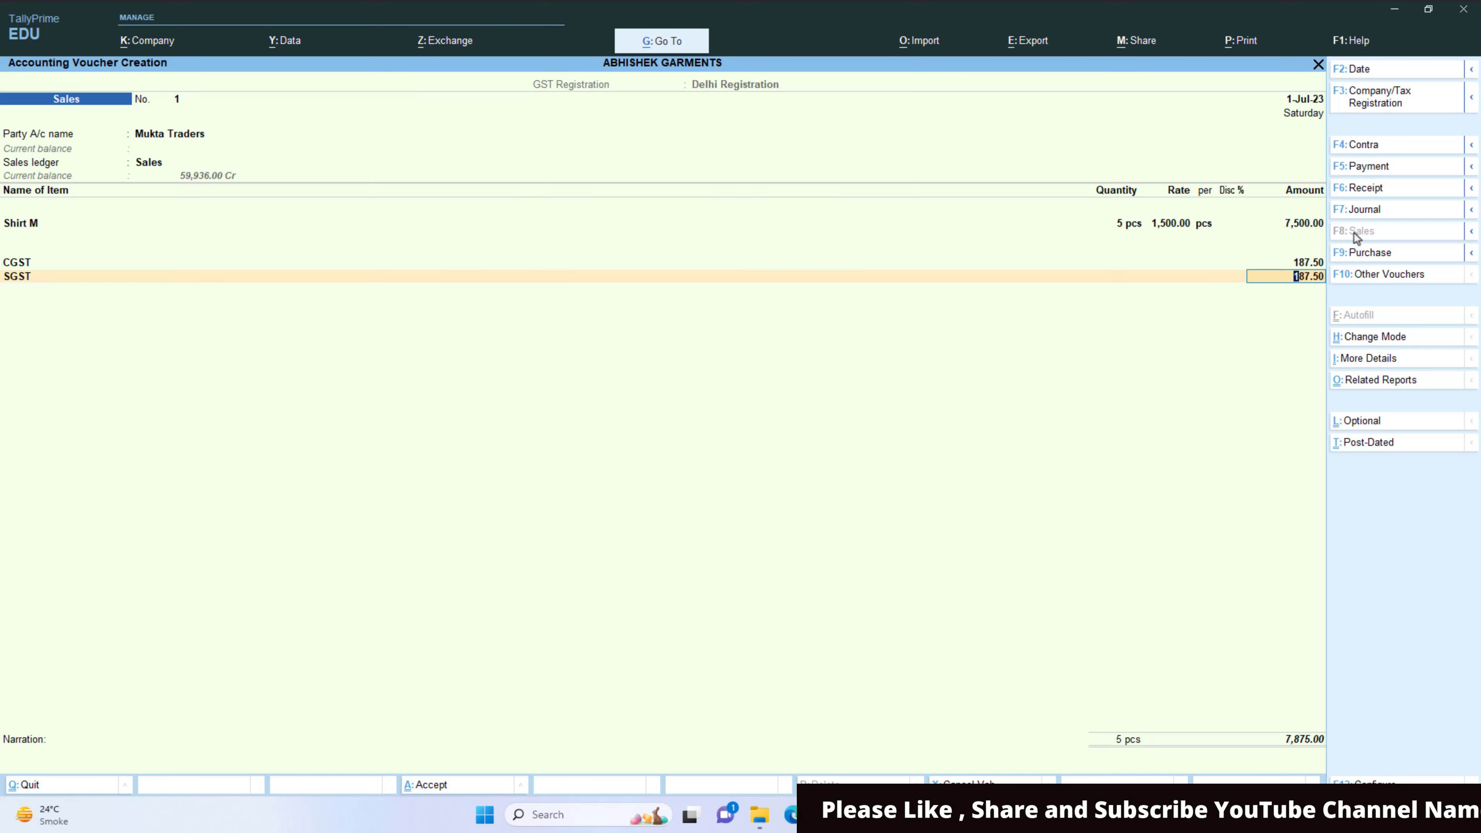
key("Return")
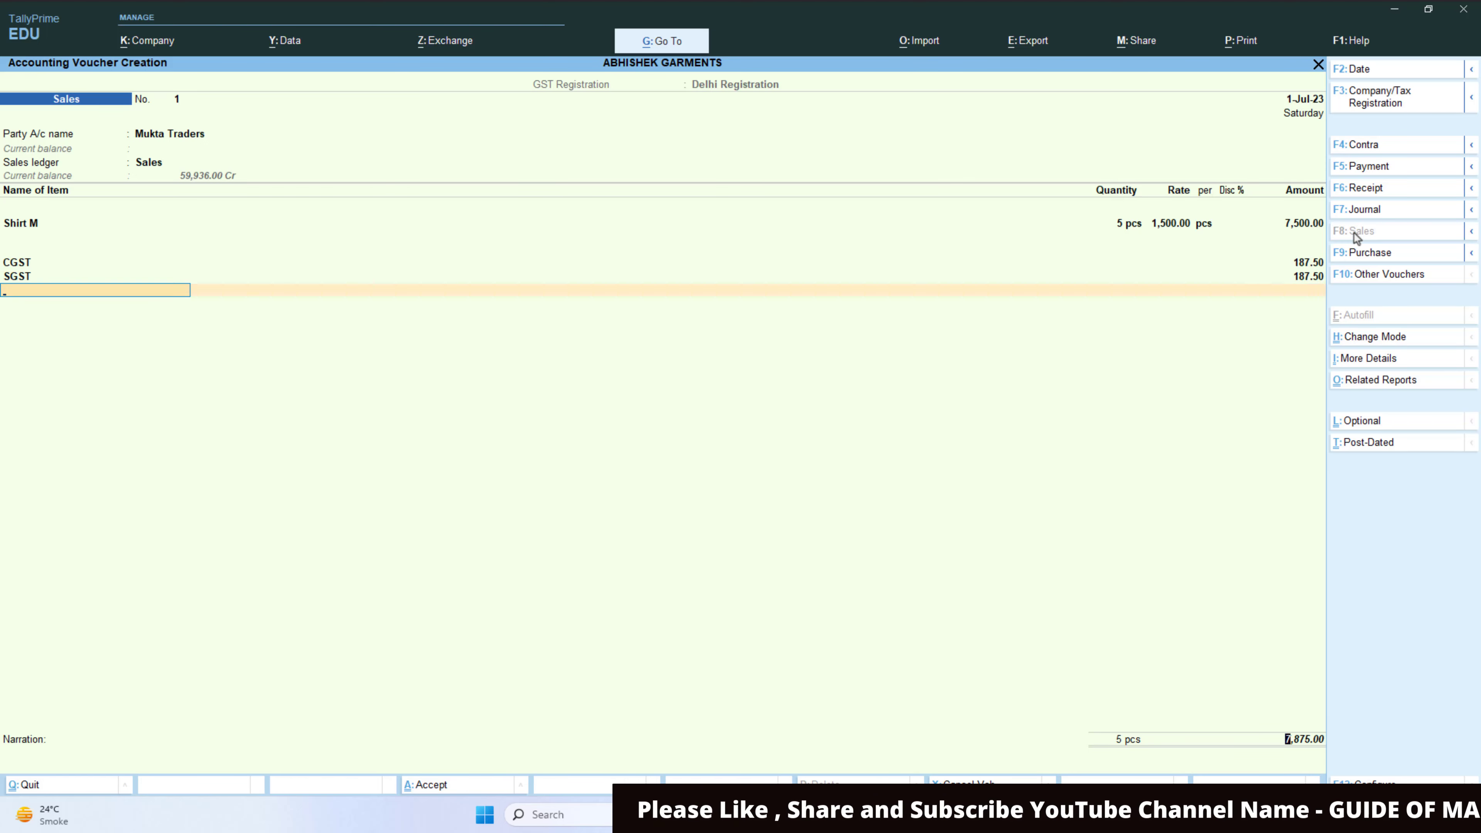
Step: Save the Mukta Traders sales voucher without a narration, accepting the modified tax details with conflicts
key("Return")
key("Return")
key("Return")
key("Return")
key("Return")
key("Return")
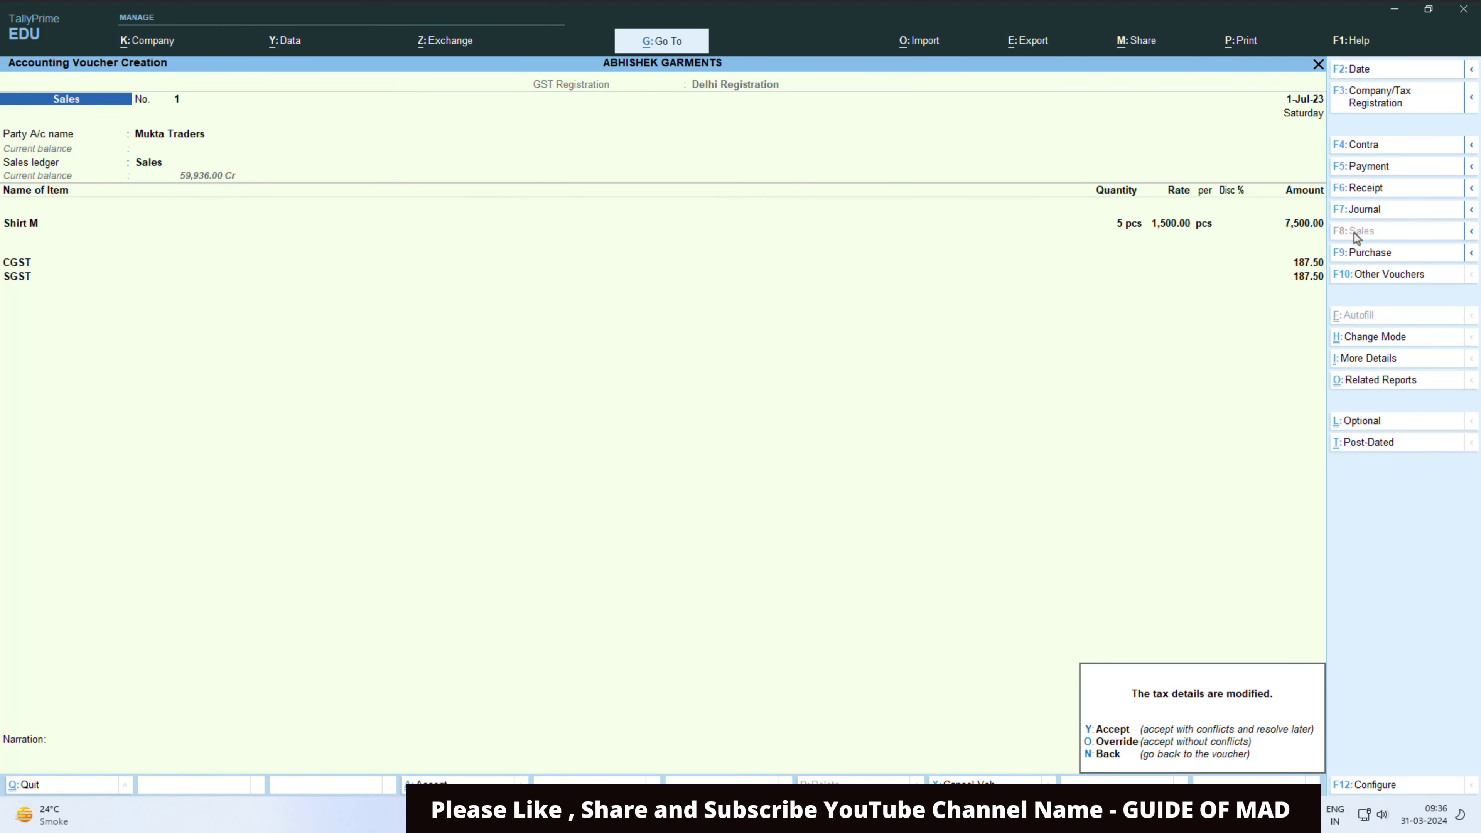
key("y")
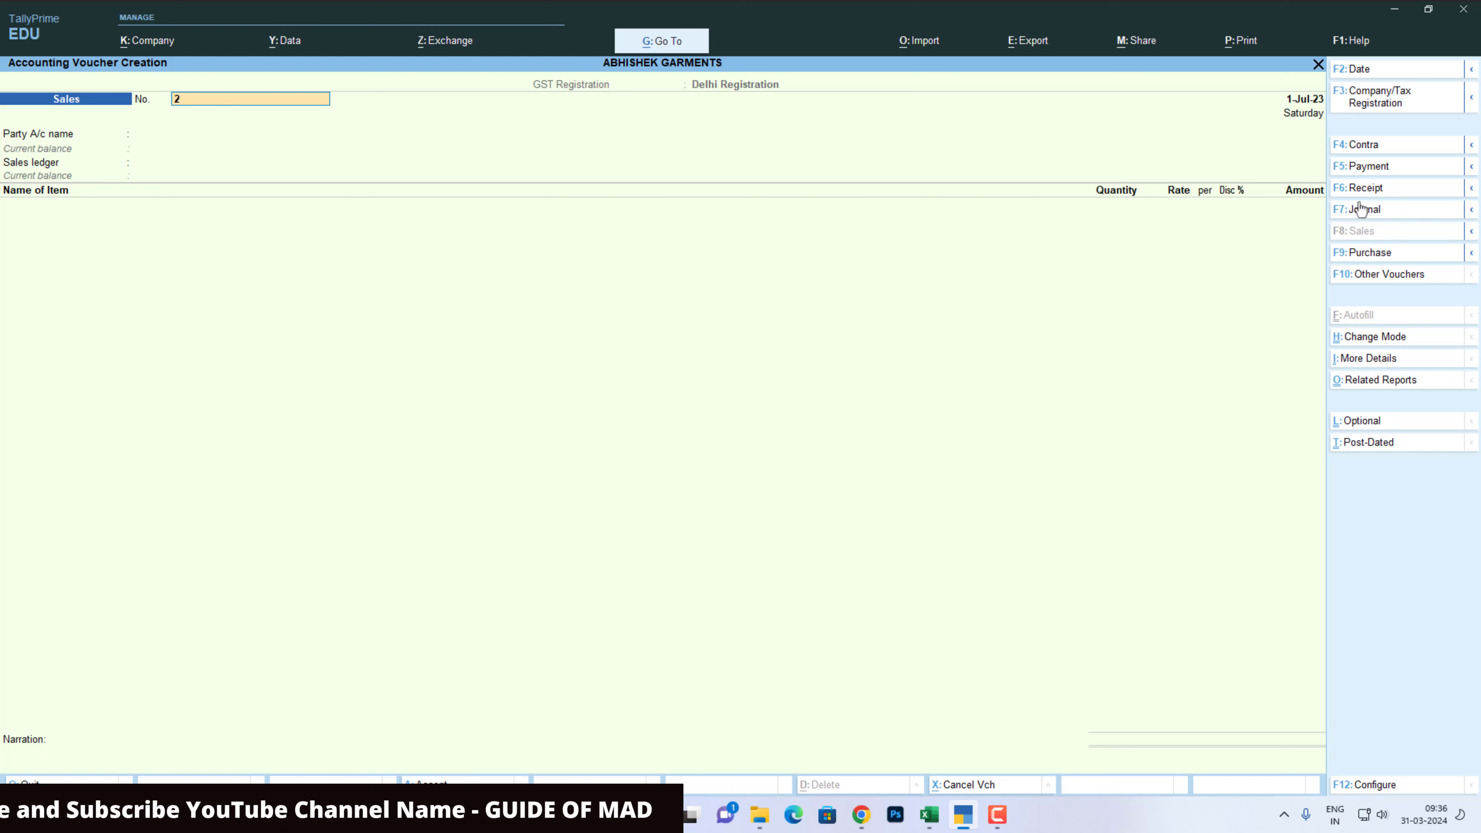
Step: Enter a receipt voucher in Cash from Mukta Traders for 7,875.00, adjusted as Agst Ref against bill 1
left_click(1358, 188)
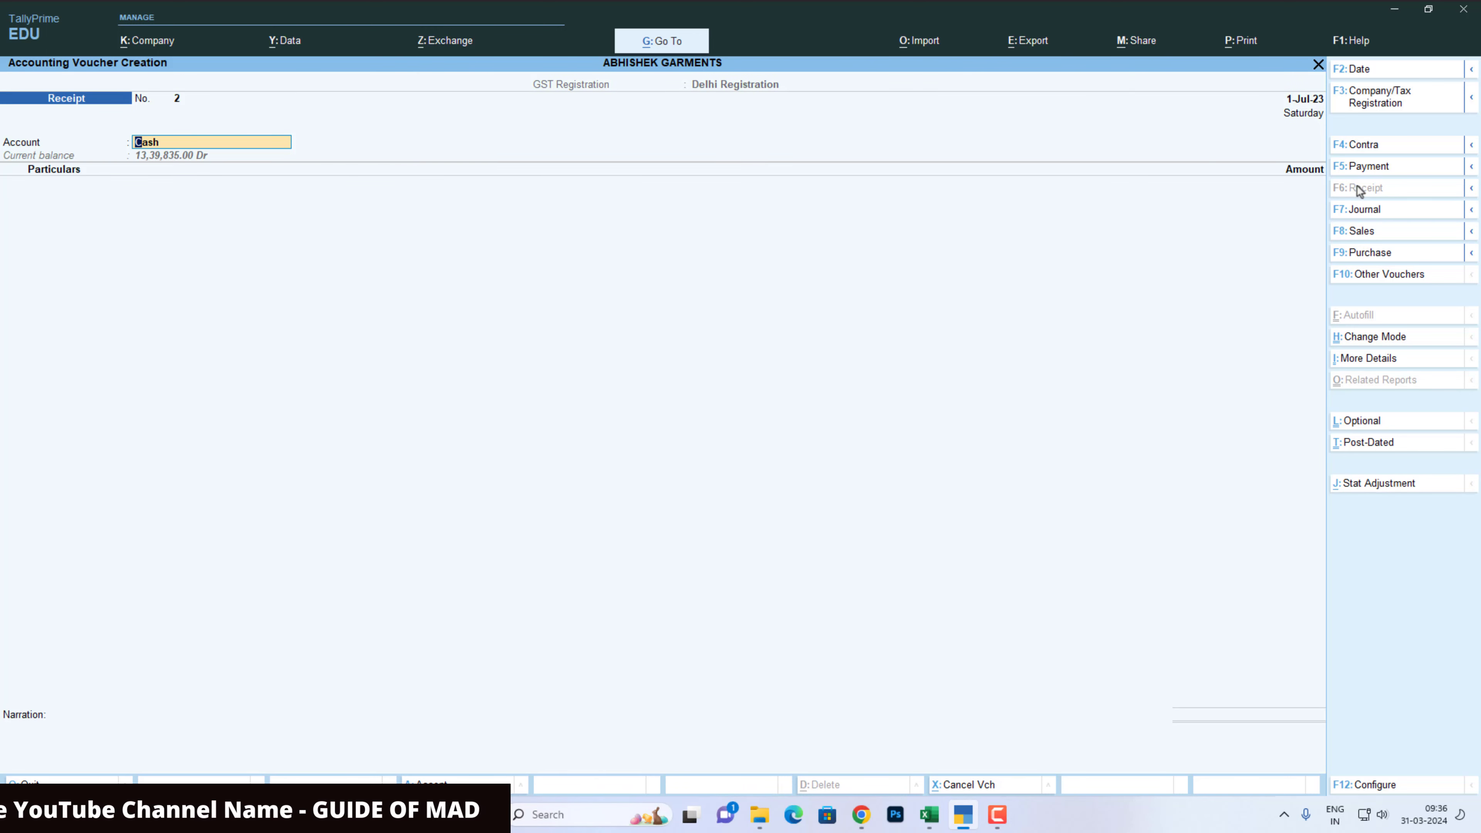
key("Return")
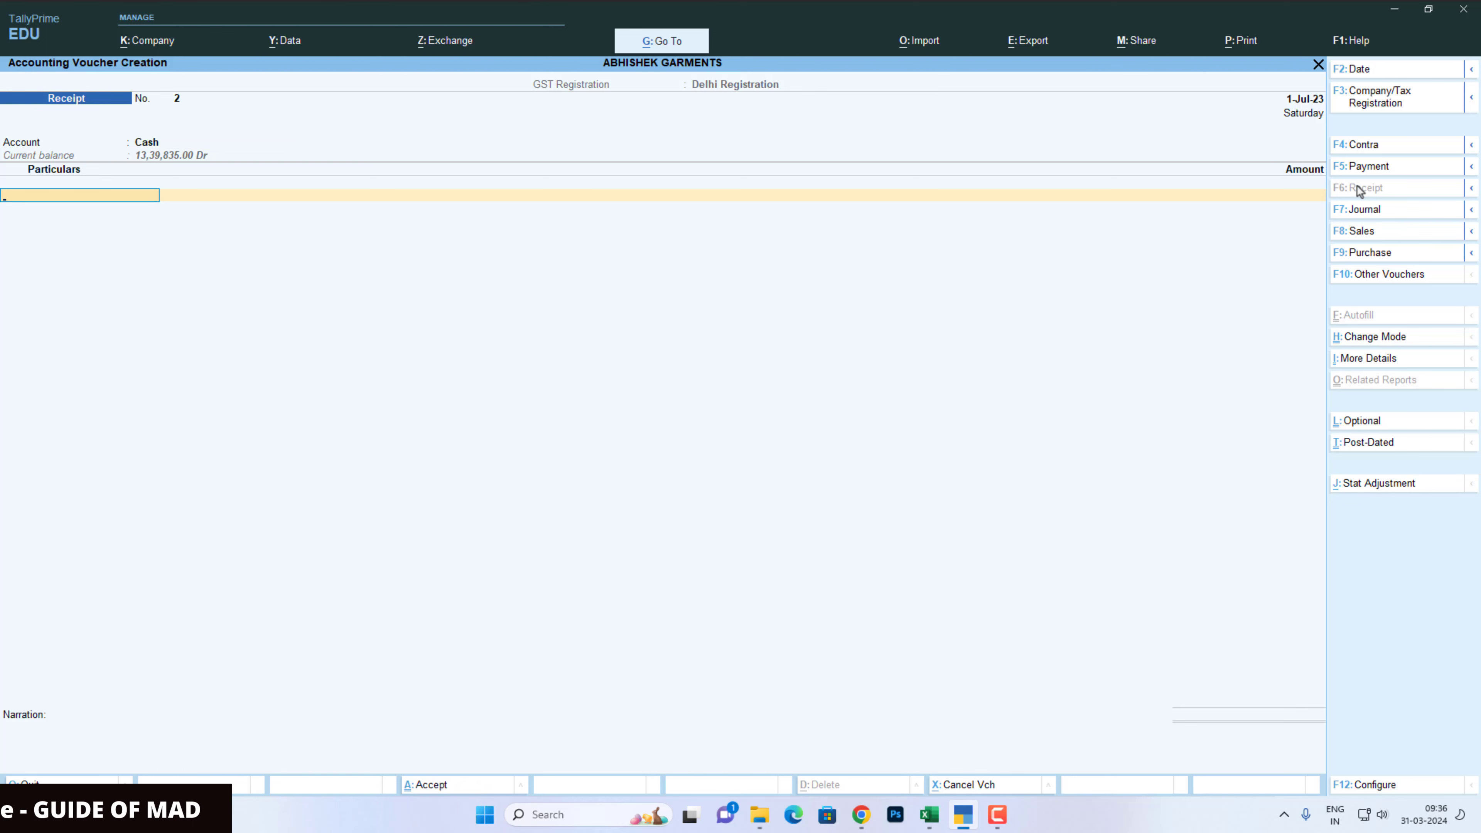
type(",")
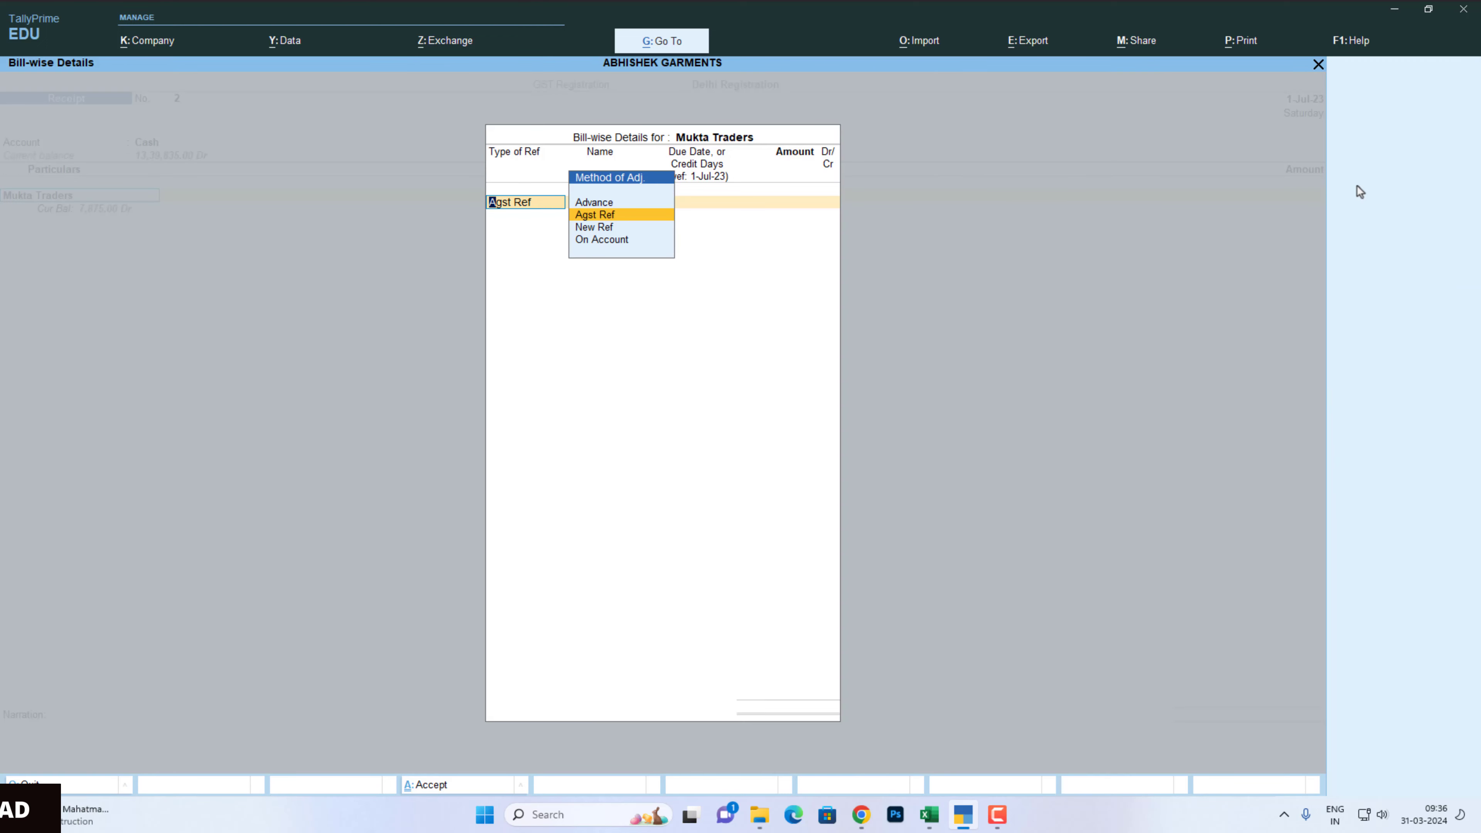
key("Return")
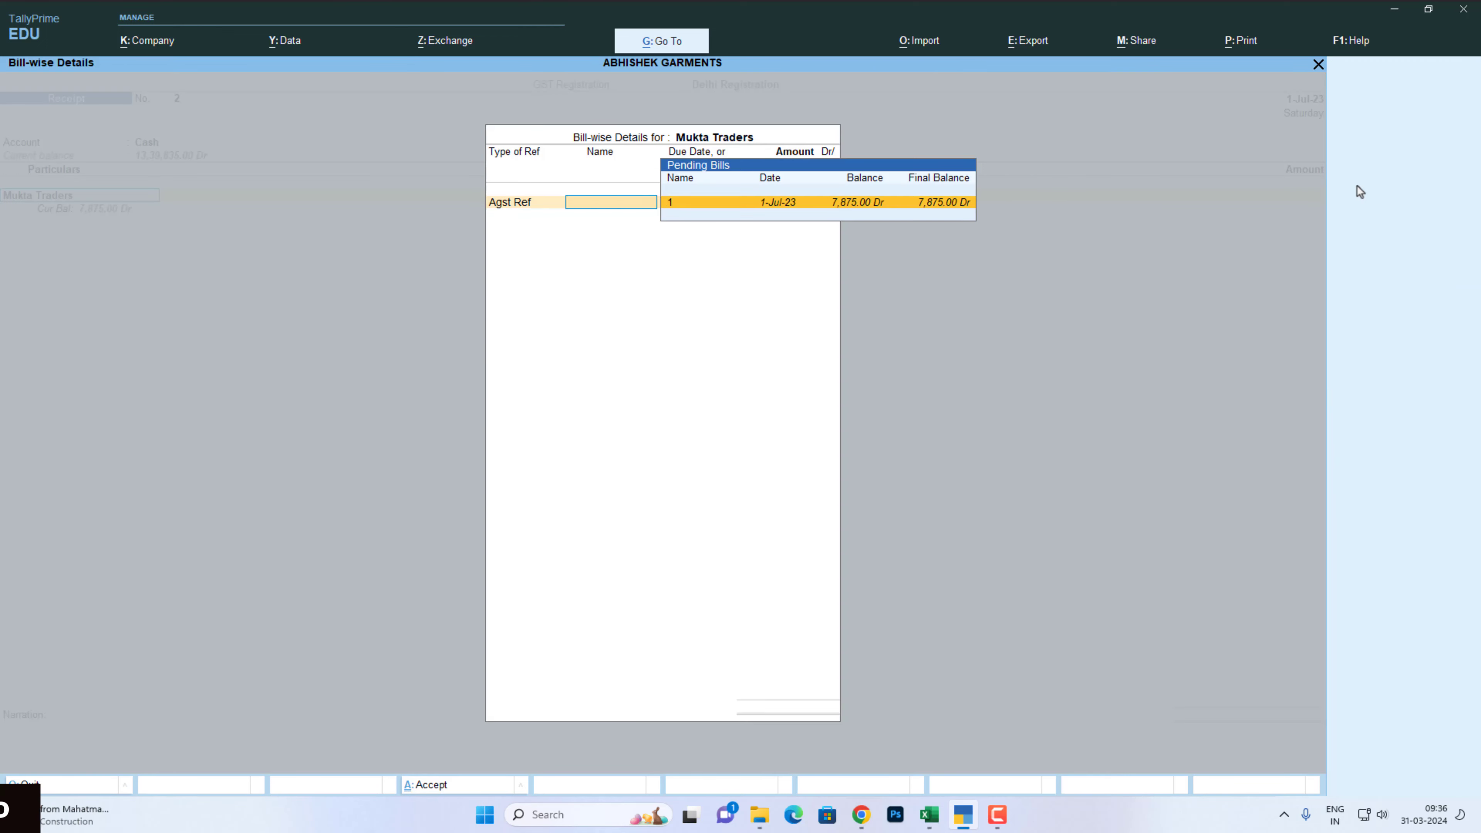
key("Return")
key("Return")
key("Return")
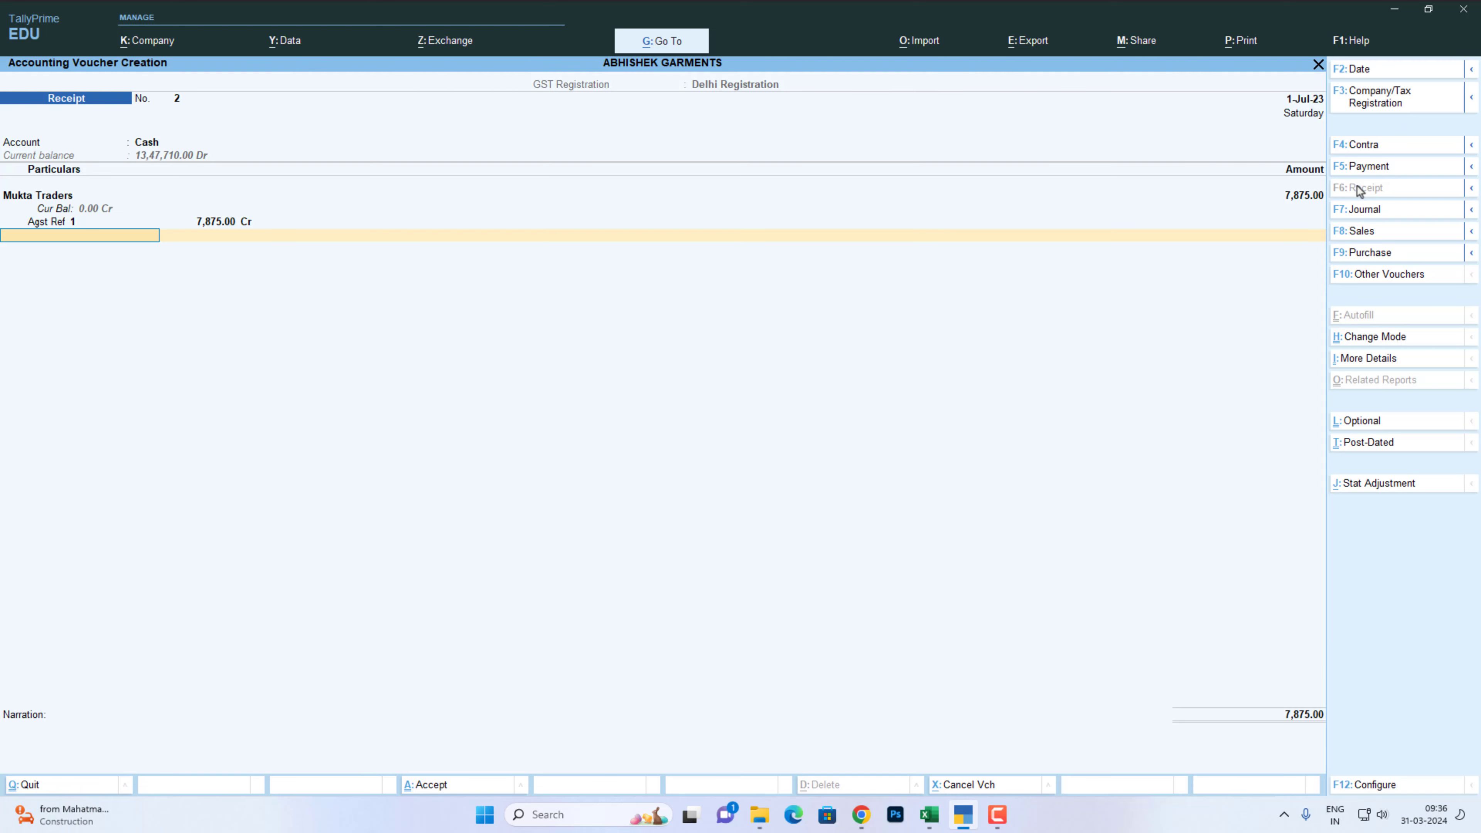
Step: Save the Mukta Traders receipt voucher without a narration and leave voucher entry
key("Return")
key("Return")
key("Return")
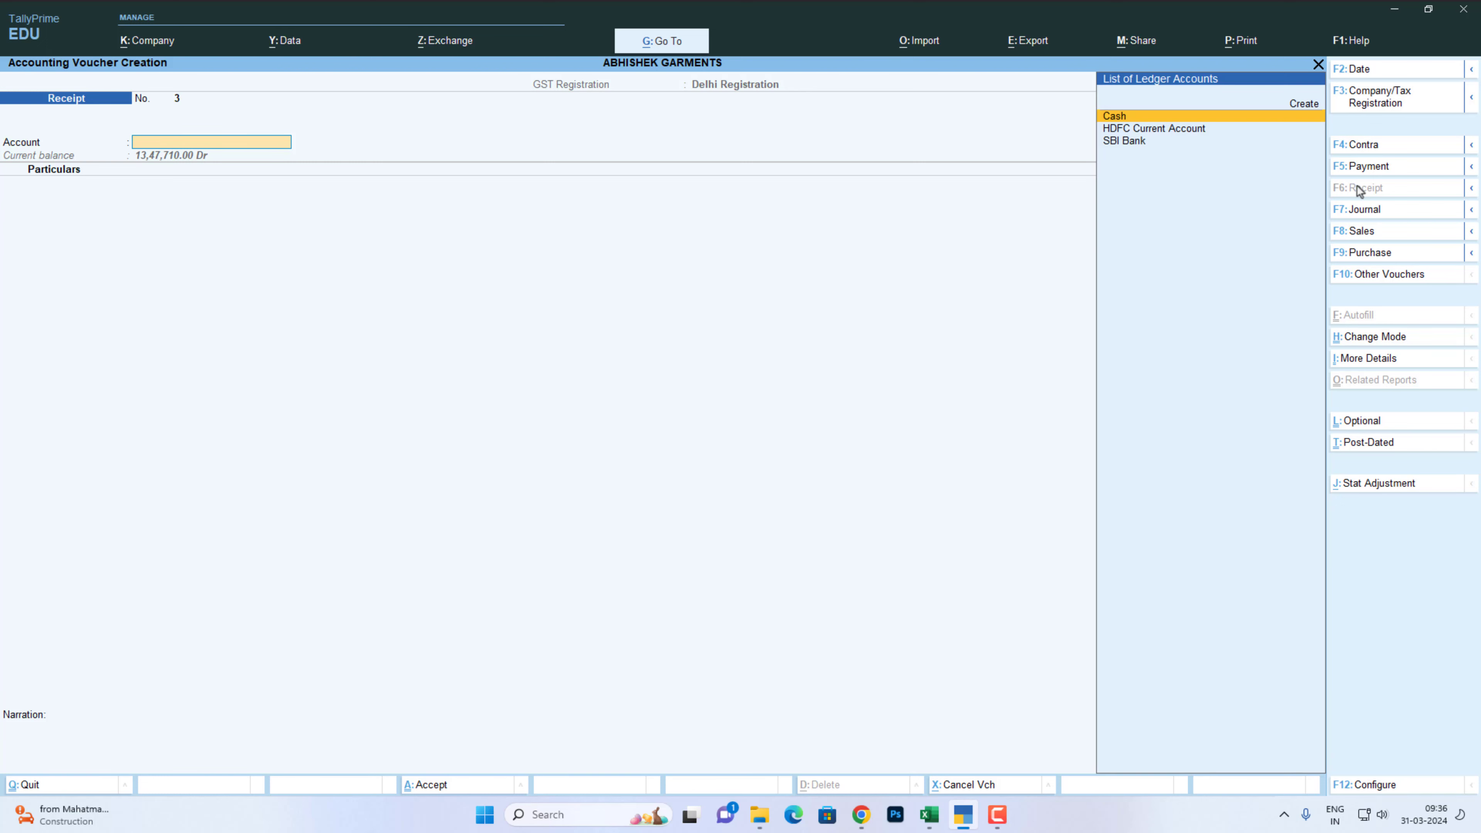
key("Escape")
key("Return")
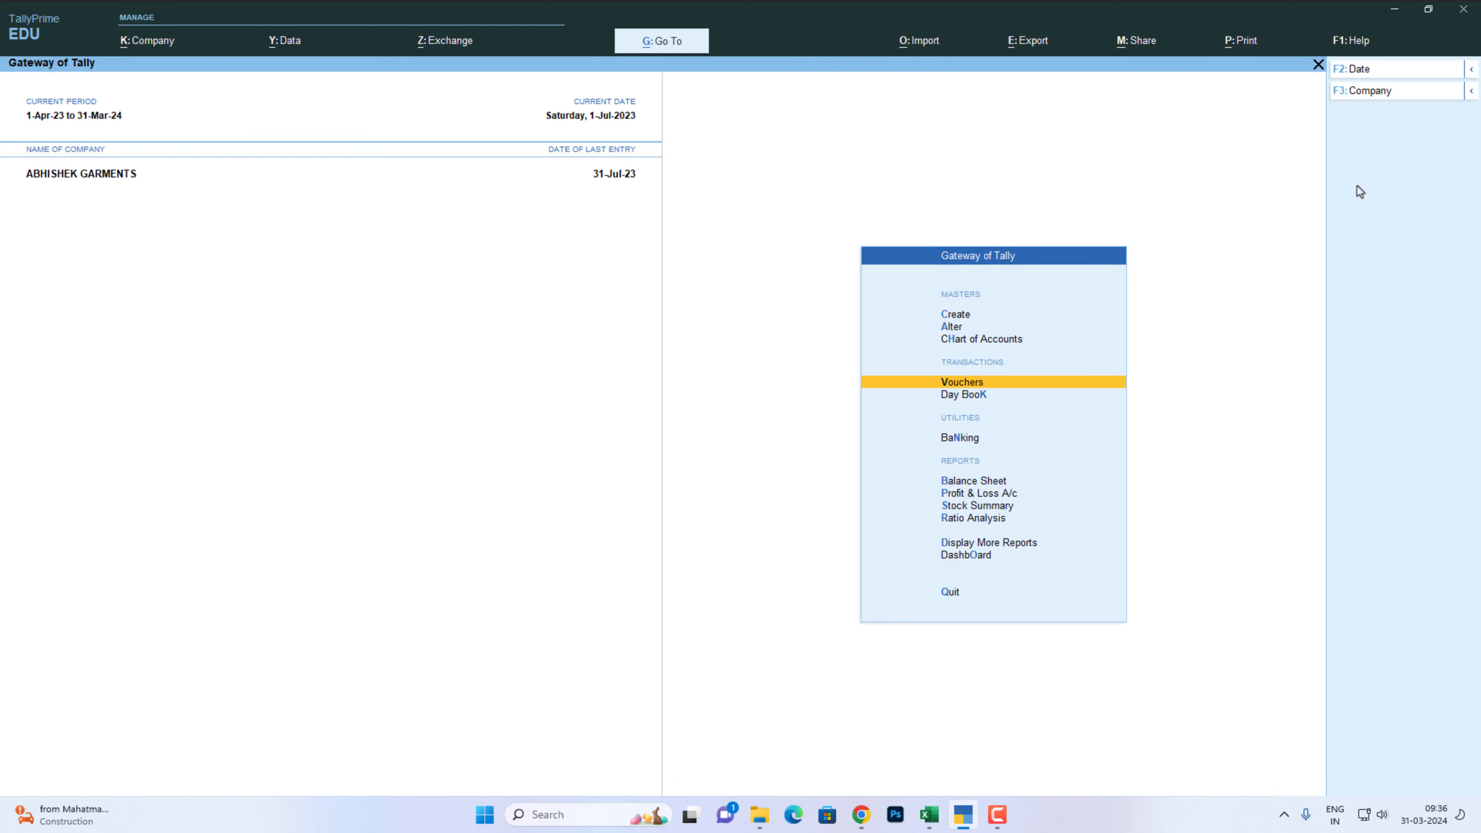
Step: Review the Mukta Traders ledger in the account books, checking the sale, the receipt and the closing balance
key("Down")
key("Down")
key("Down")
key("Down")
key("Down")
key("Down")
key("Down")
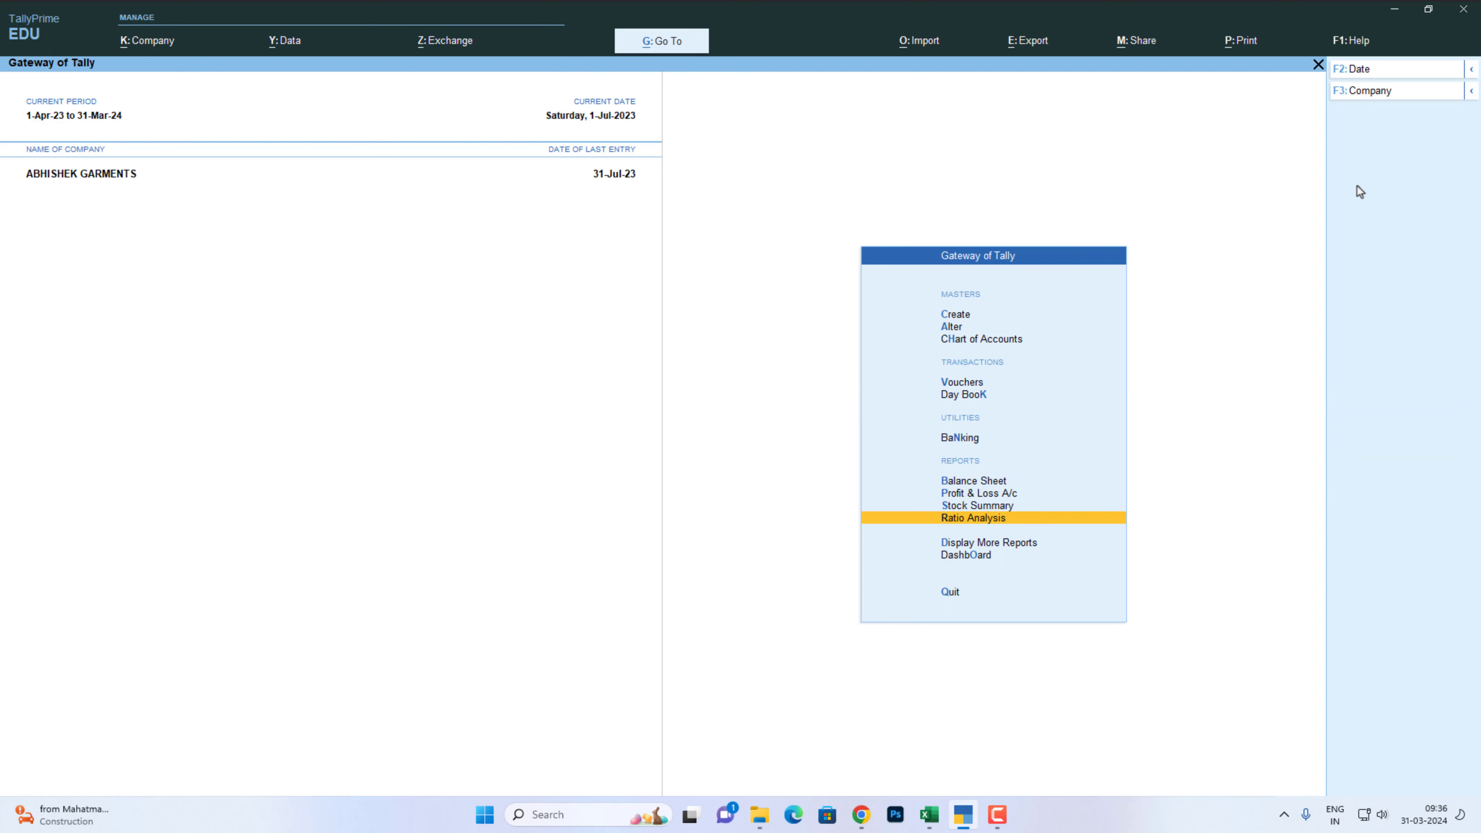
key("Return")
key("Down")
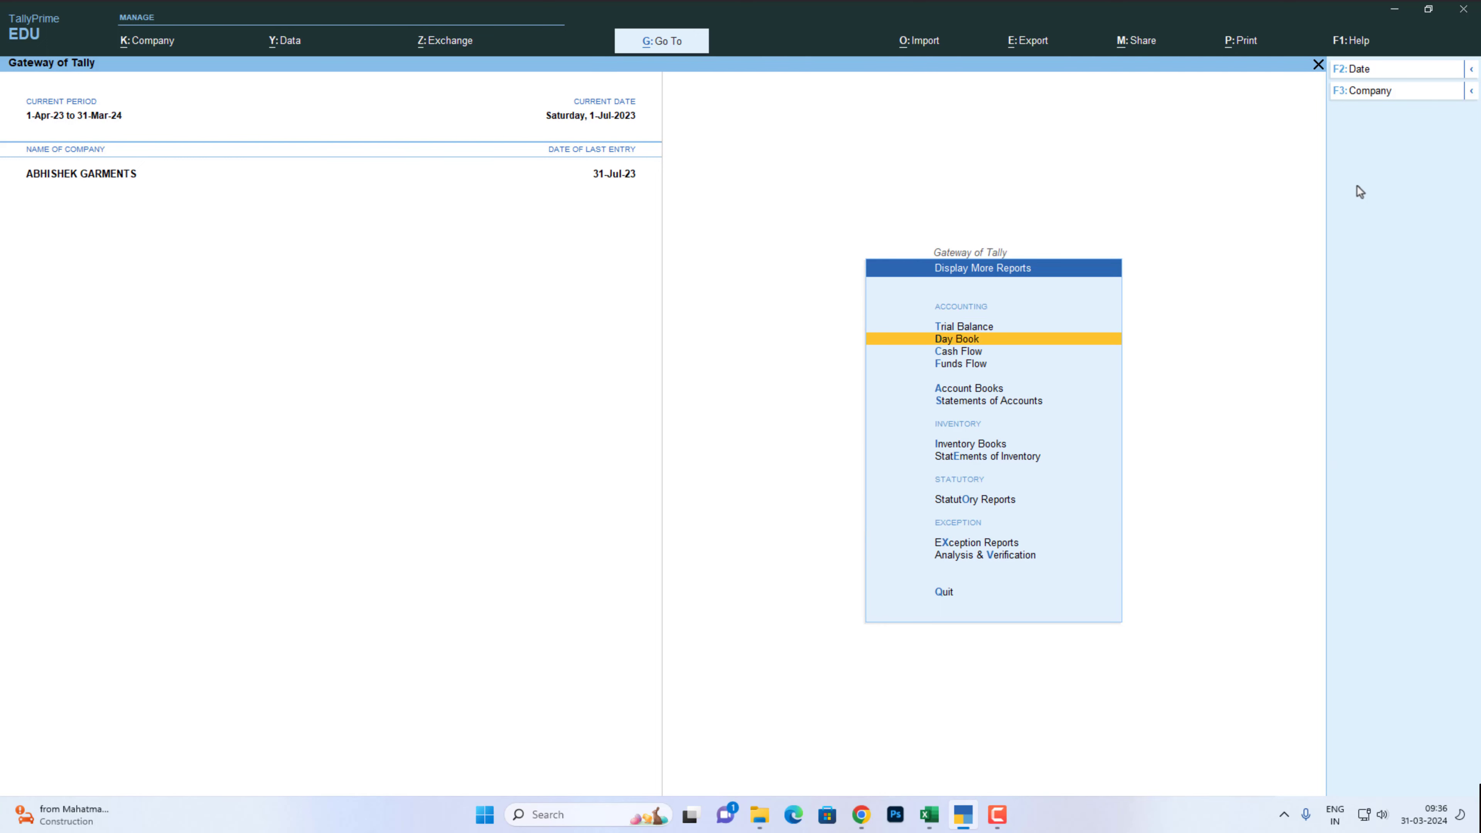
key("Down")
key("Down")
key("Down")
key("Return")
key("Down")
key("Return")
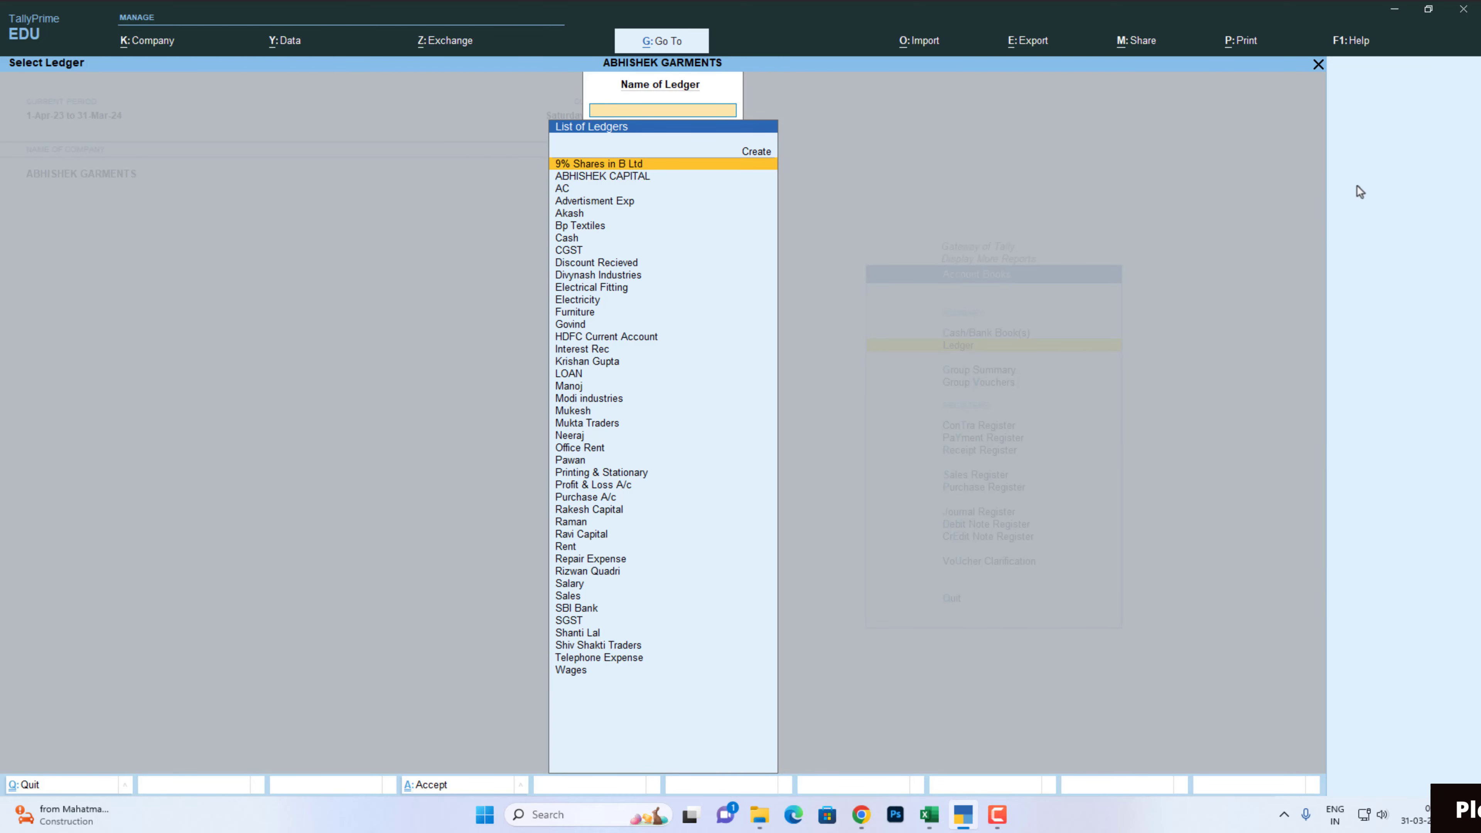
type("Mu")
key("Down")
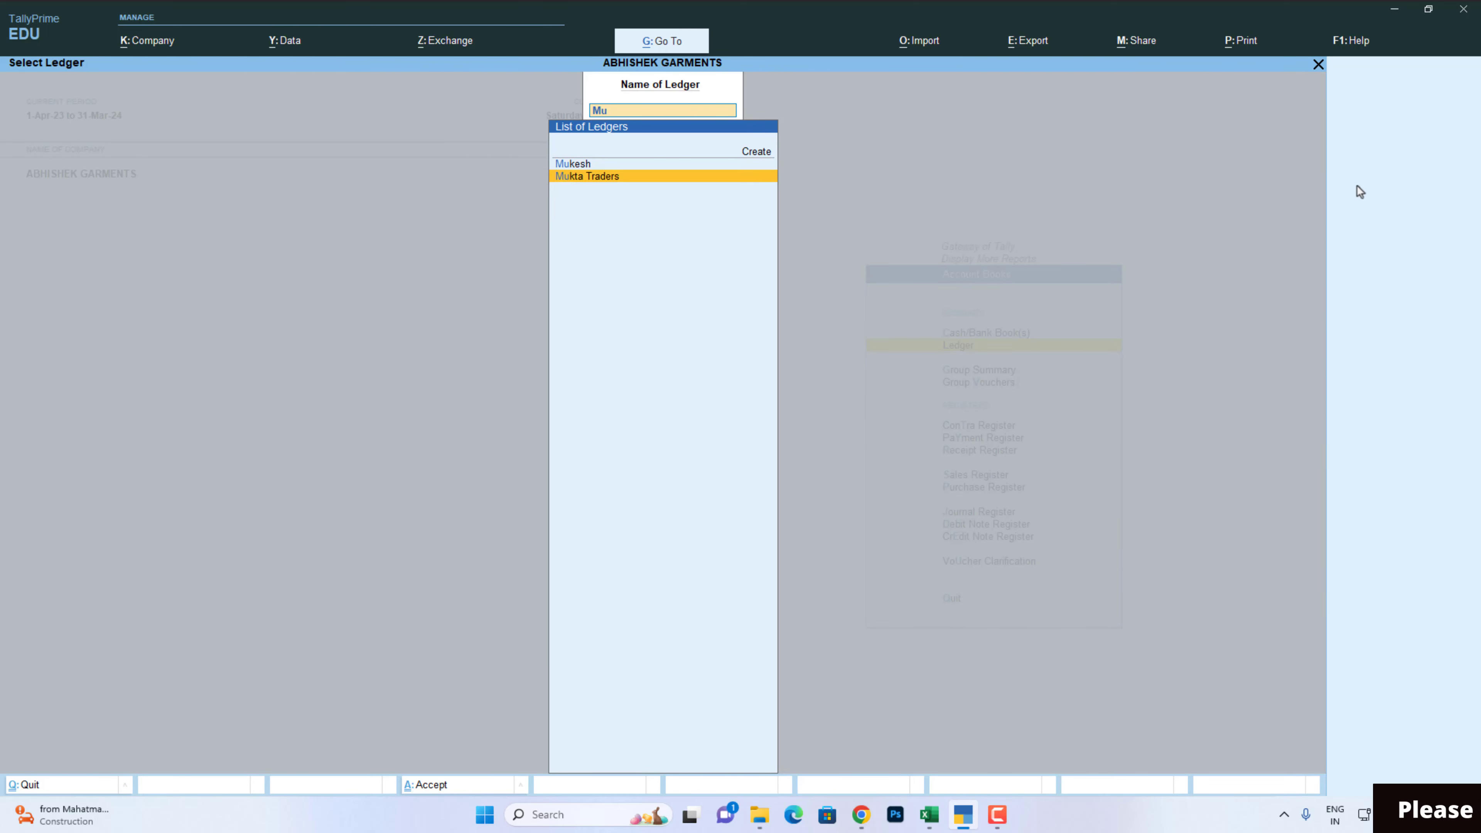
key("Return")
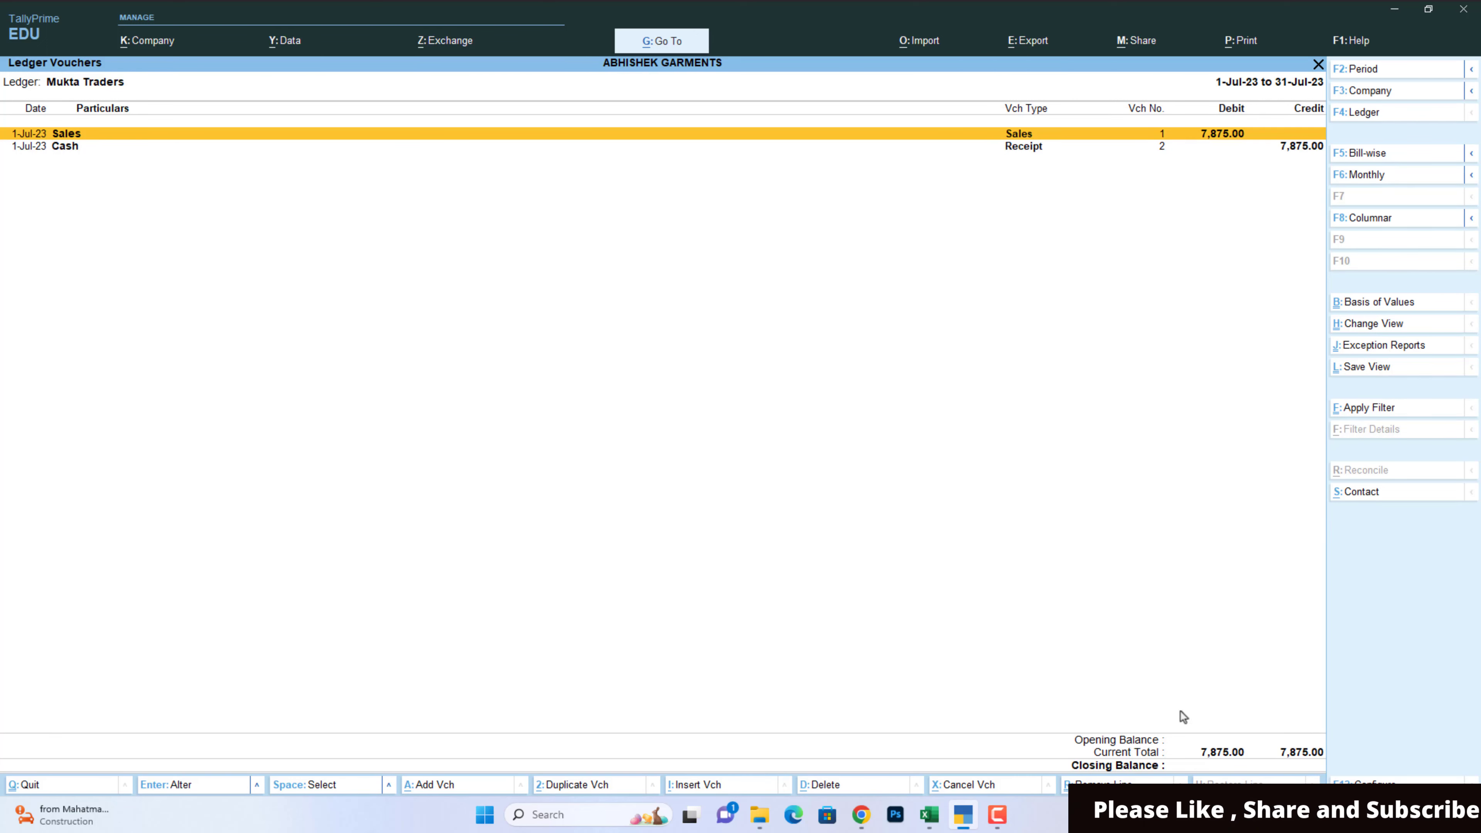
key("Escape")
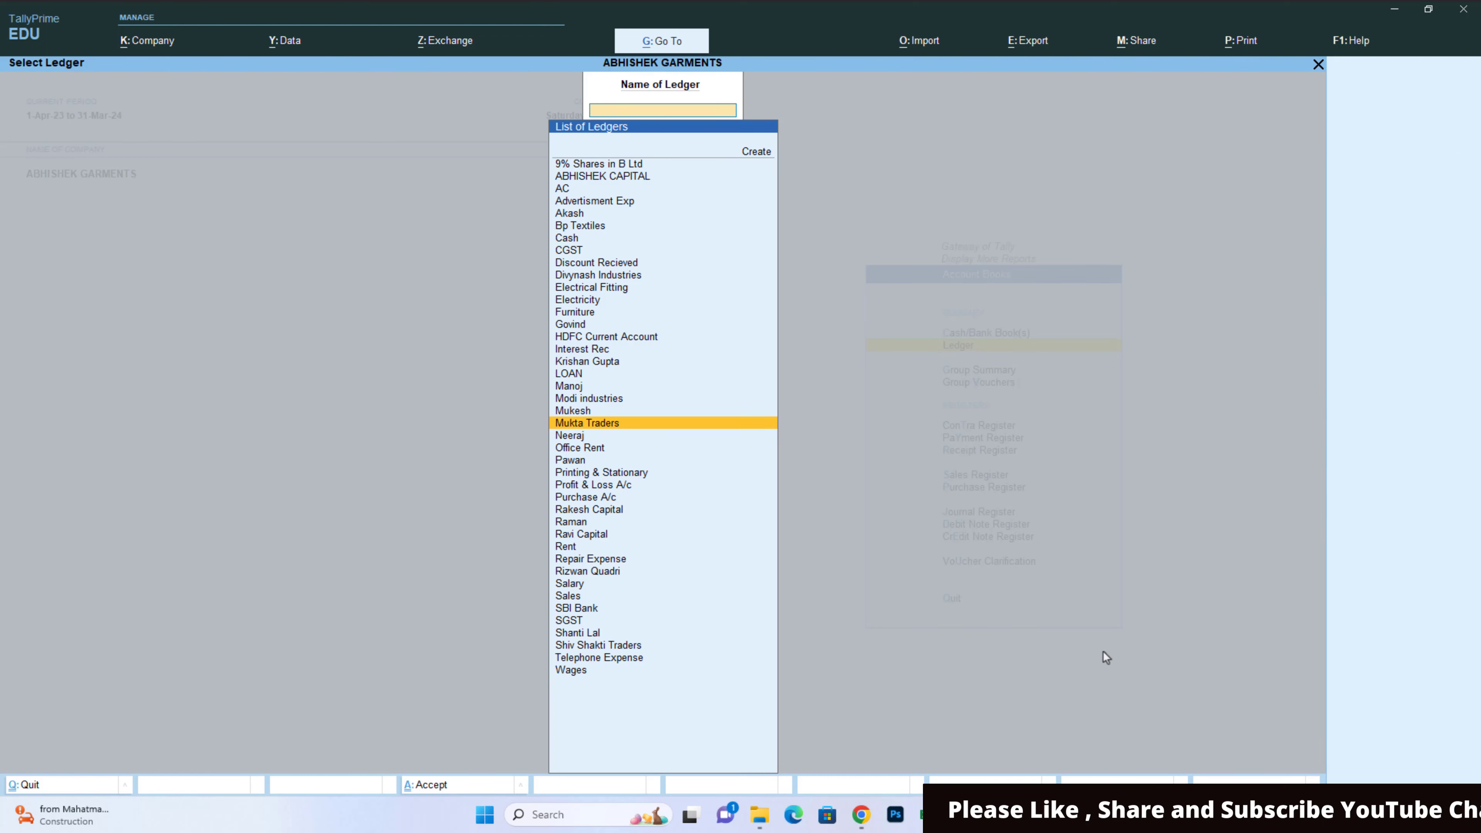
key("Escape")
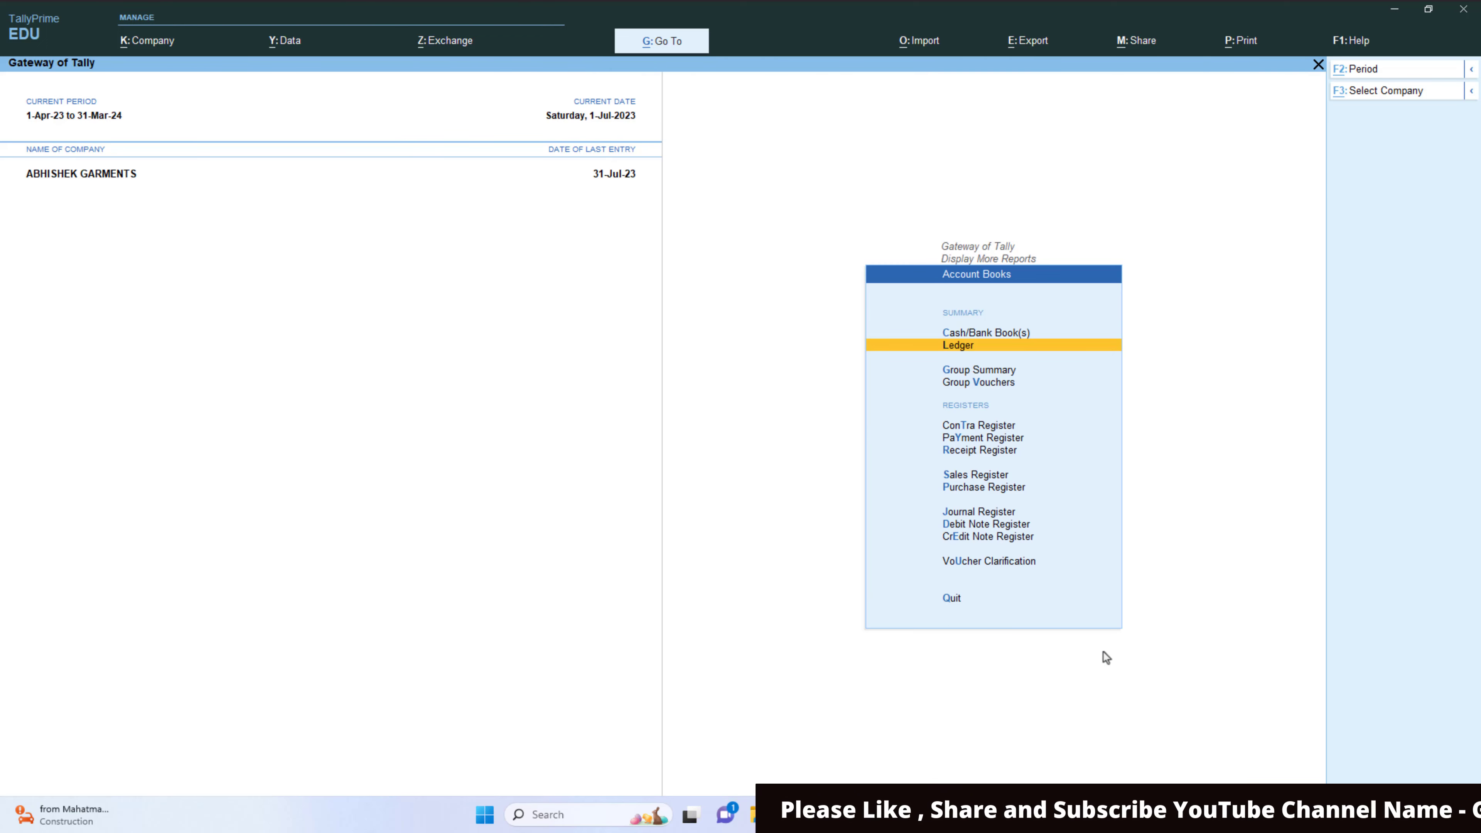
Step: Change the company's current period to 1-Apr-24 to 31-Mar-25
key("F2")
type("1.4")
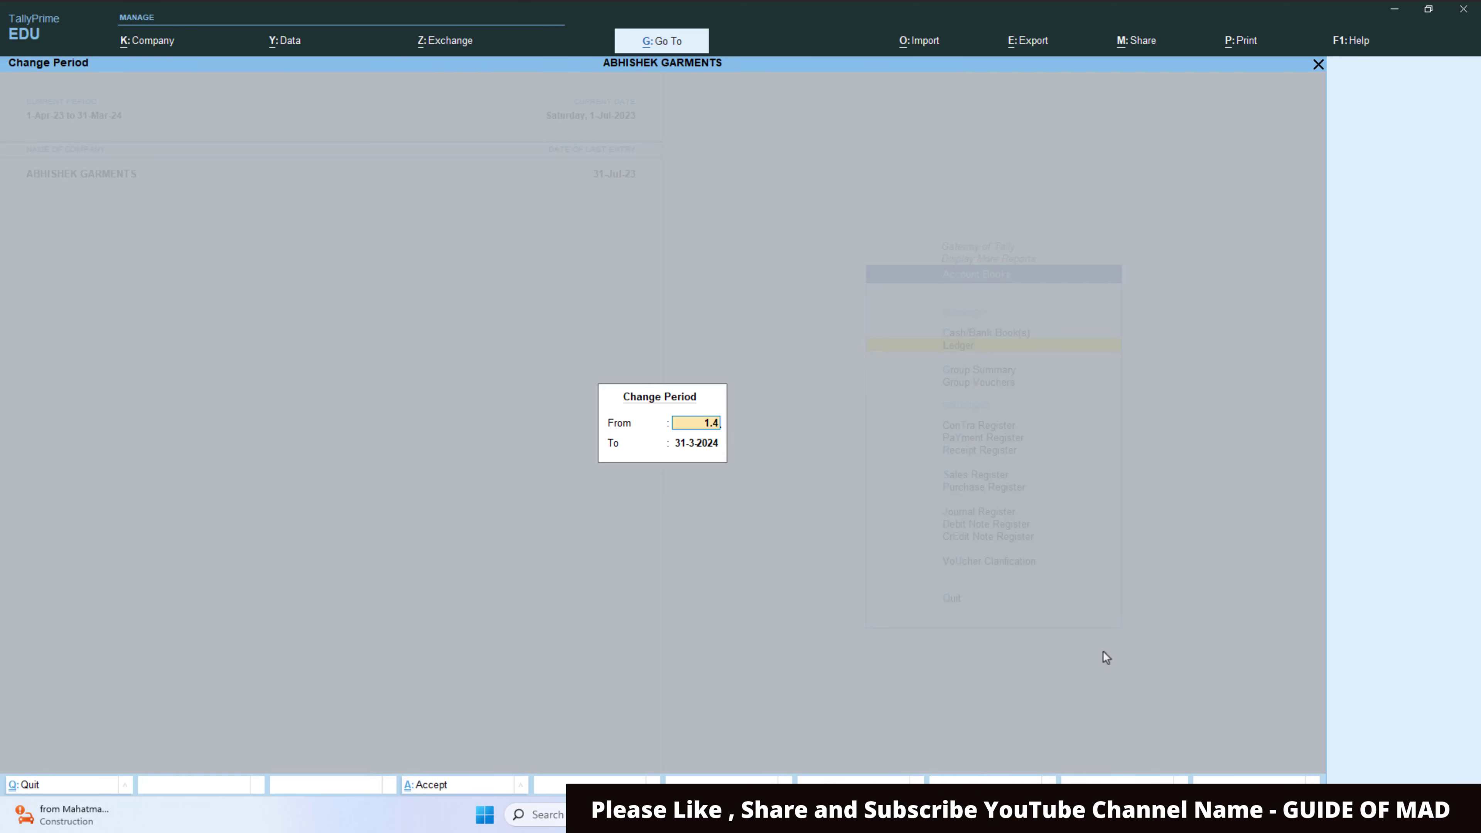
key("Return")
key("Return")
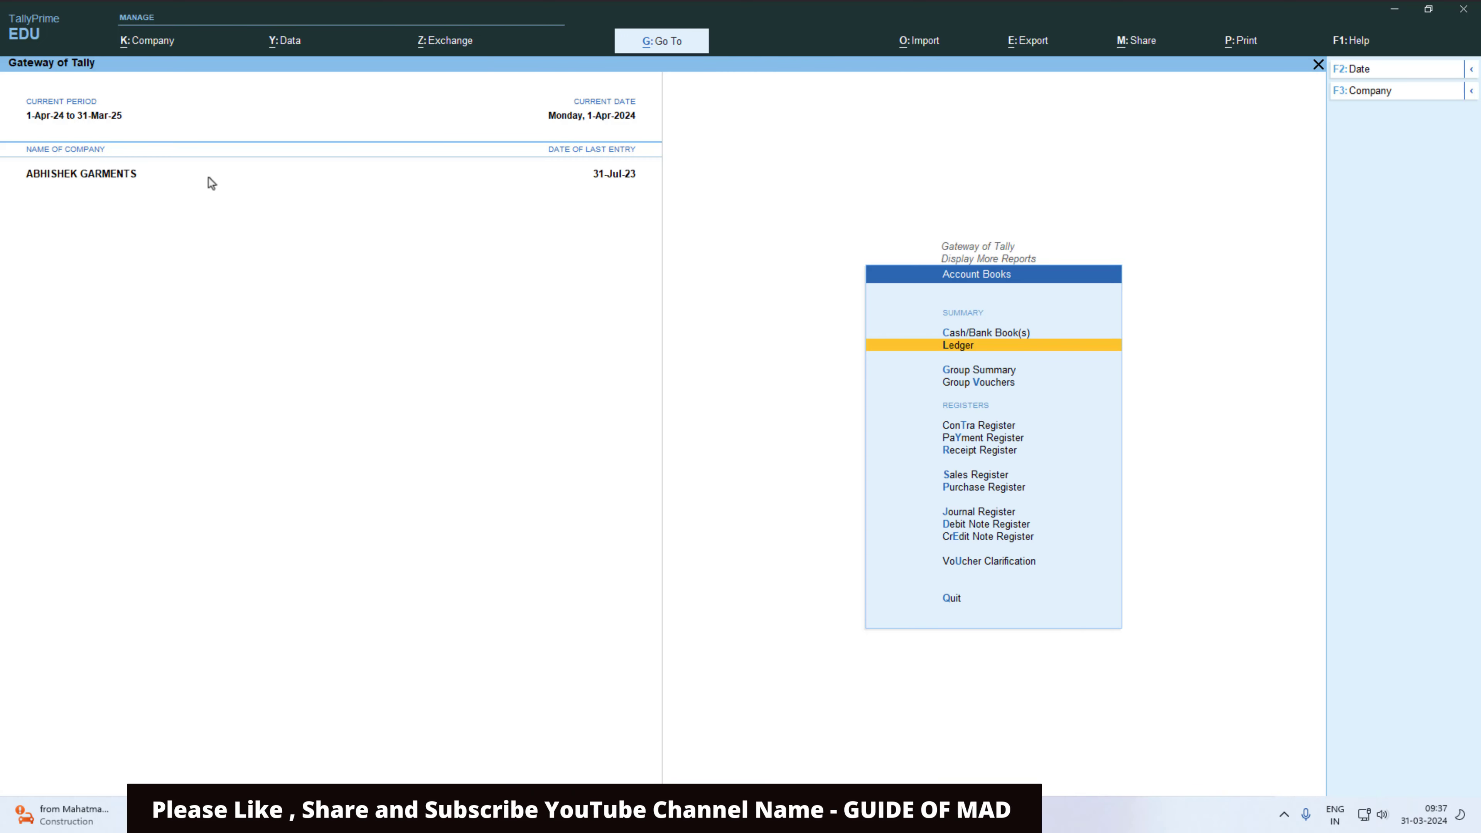
Step: Check the Mukta Traders ledger balances for 1-Apr-24 to 31-Mar-25 and return to the Gateway of Tally
key("Return")
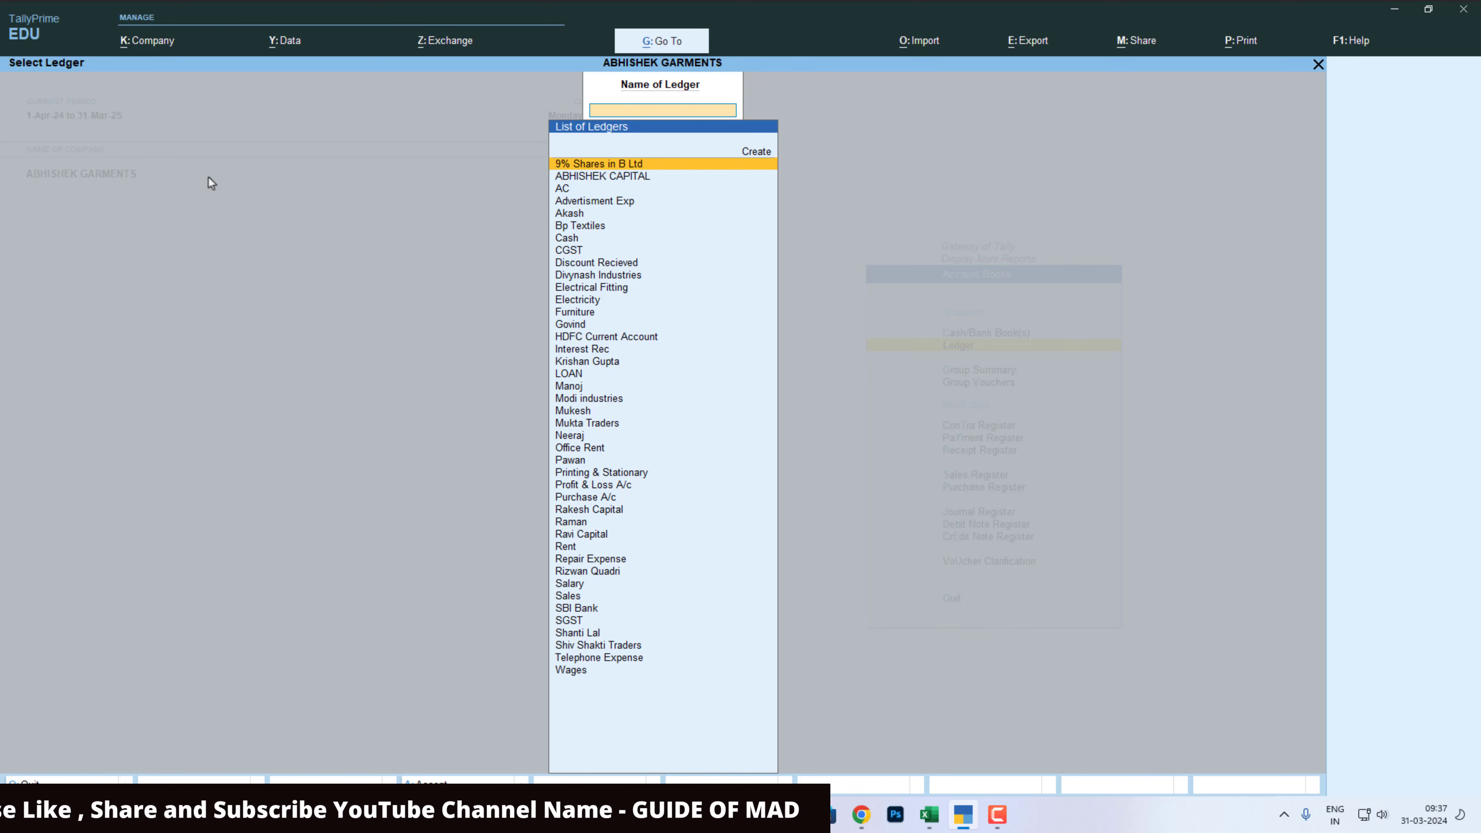
type("Mu")
key("Down")
key("Return")
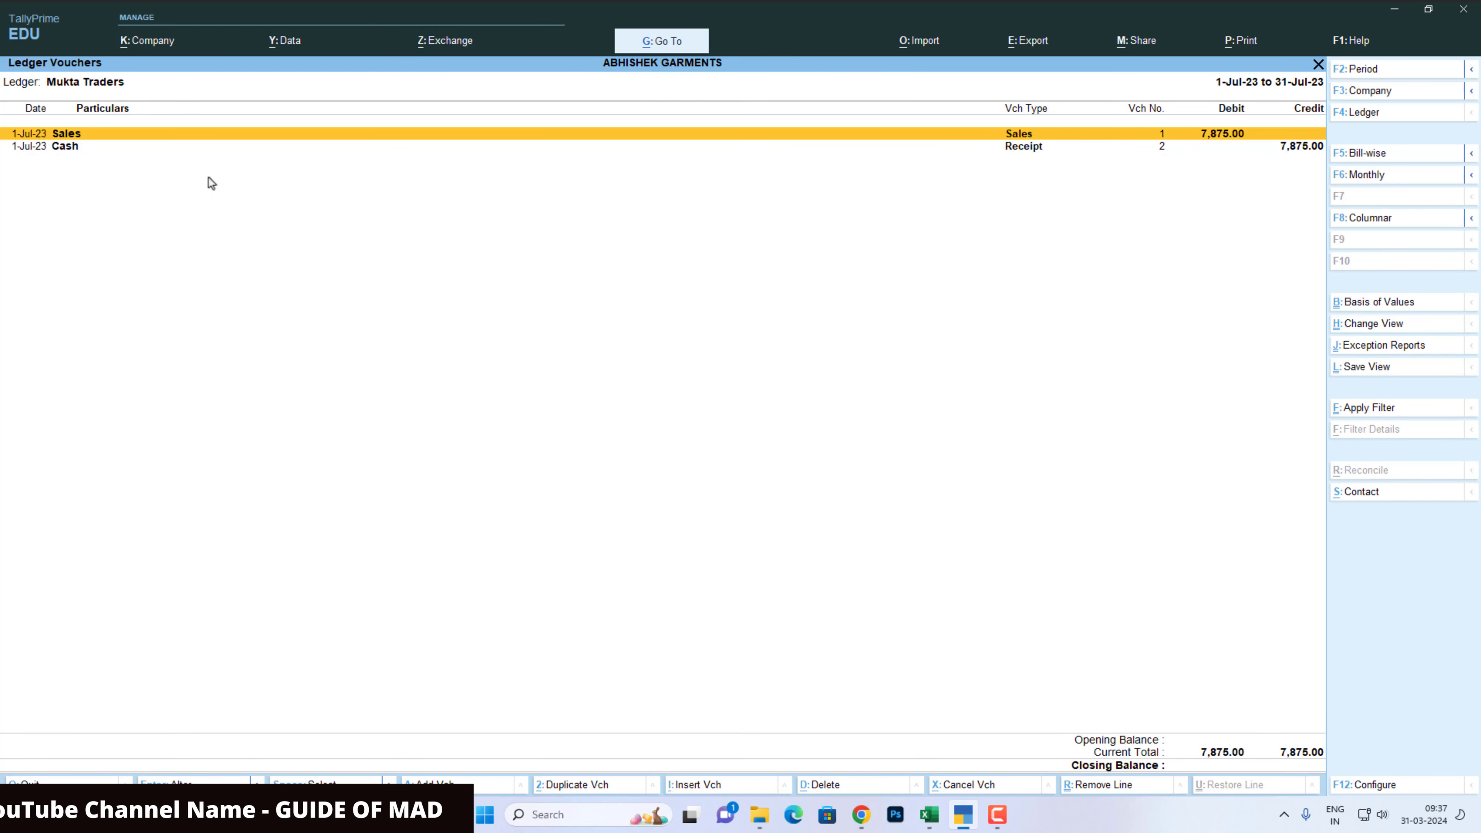
key("F2")
type("1-4")
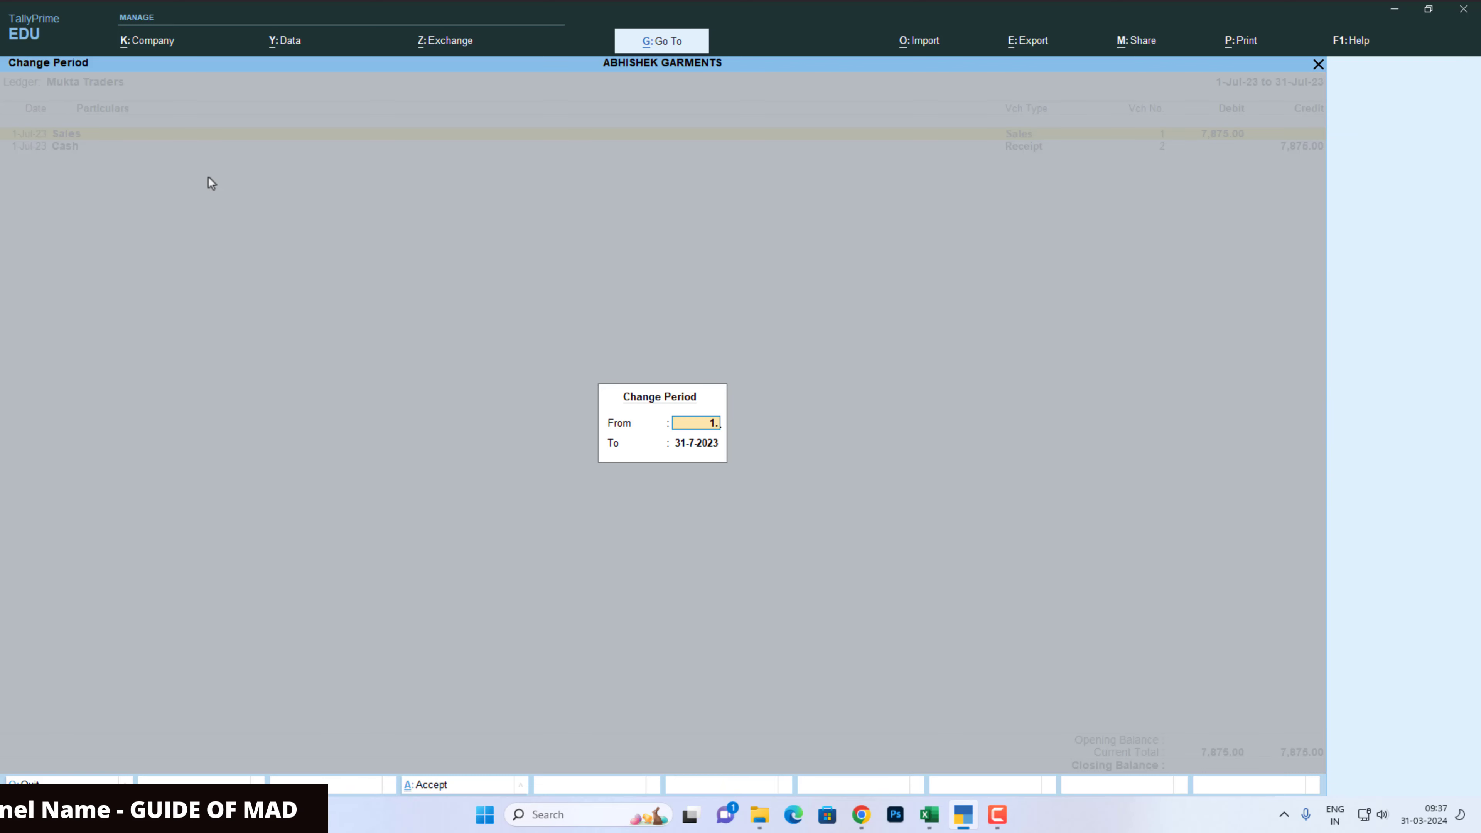
key("Return")
key("Return")
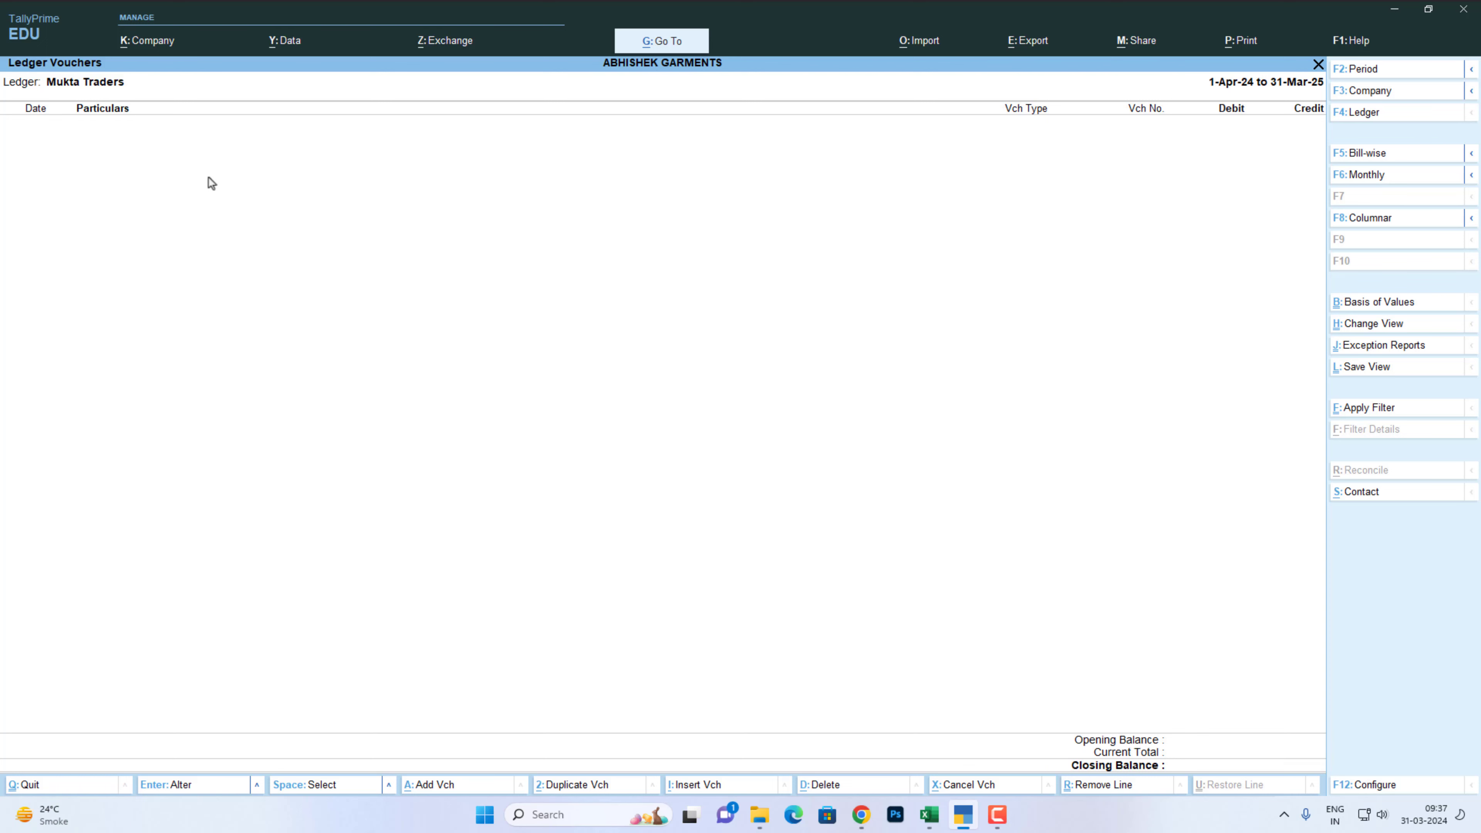
key("Escape")
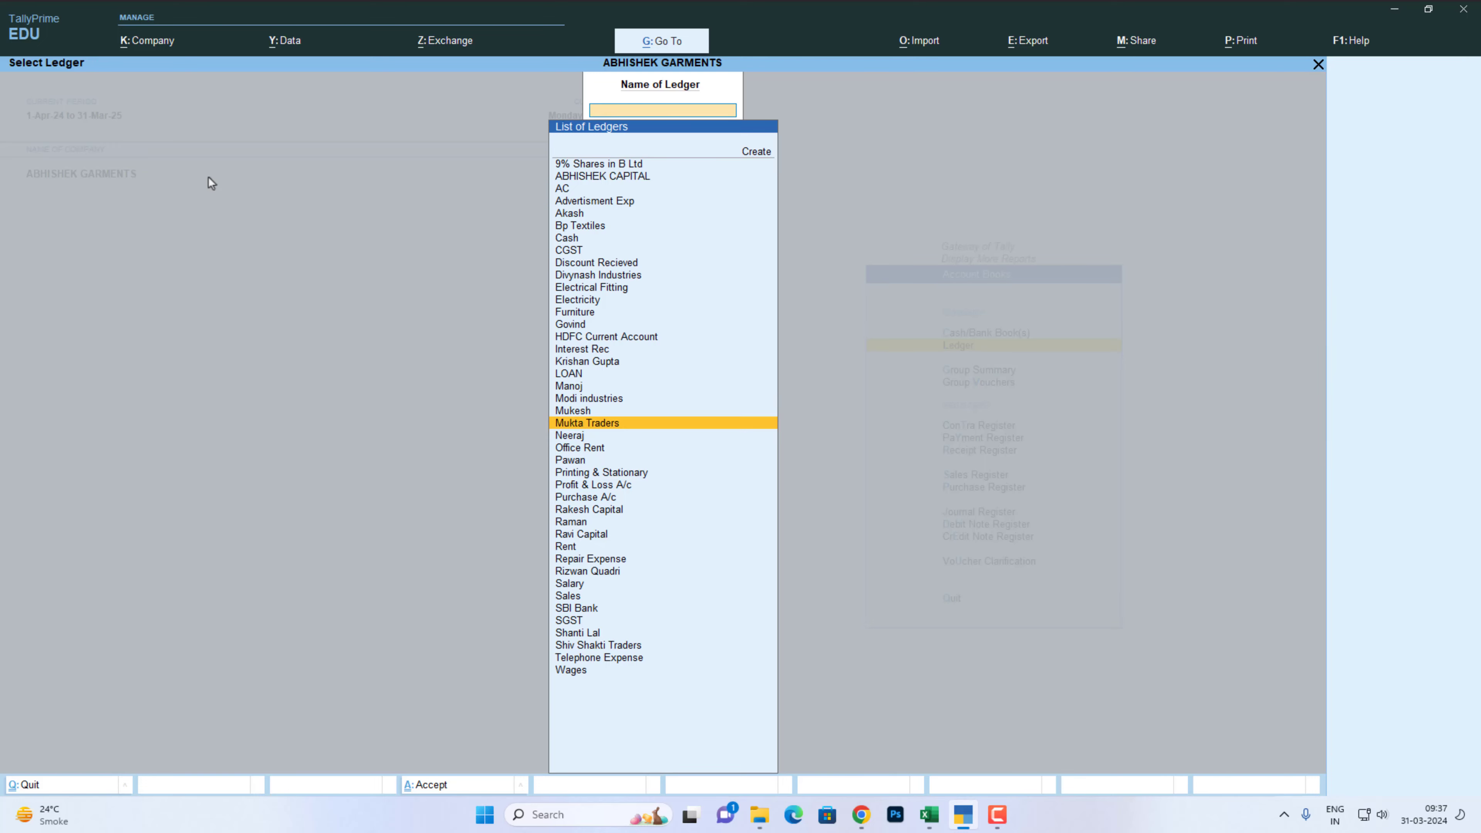
key("Escape")
key("Escape")
key("Escape")
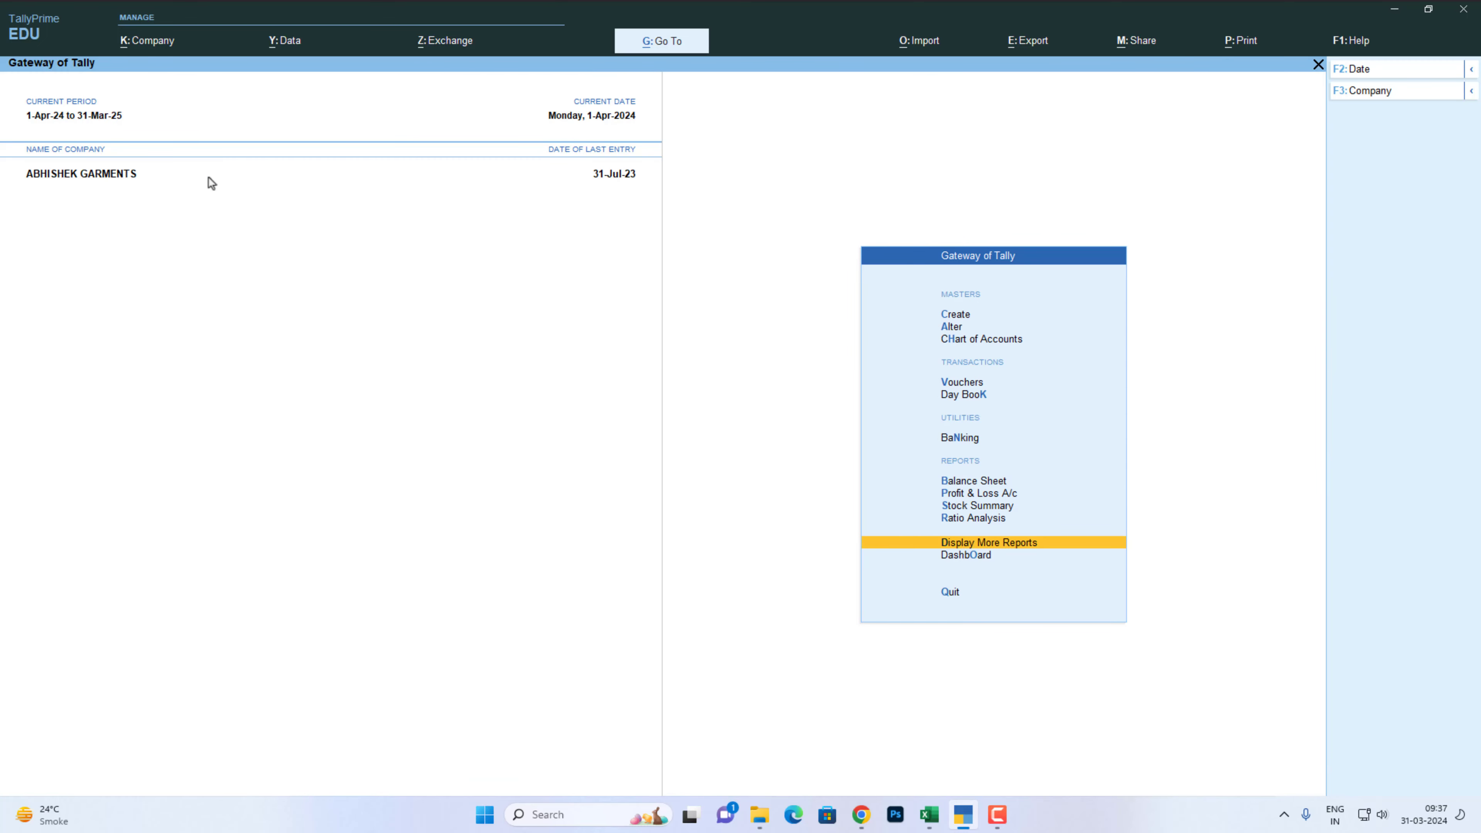
Step: Open the Mukta Traders ledger master for alteration, inspect its opening balance and quit without making changes
key("Up")
key("Up")
key("Up")
key("Up")
key("Up")
key("Up")
key("Up")
key("Up")
key("Up")
key("Return")
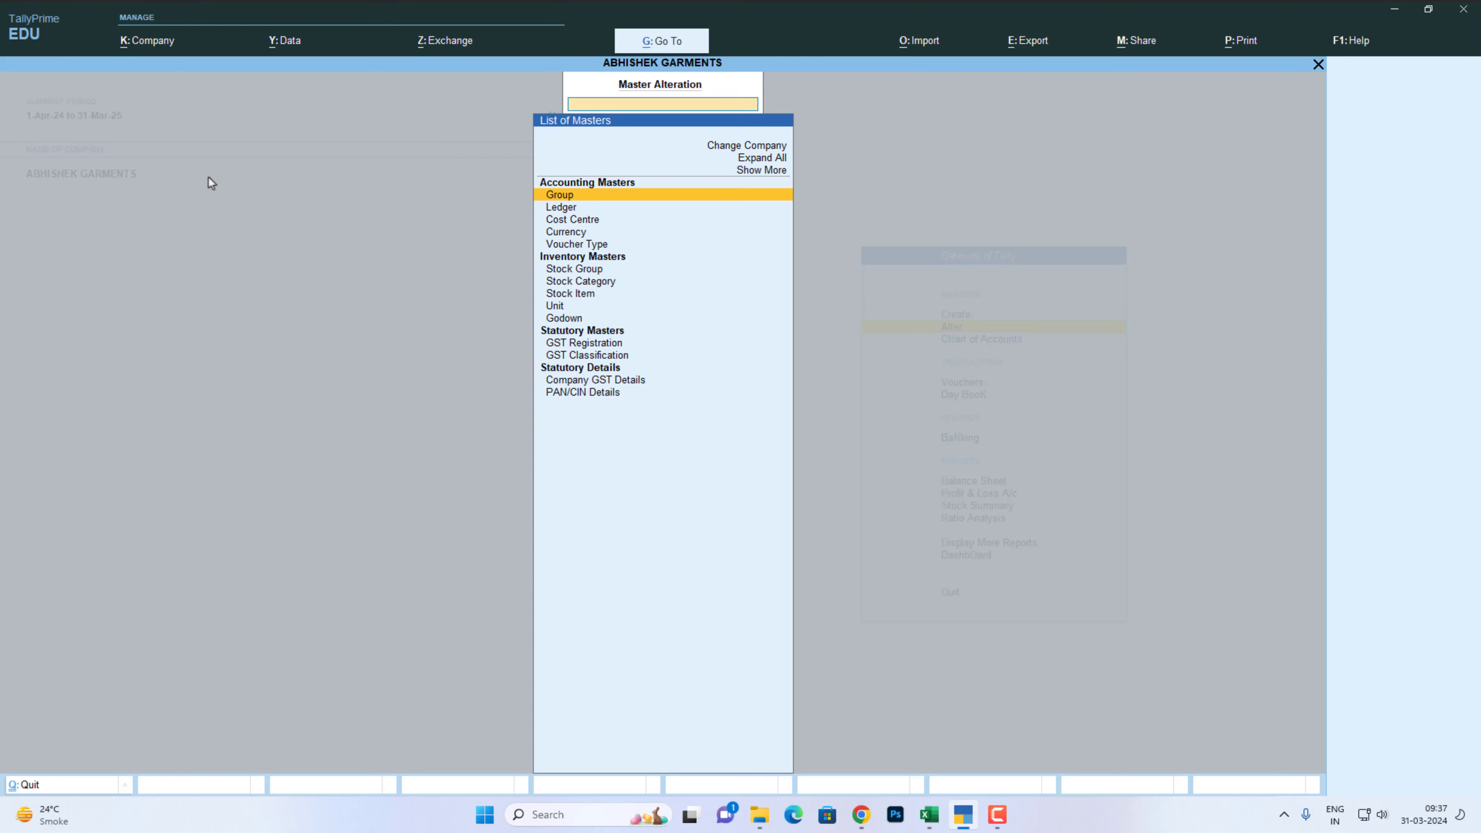
key("Down")
key("Return")
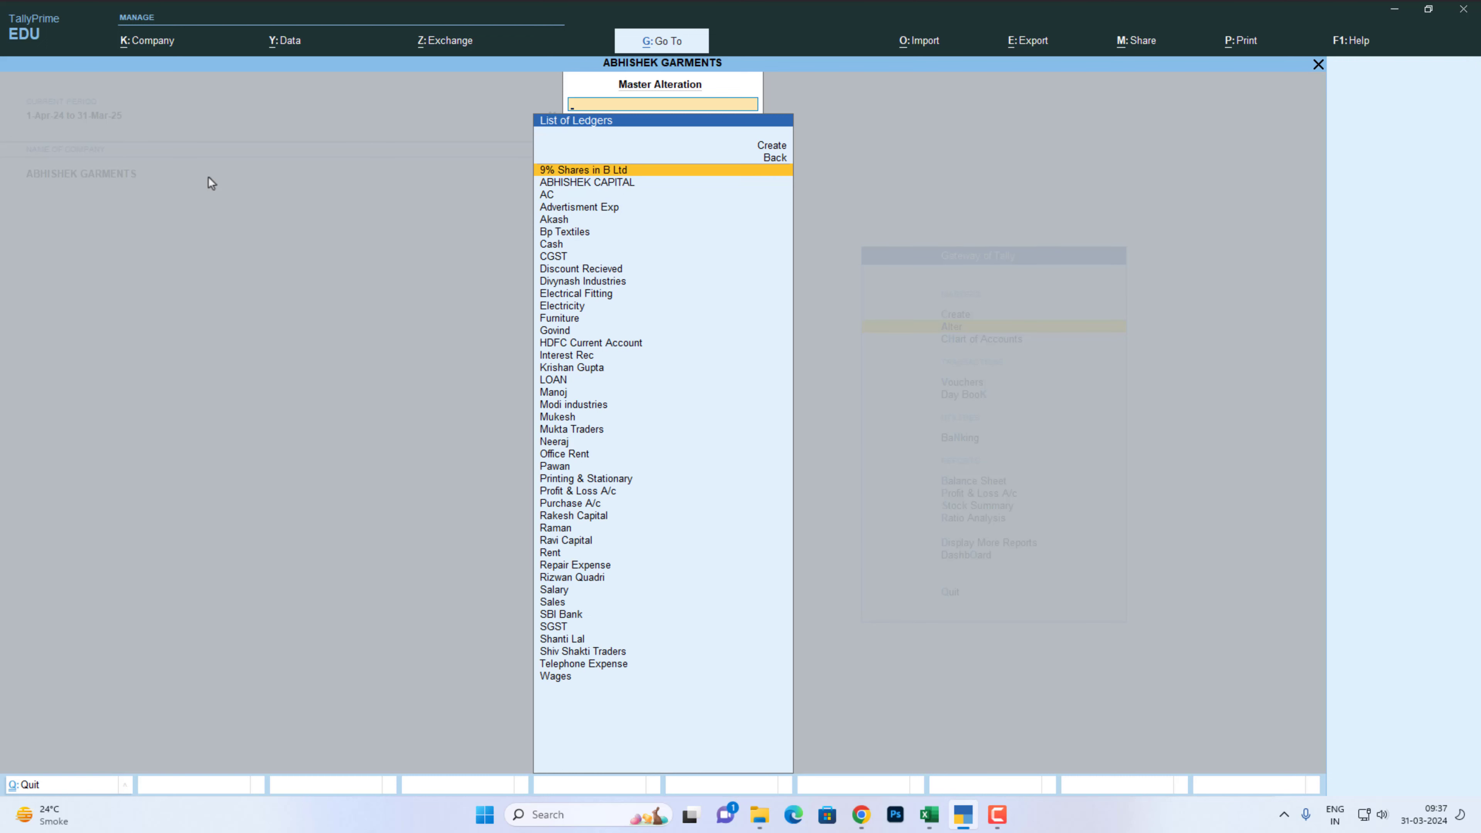
type("K")
key("BackSpace")
type("Mu")
key("Down")
key("Return")
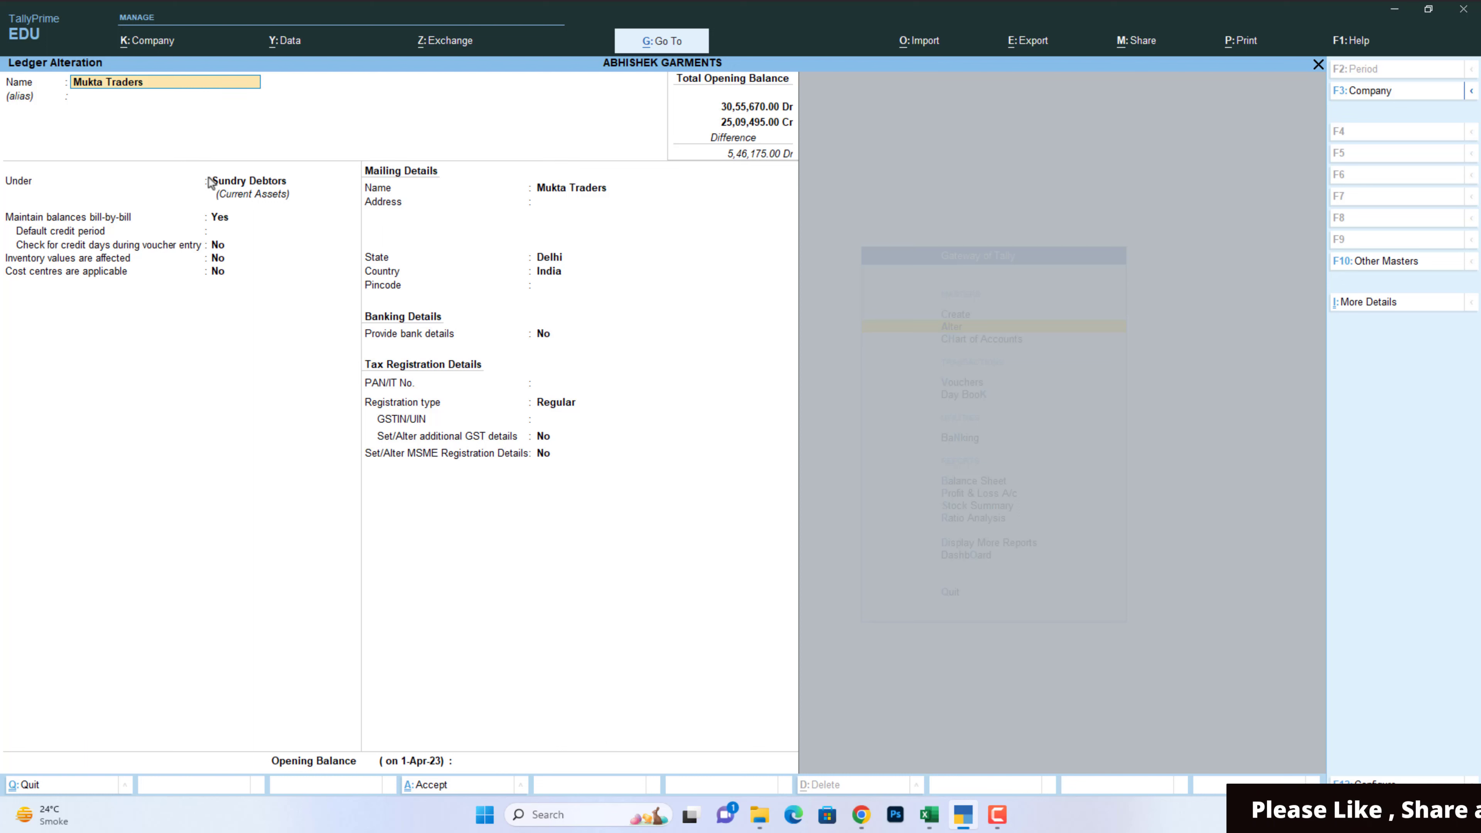
key("Escape")
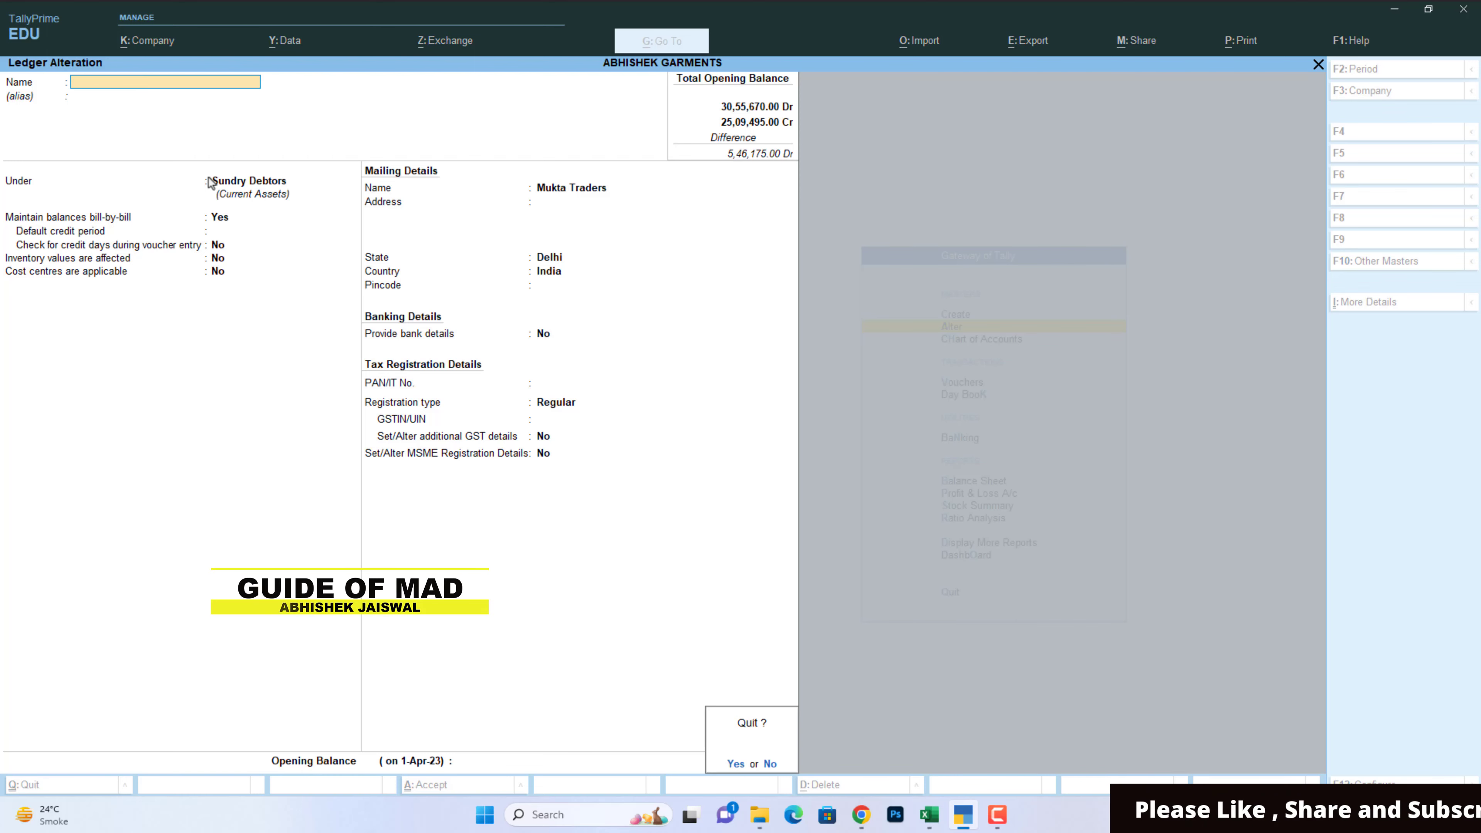
key("y")
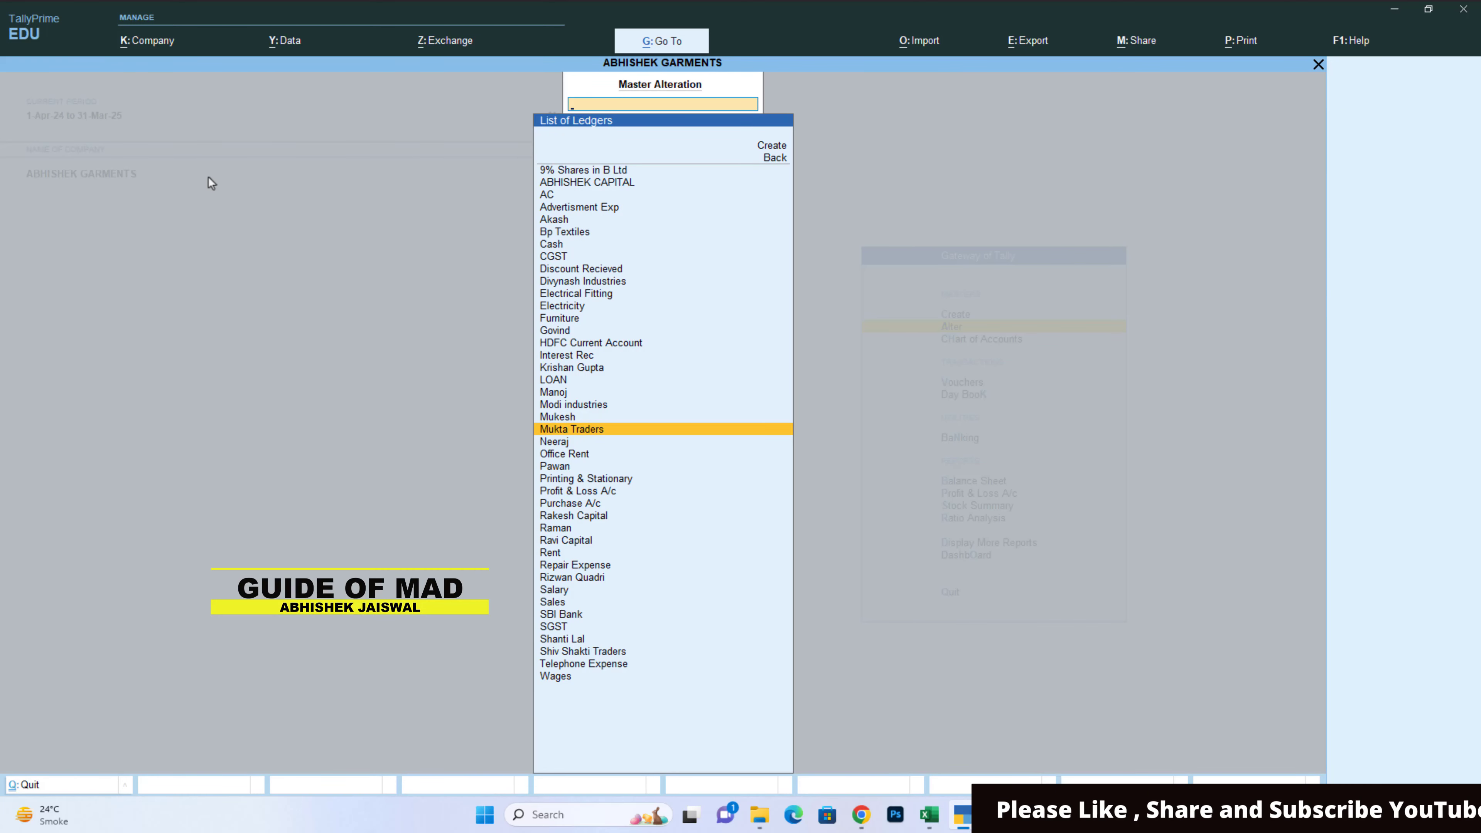
key("Escape")
key("Escape")
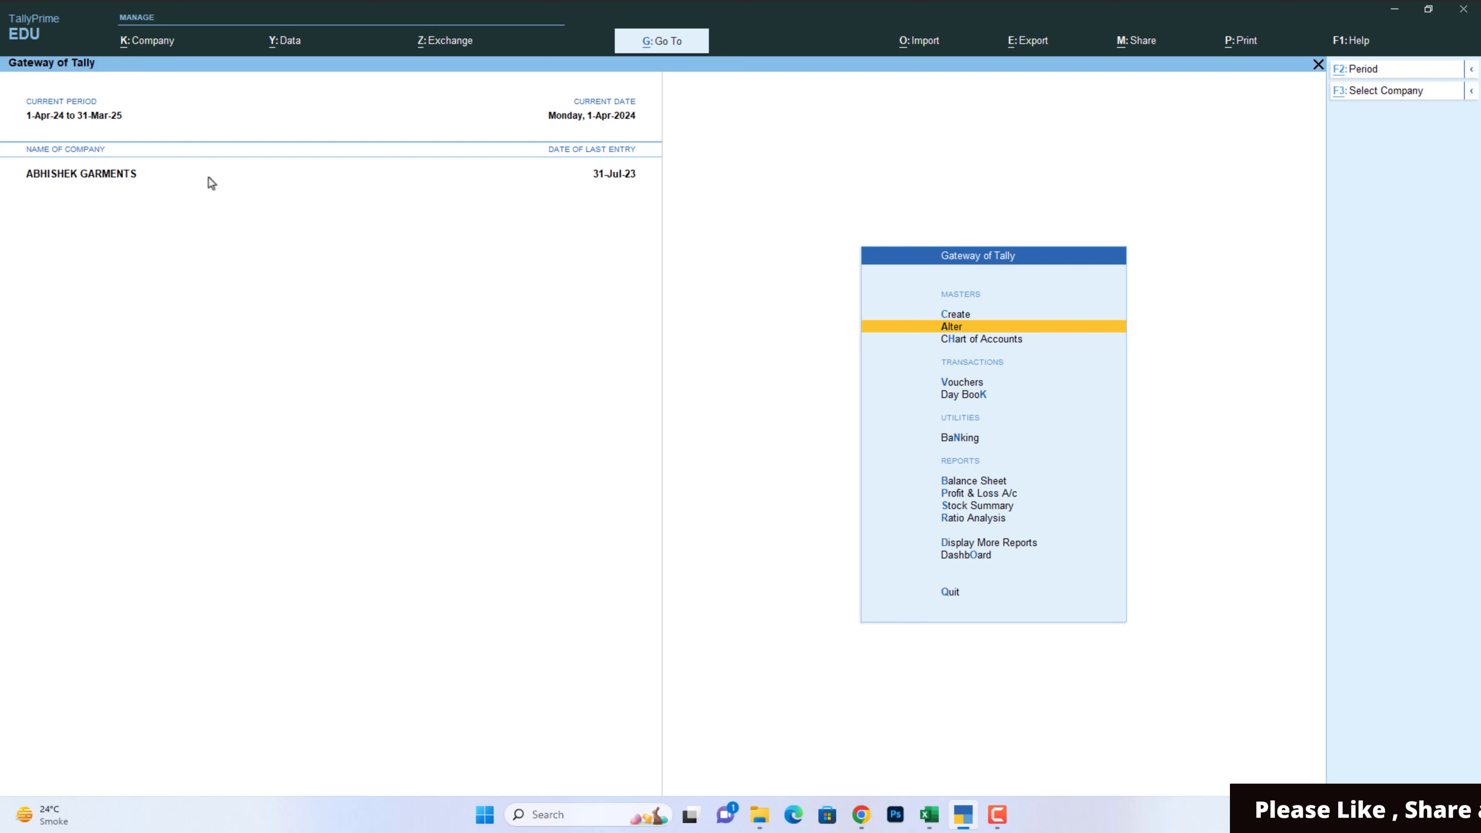
Step: Set the company's current period back to the financial year 1-Apr-23 to 31-Mar-24
key("F2")
key("BackSpace")
type("1.4")
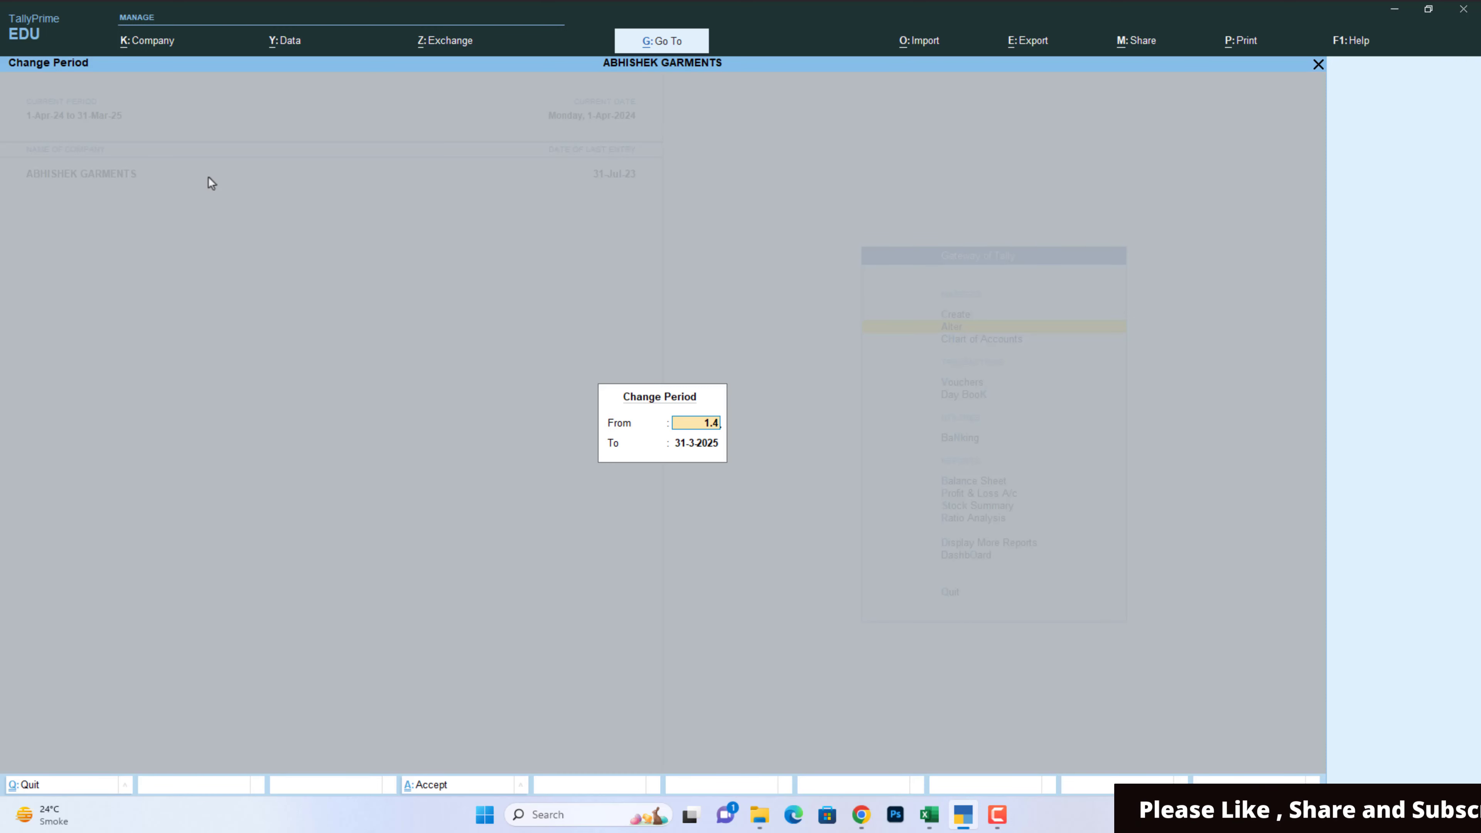
type(".23")
key("Return")
key("Return")
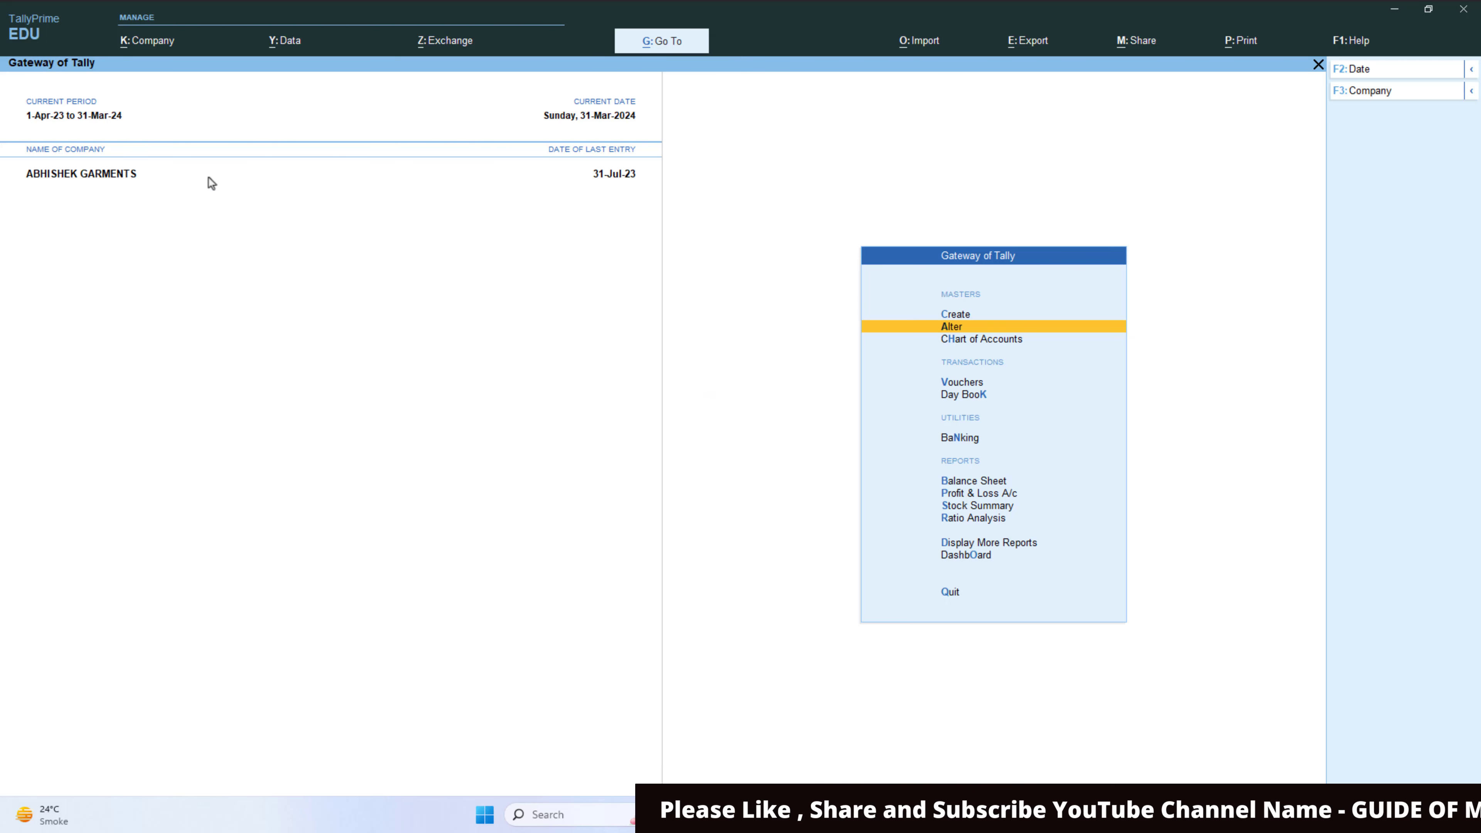
Step: Split the ABHISHEK GARMENTS company data from 1-Apr-24 and confirm the creation of the two companies
key("alt+y")
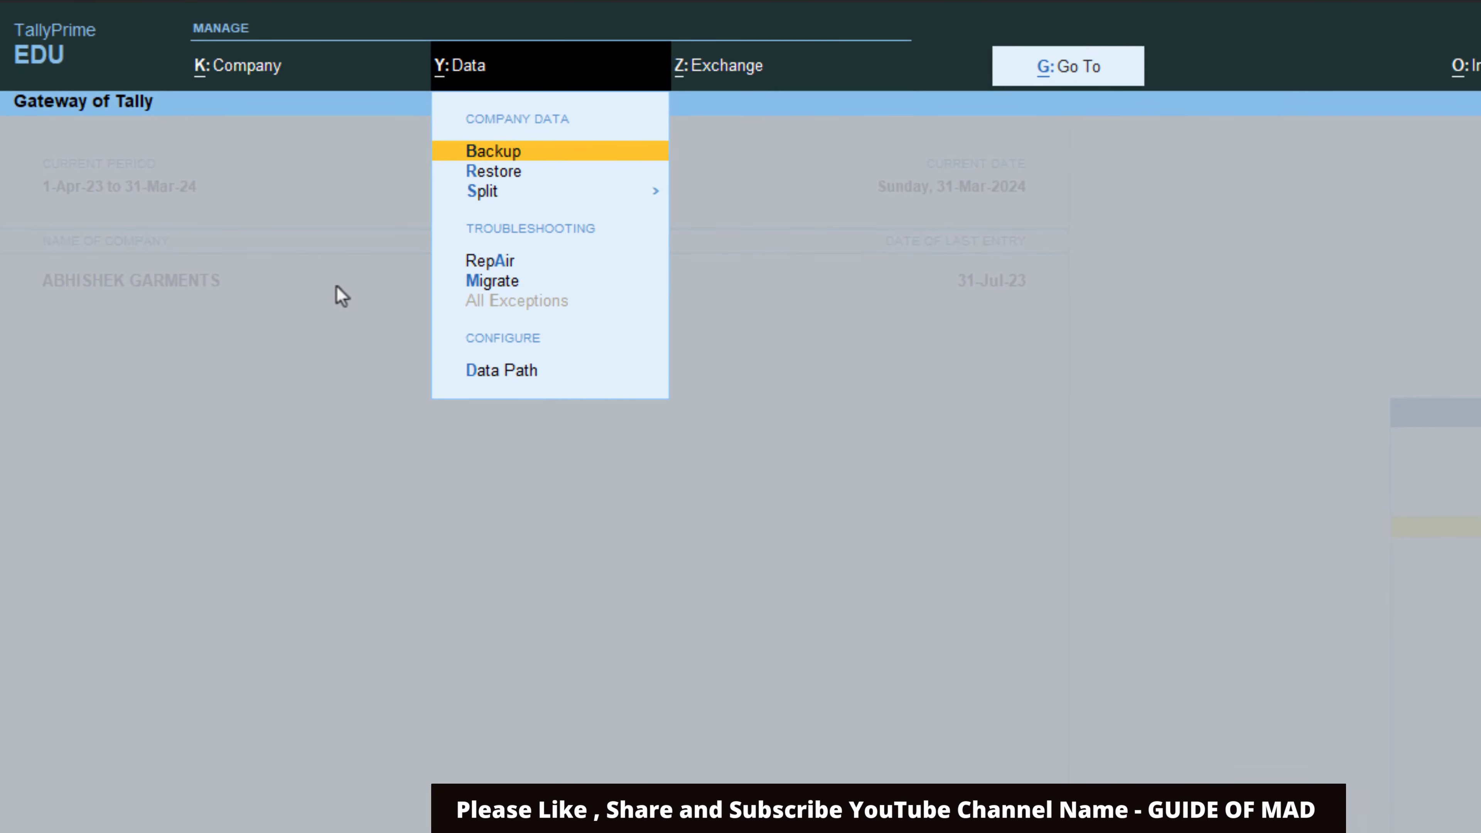
key("Down")
key("Down")
key("Return")
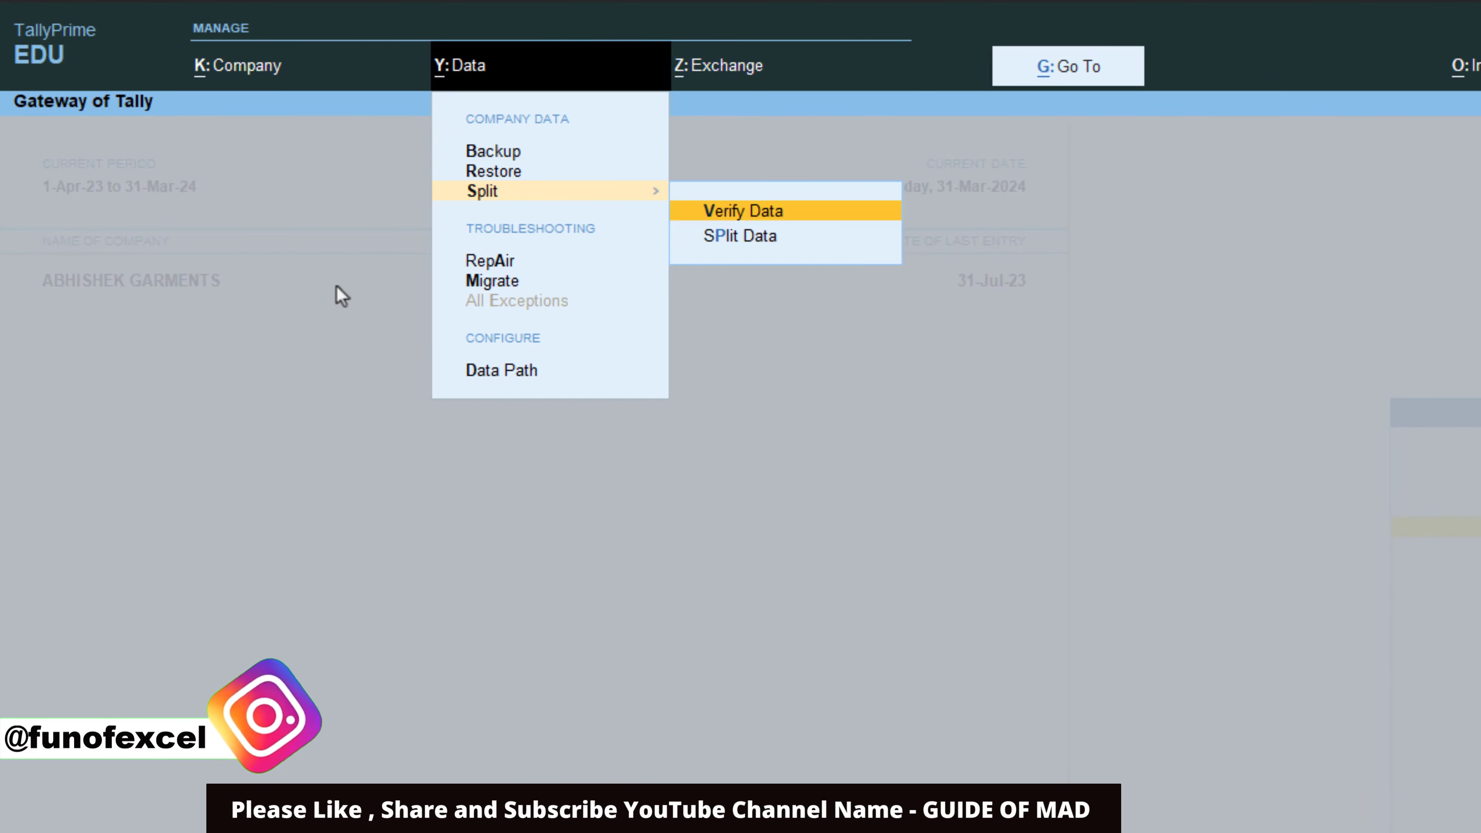
key("Down")
key("Return")
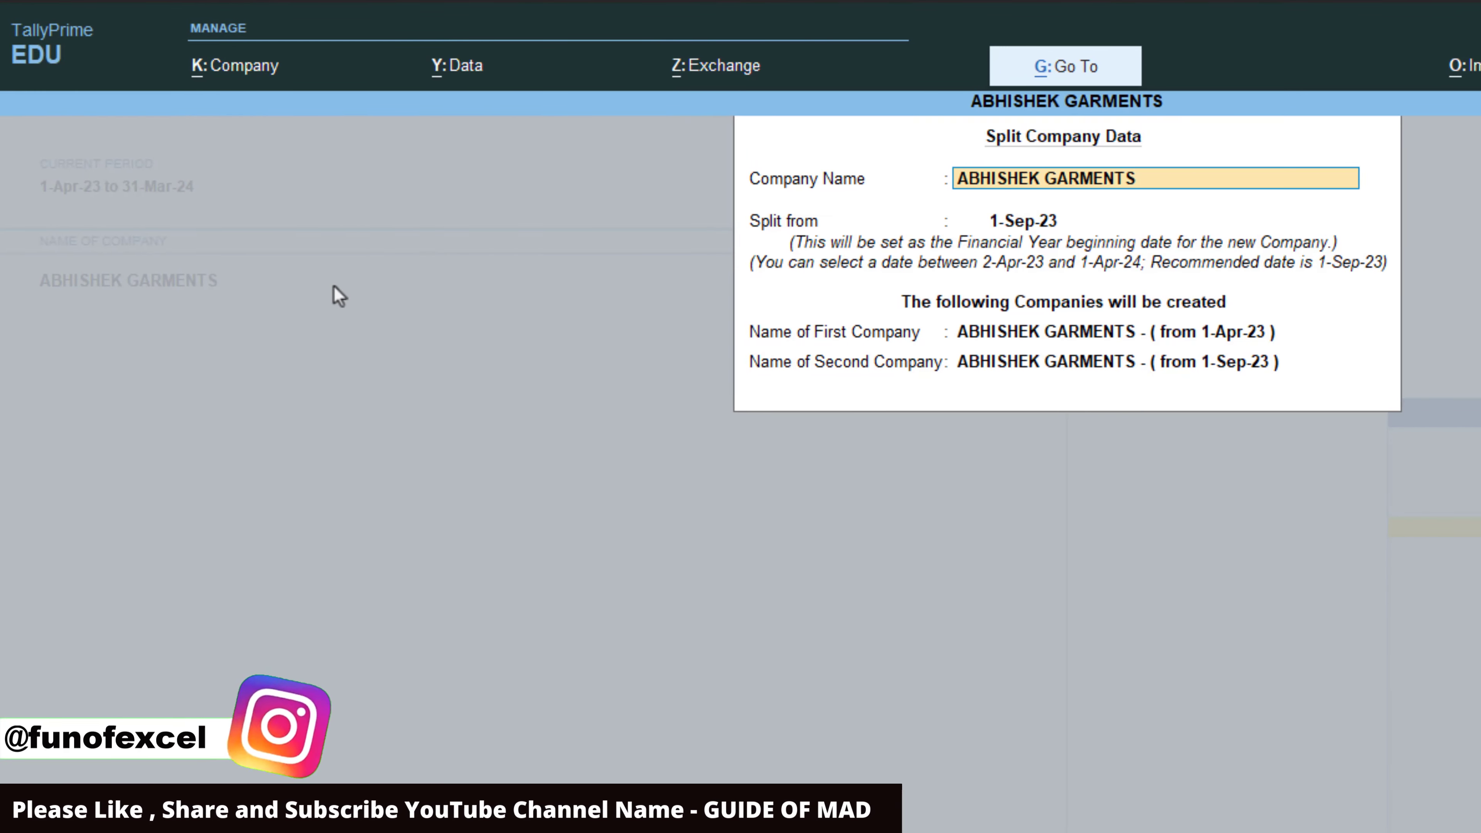
key("Return")
type("1.")
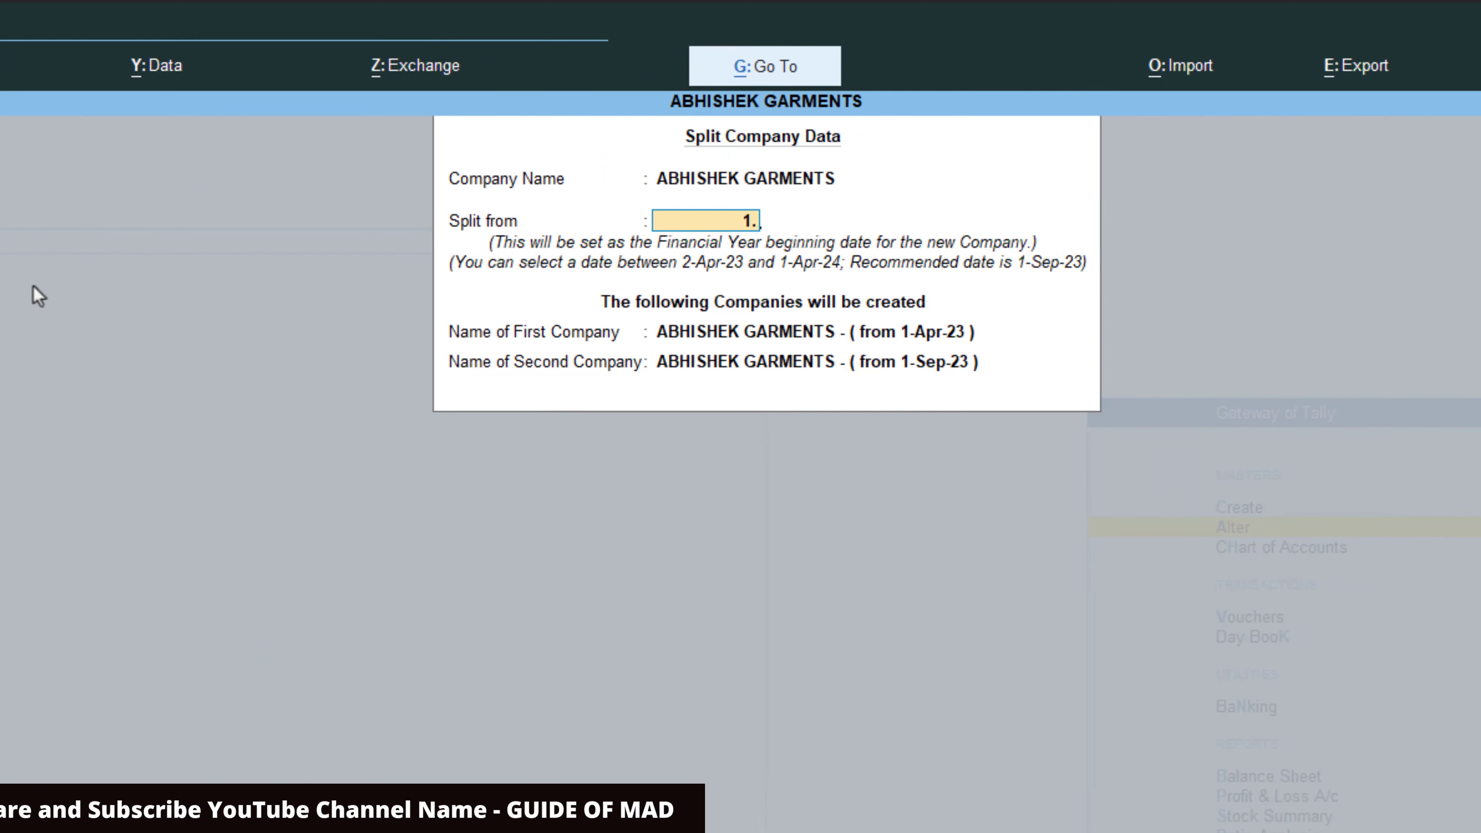
type("4.24")
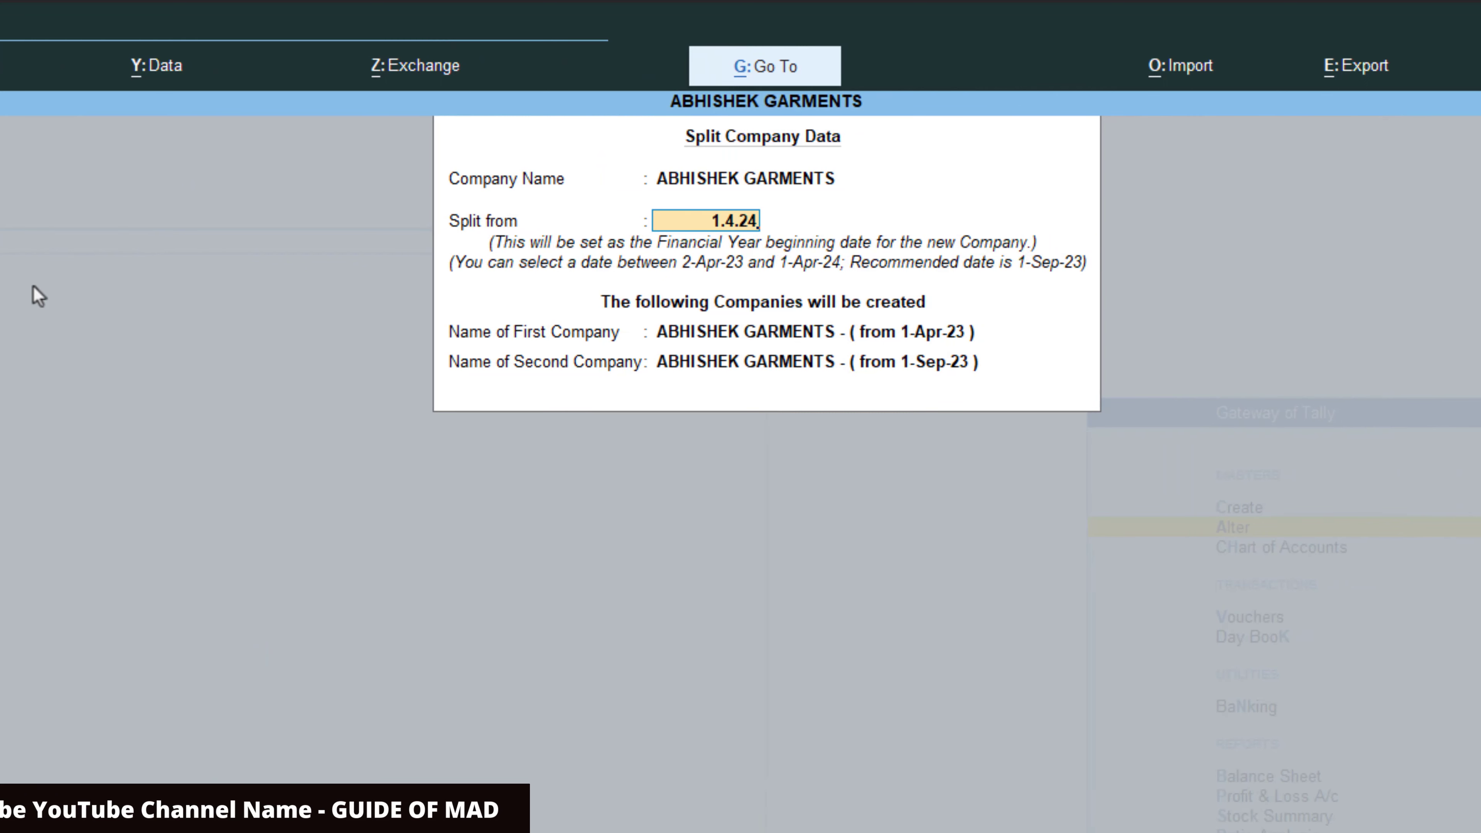
key("Return")
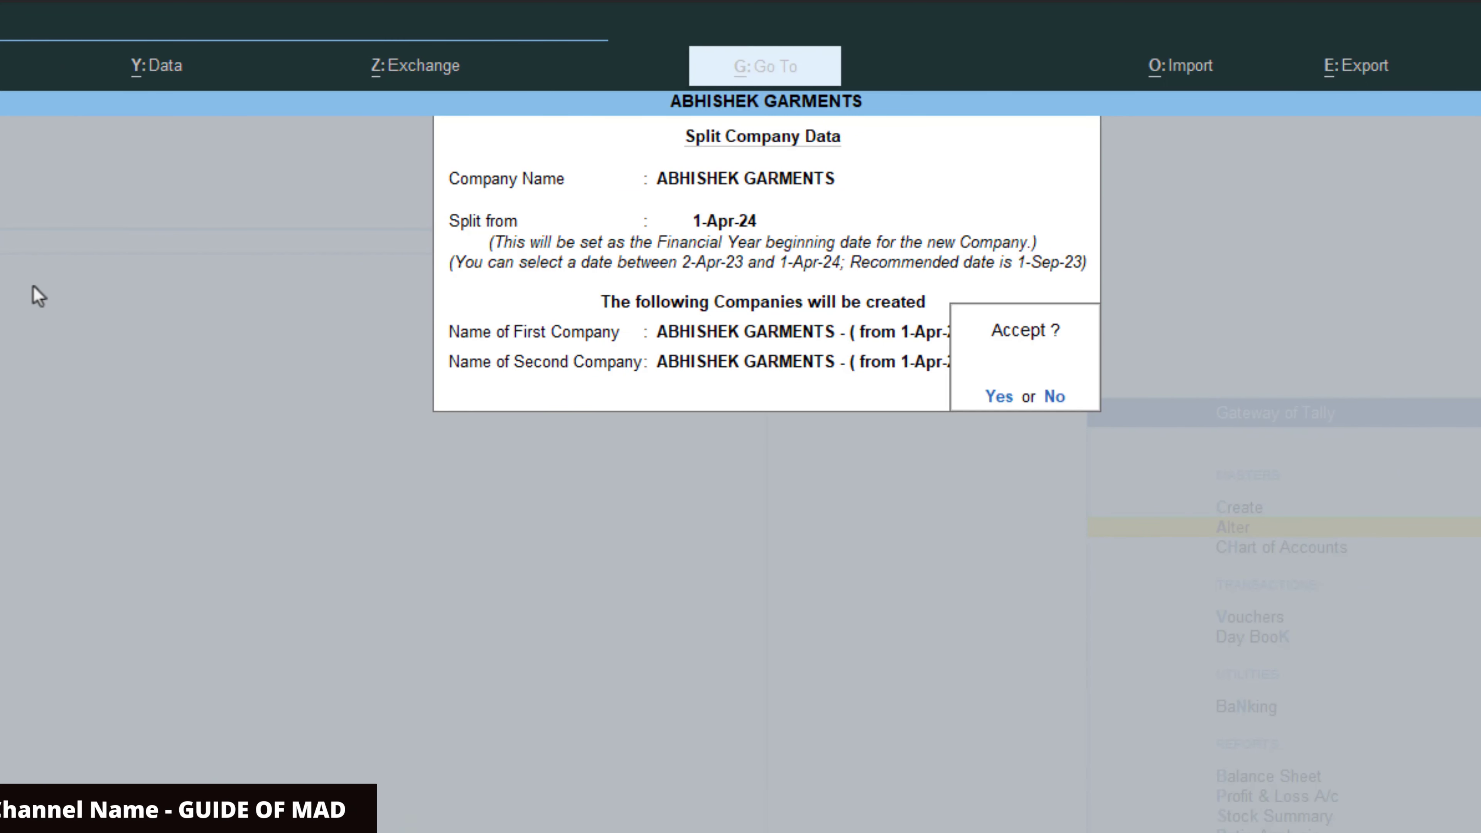
key("Return")
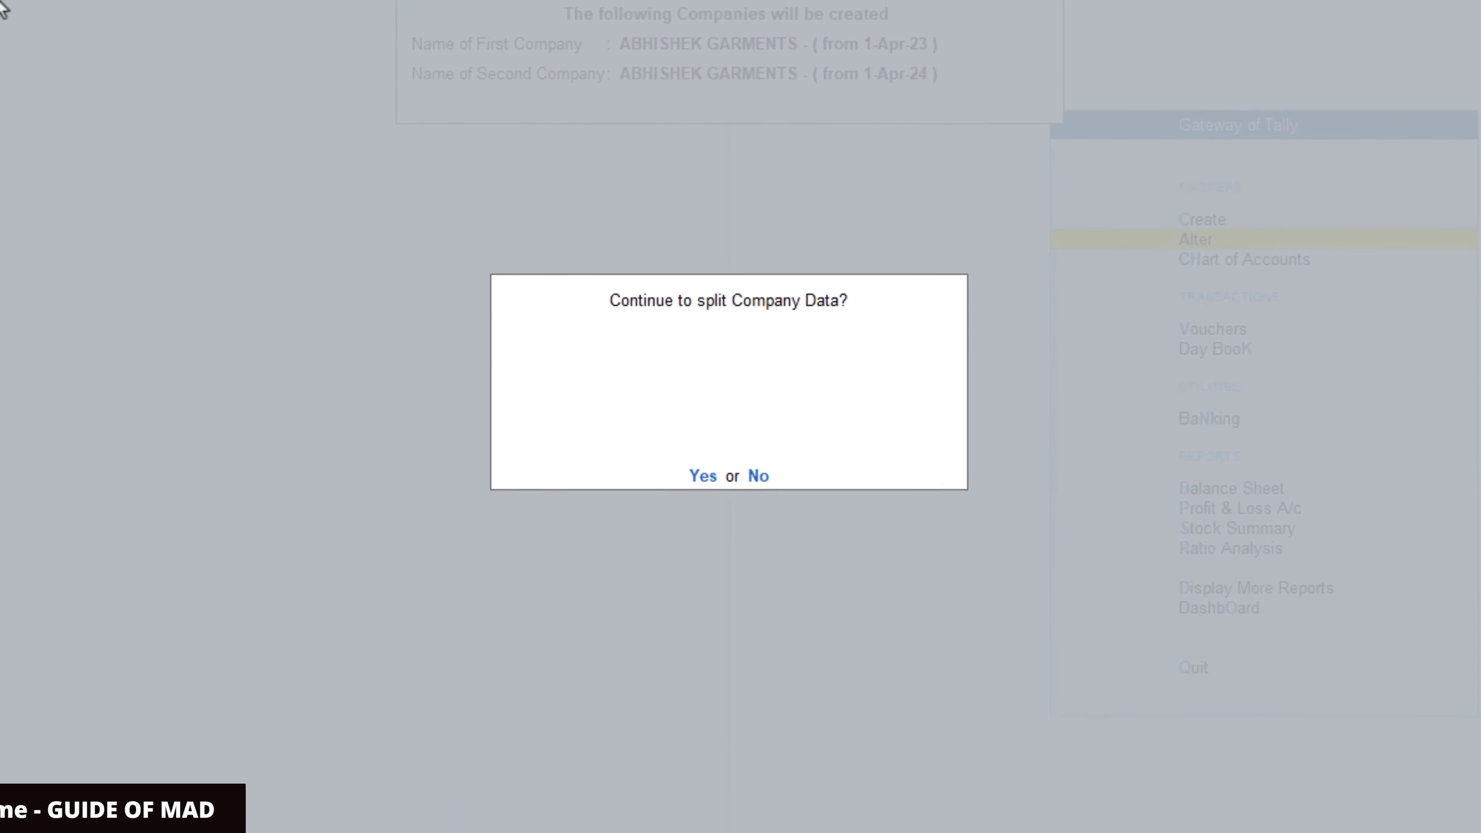
key("Return")
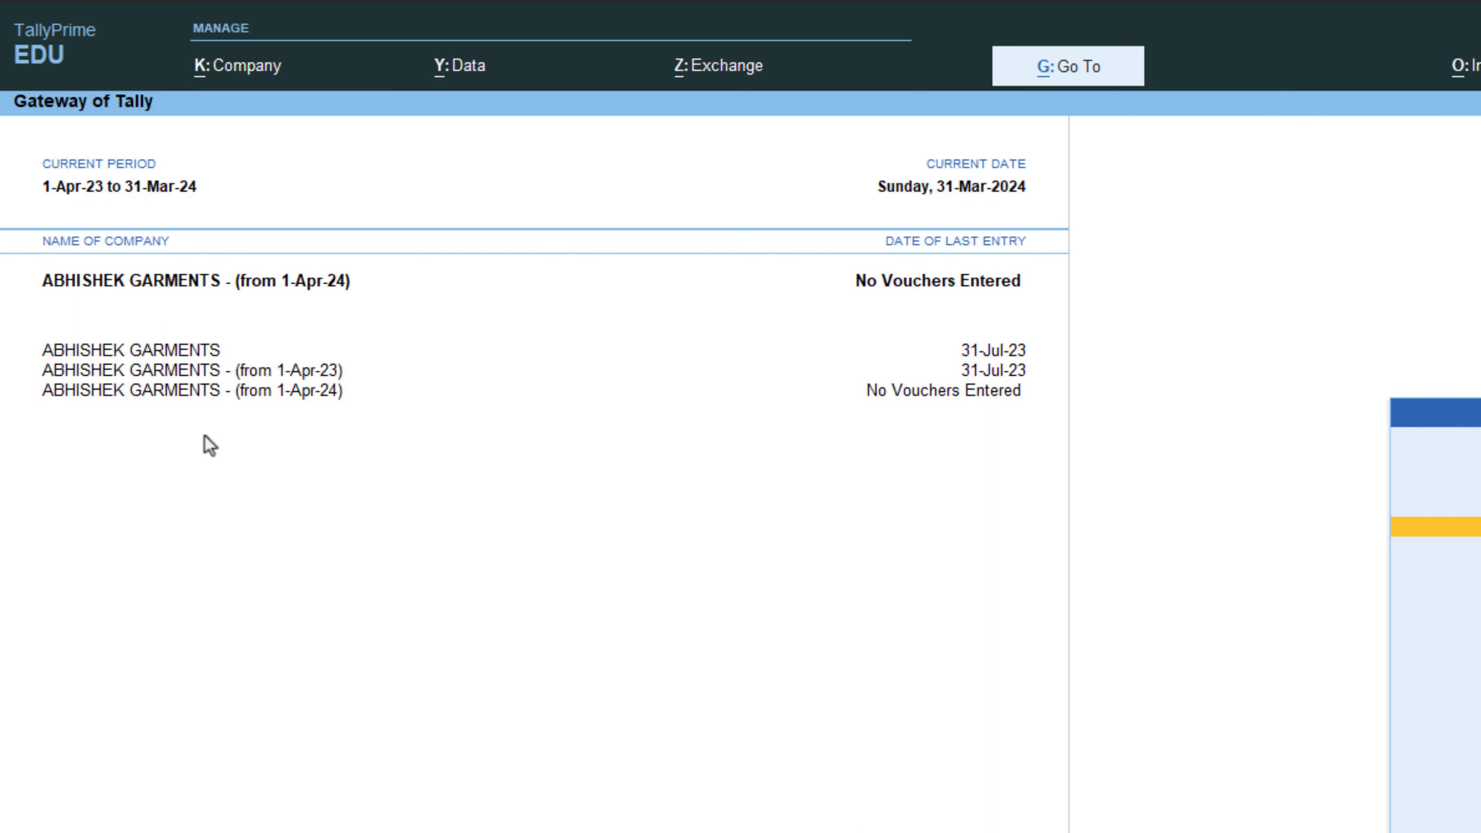
Step: Delete the Mukta Traders ledger master from the ABHISHEK GARMENTS - (from 1-Apr-24) company and return to the Gateway of Tally
key("F3")
key("Escape")
key("a")
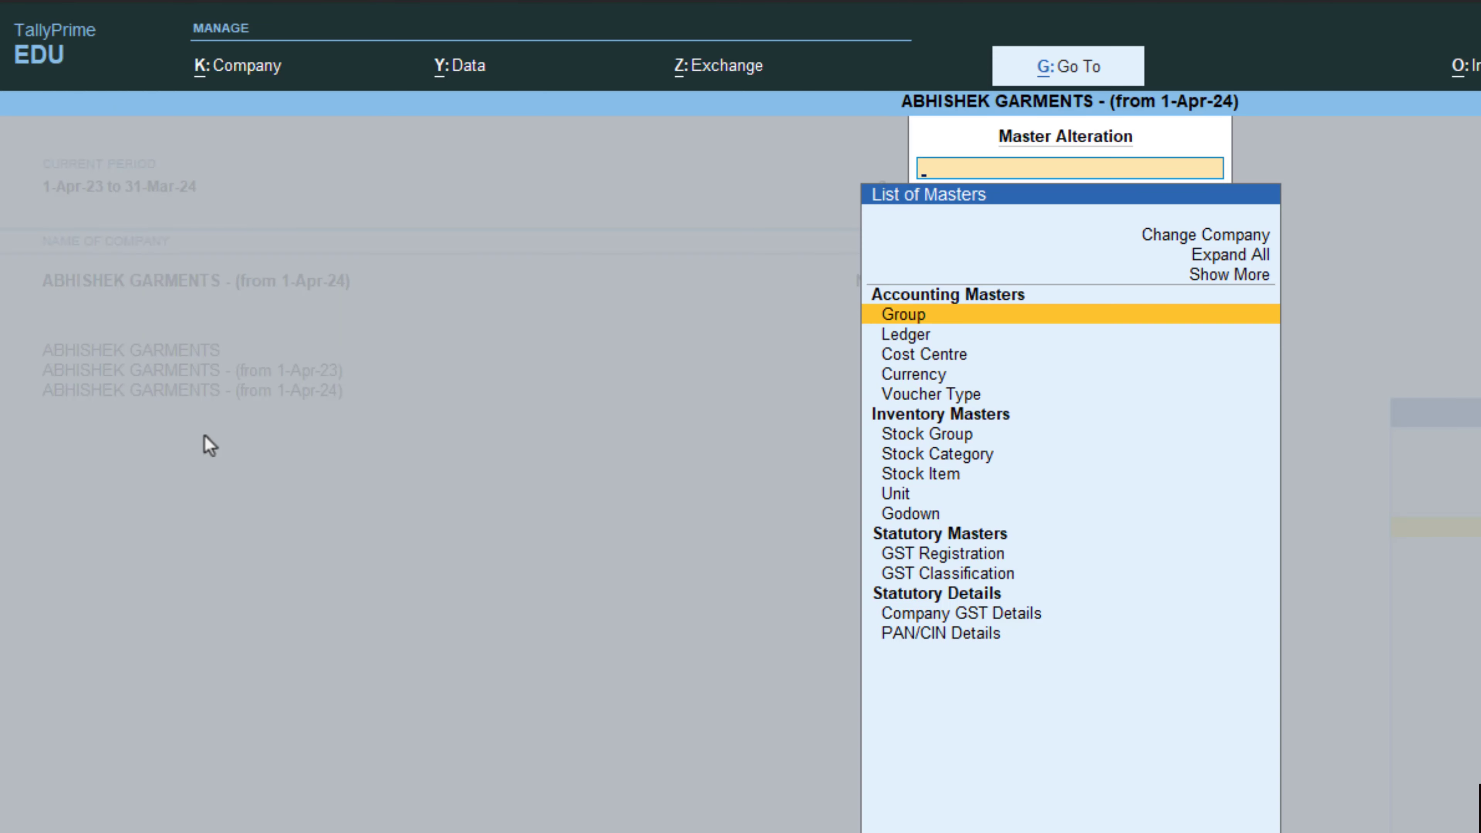
type("L")
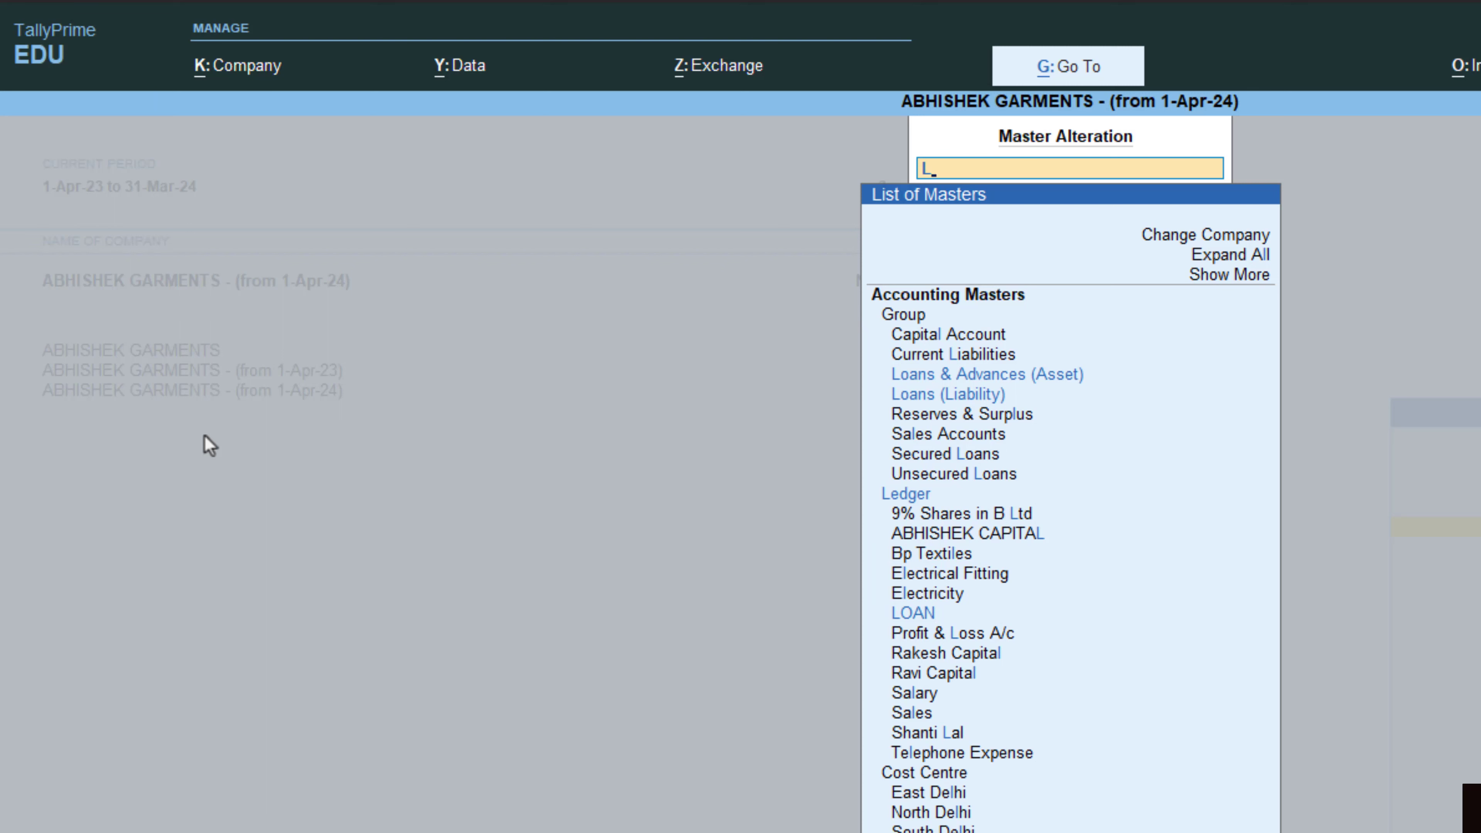
type("e")
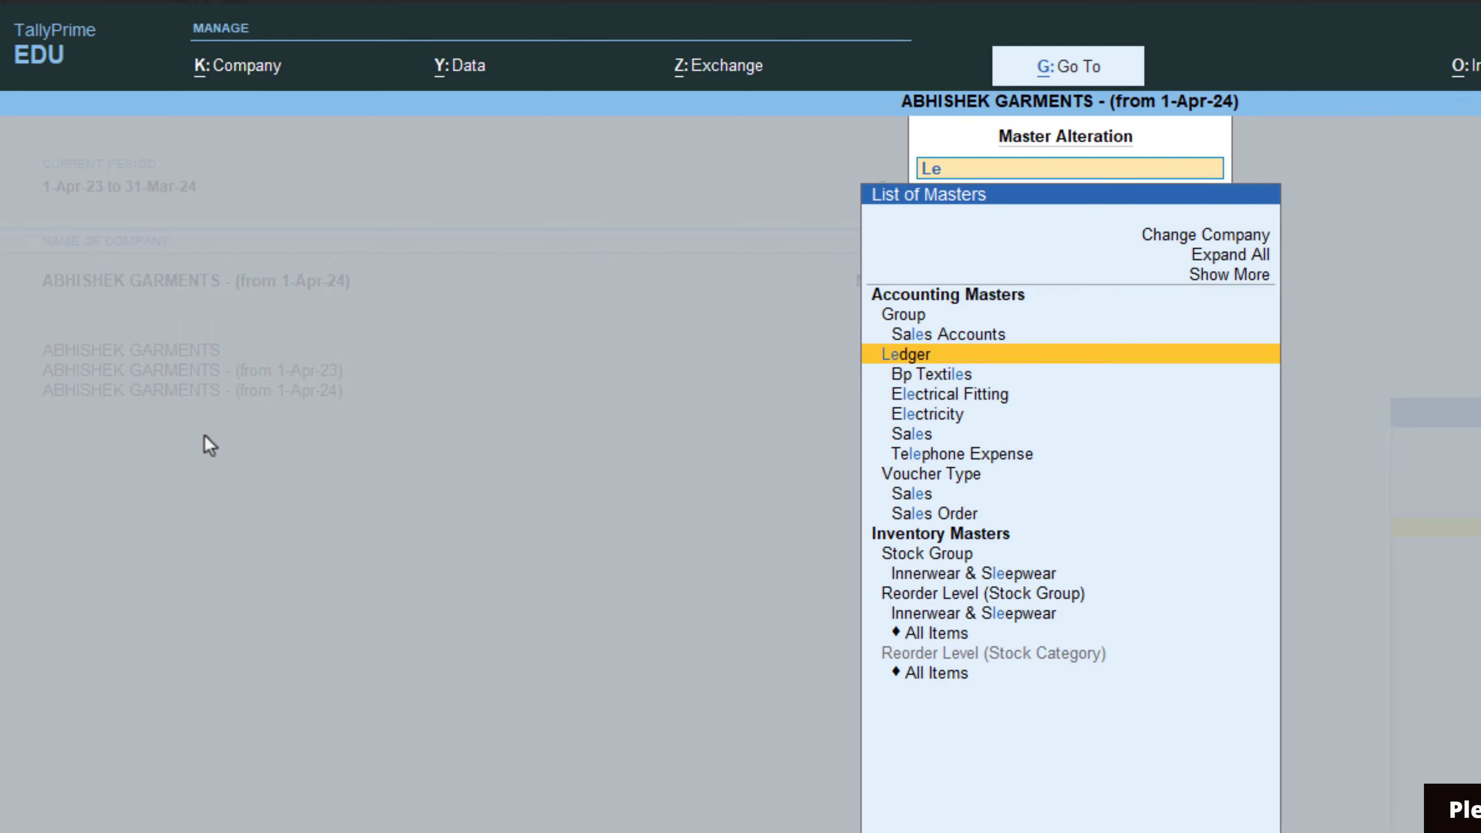
key("Return")
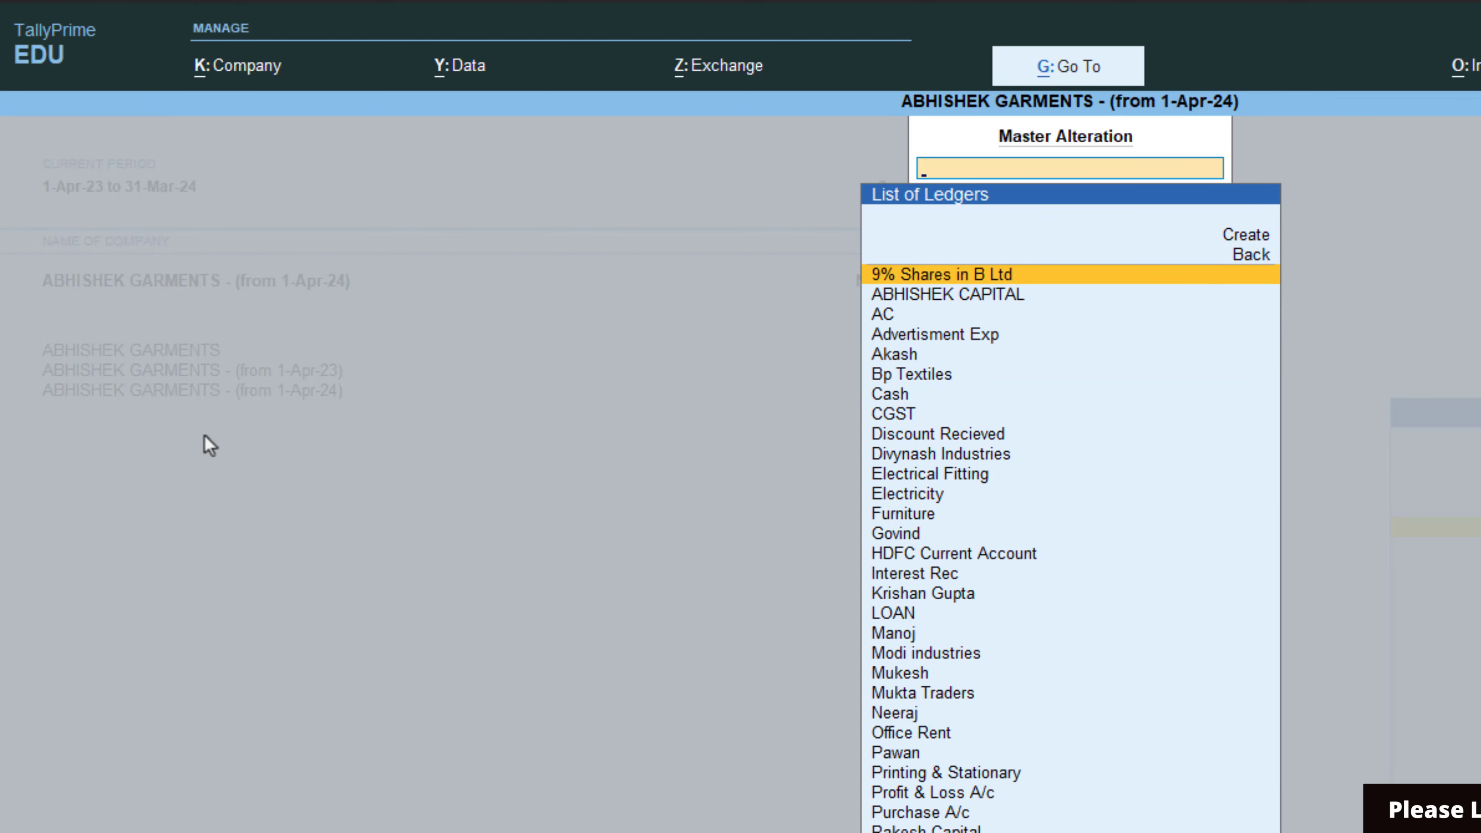
type("Mu")
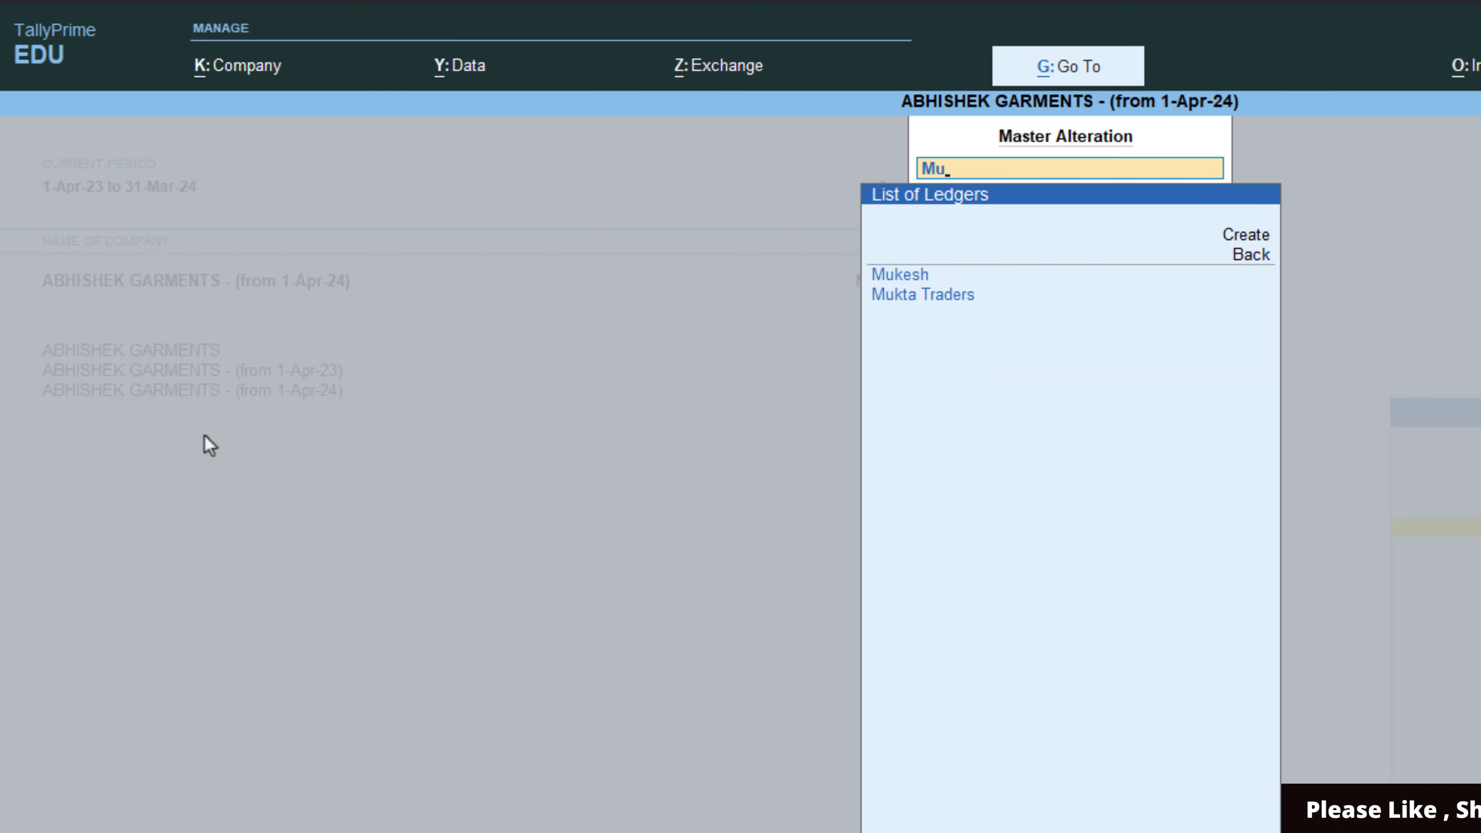
key("Down")
key("Return")
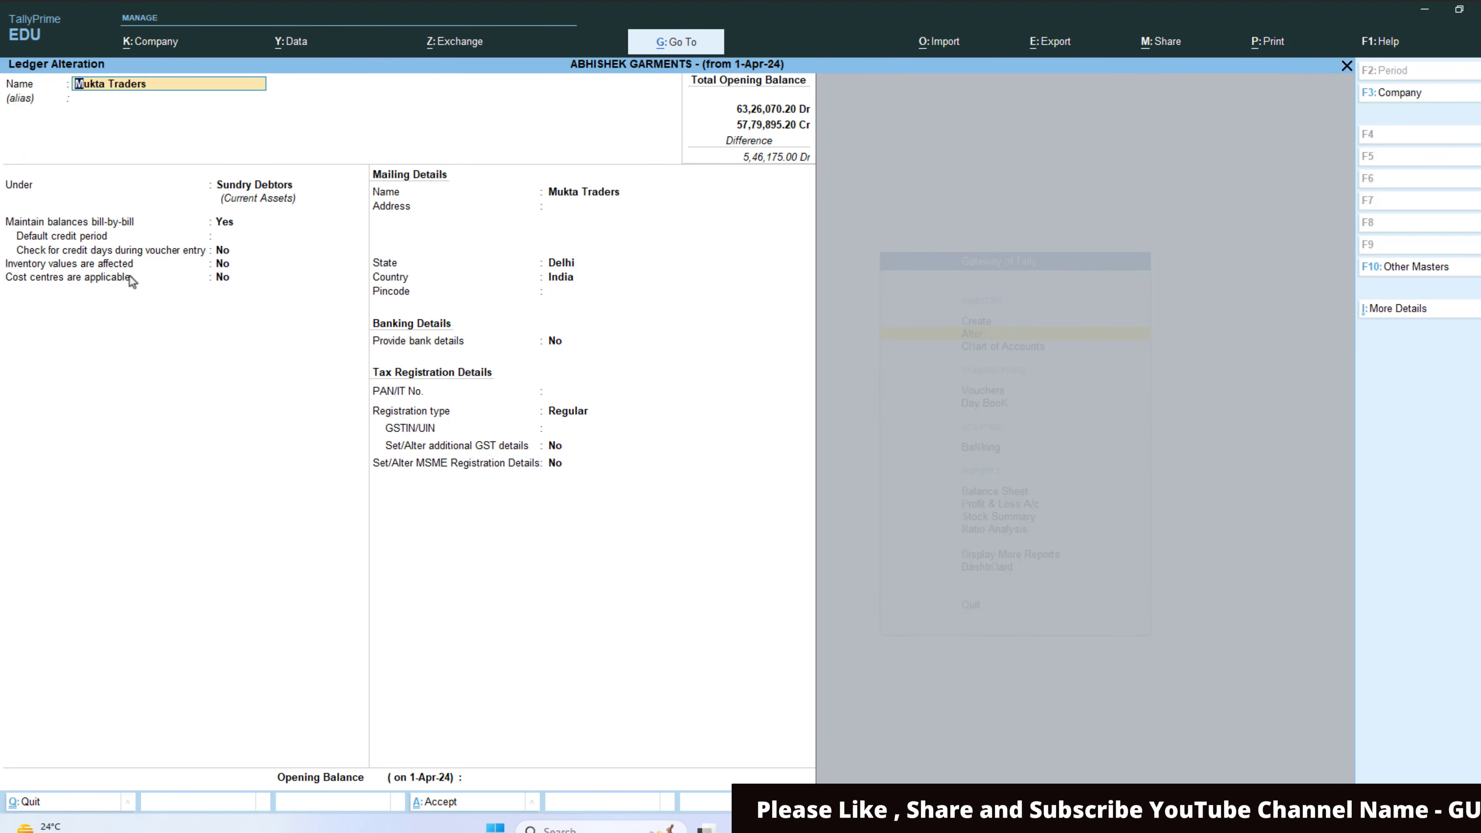
key("alt+d")
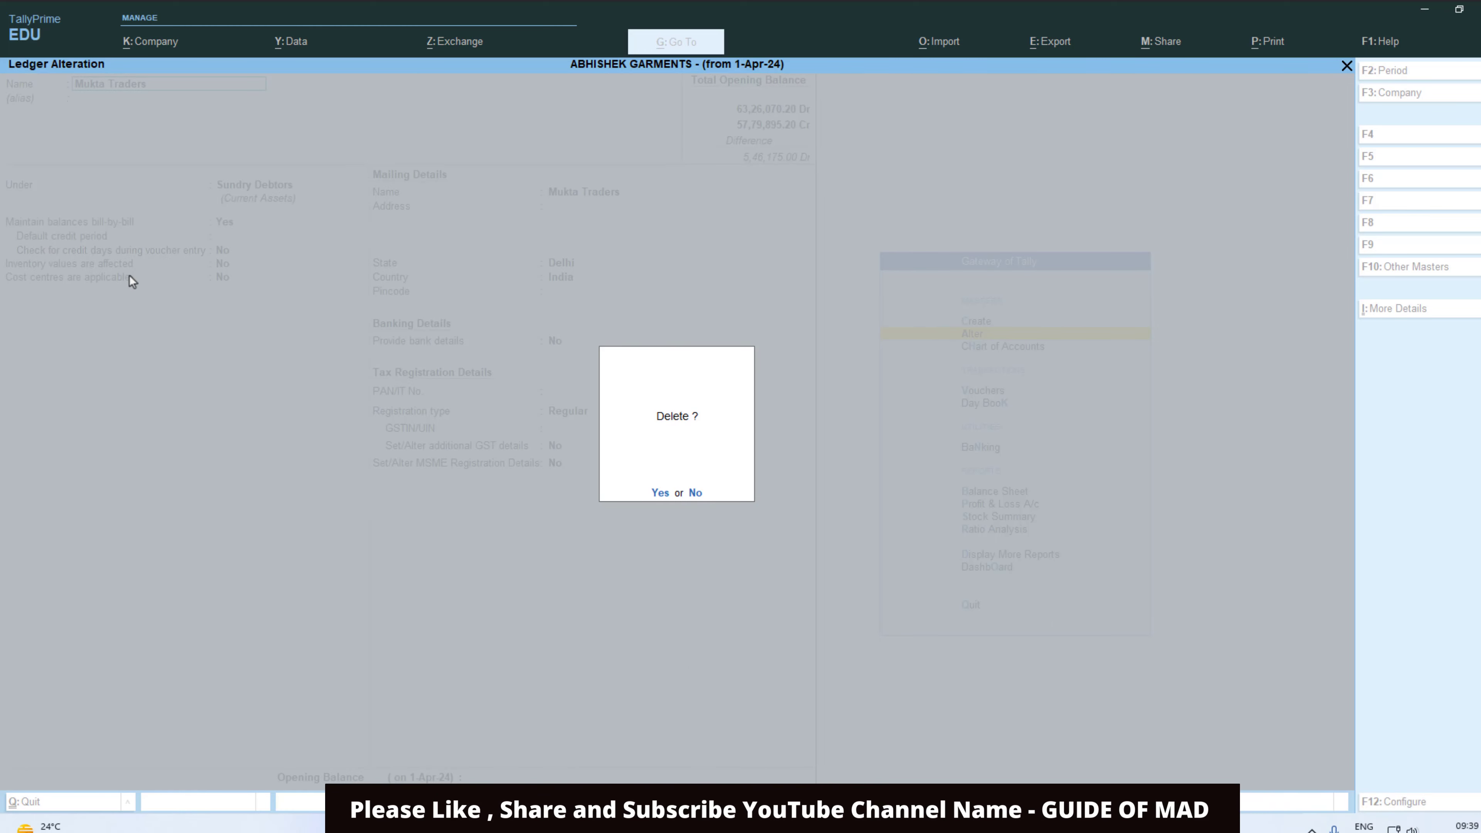
key("y")
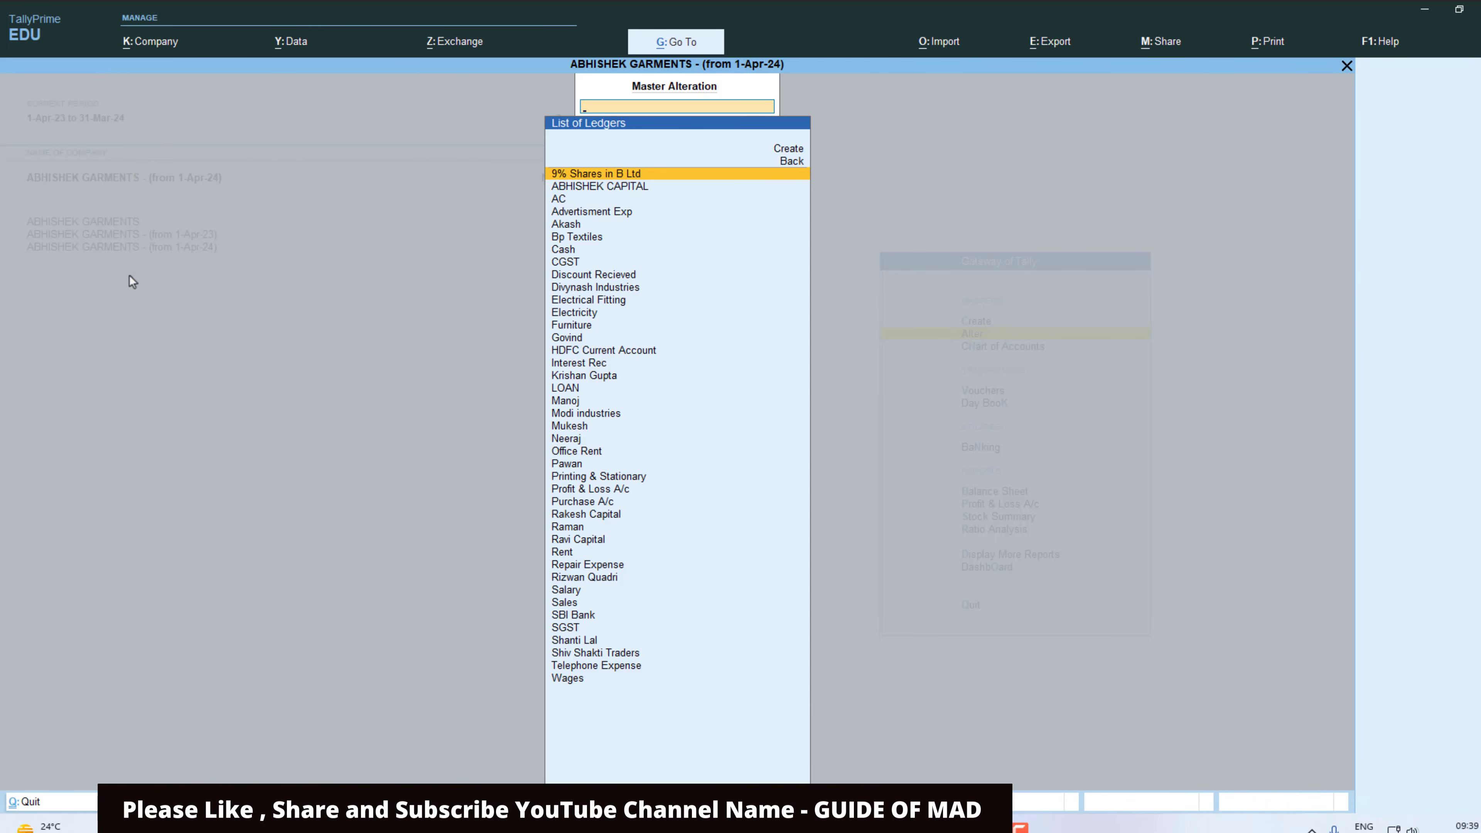
key("Escape")
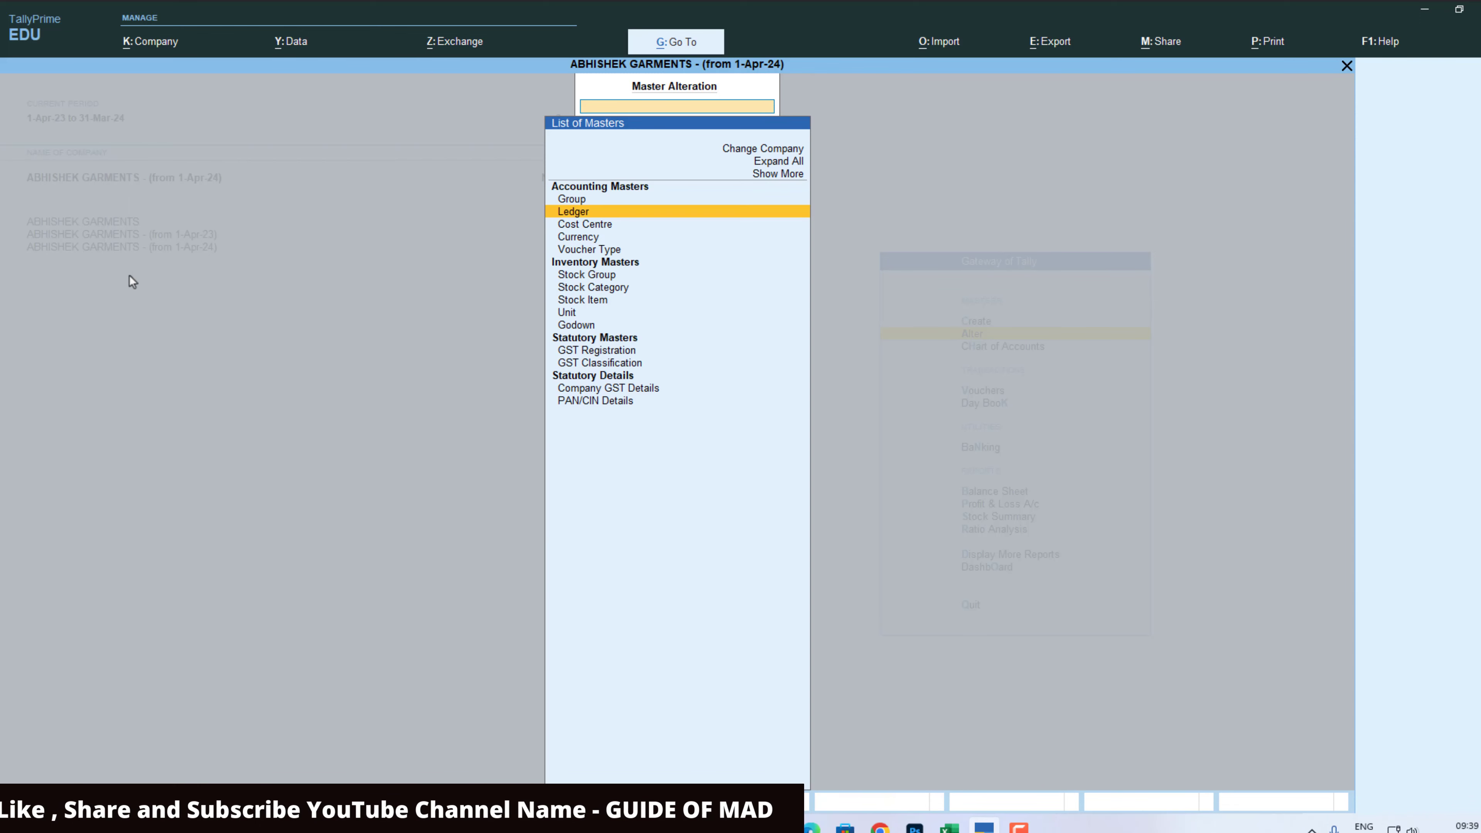
key("Escape")
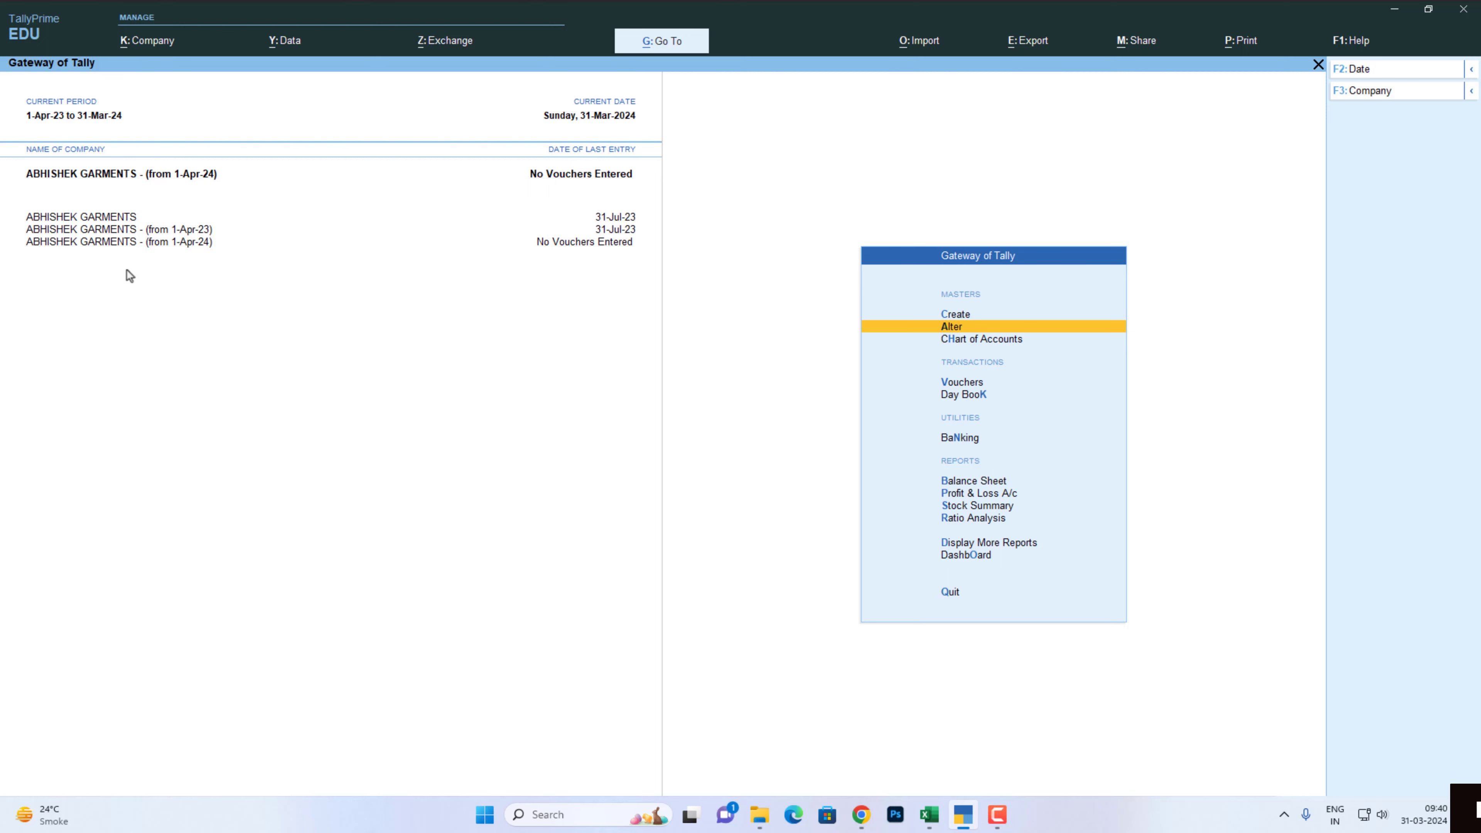
Step: Open the list of ledgers for alteration in the 1-Apr-24 company and filter it by "d"
key("Return")
key("Down")
key("Return")
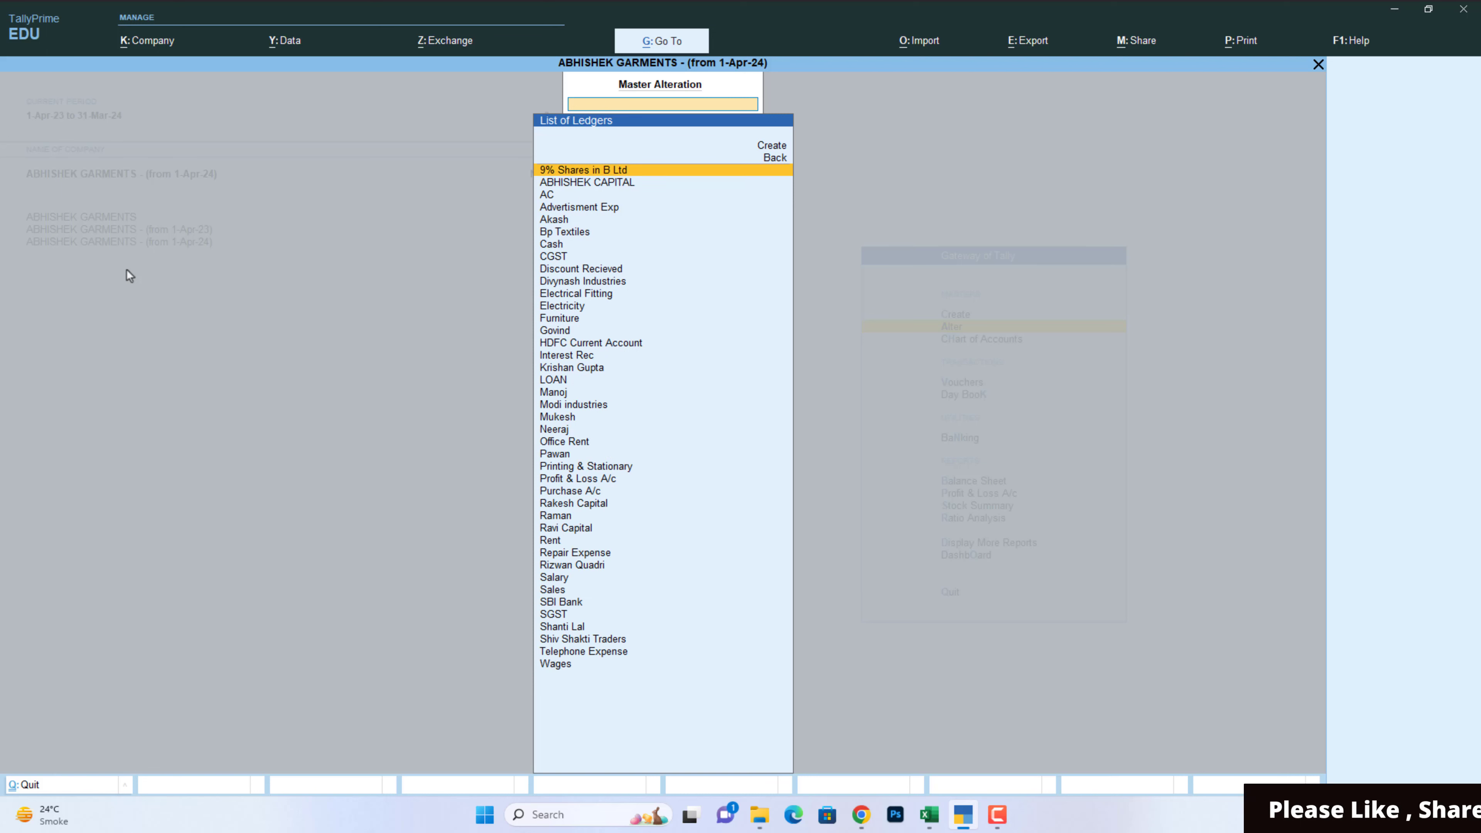
type("d")
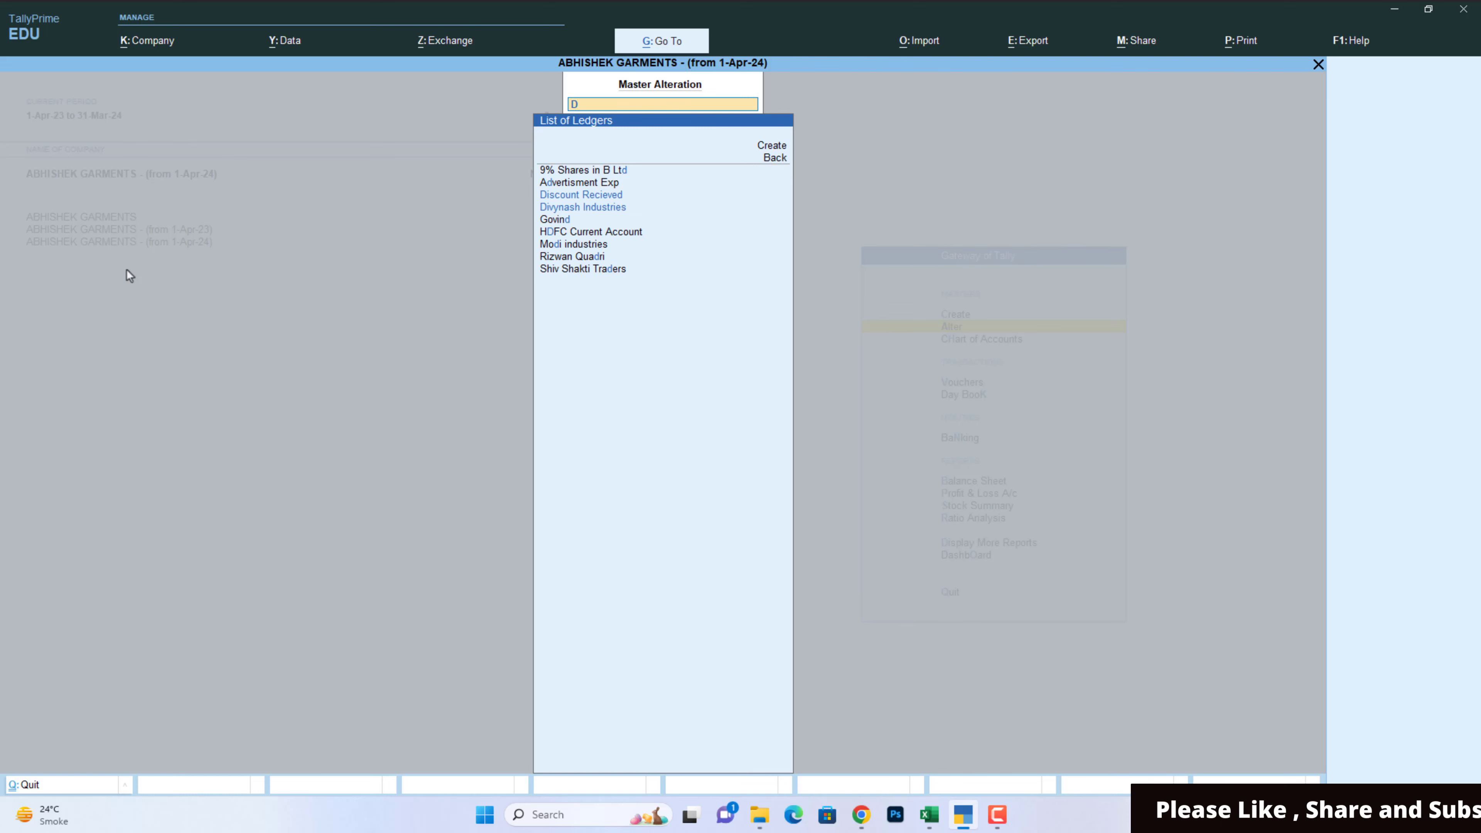